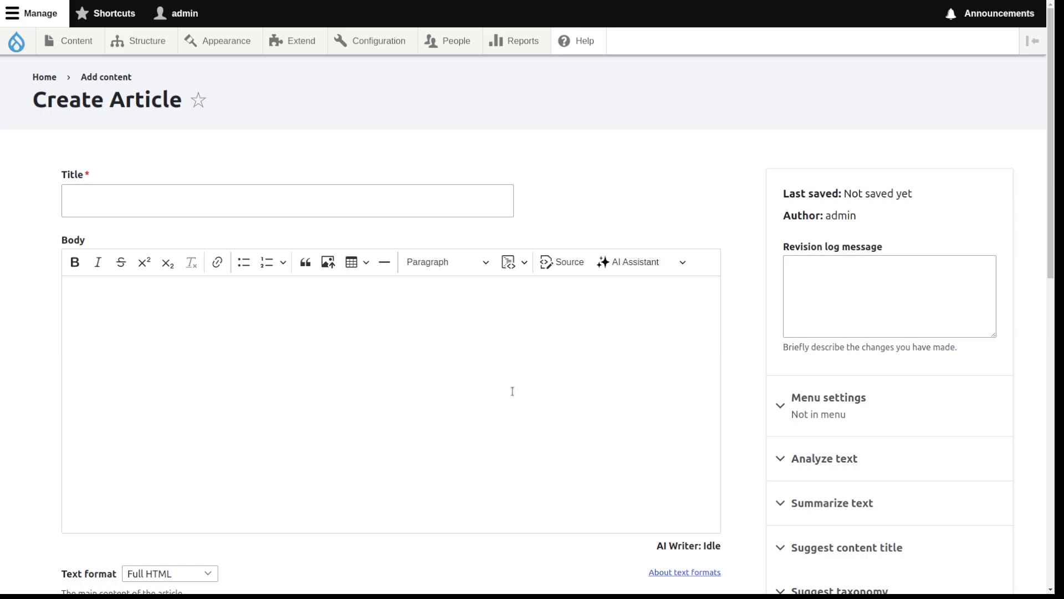
Insert the image trocadero.jpg into the article's body.
click(328, 262)
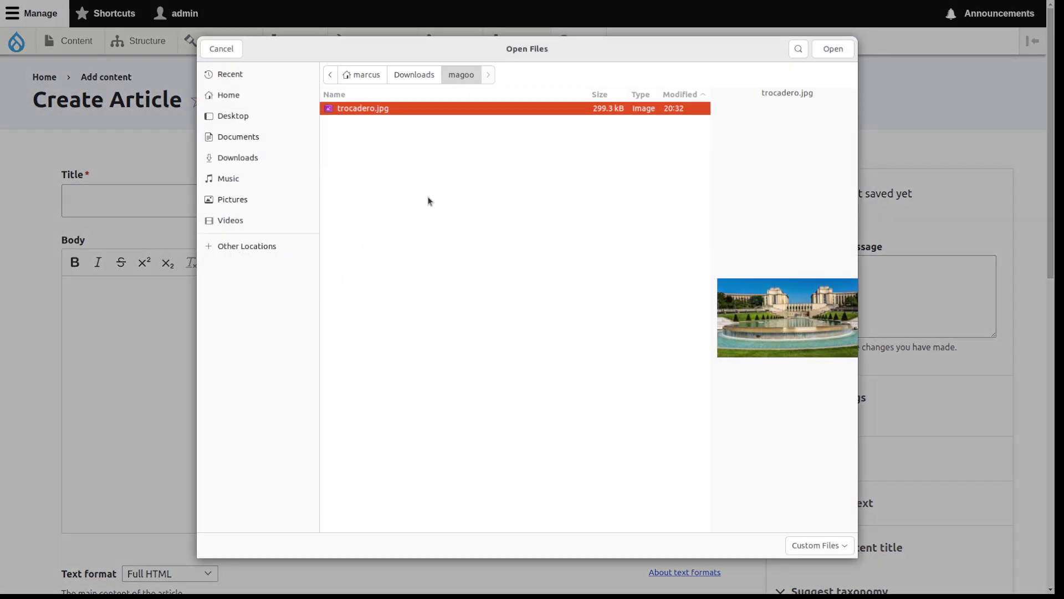
double_click(400, 111)
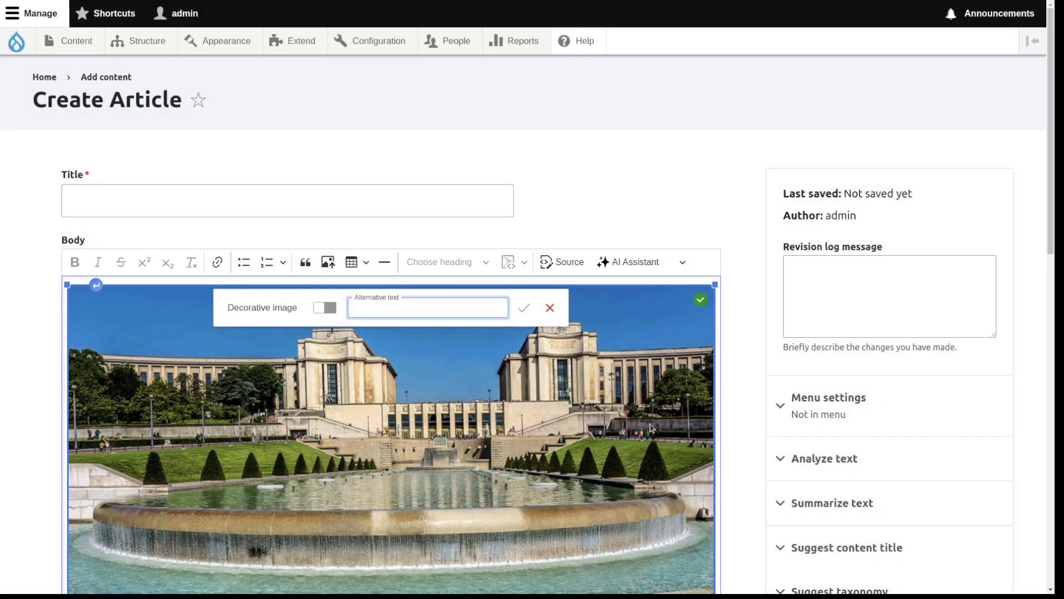
scroll(656, 419, down, 2)
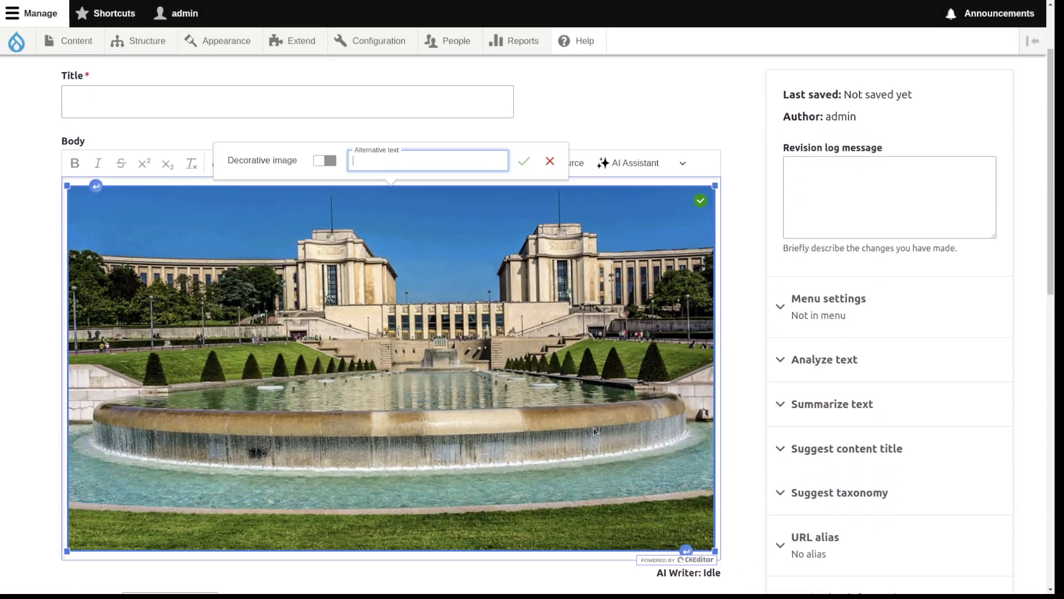
Generate alternative text for the body image with CKEditor Alt Text From Image, save it to the editor, and set the image to Original size.
click(575, 402)
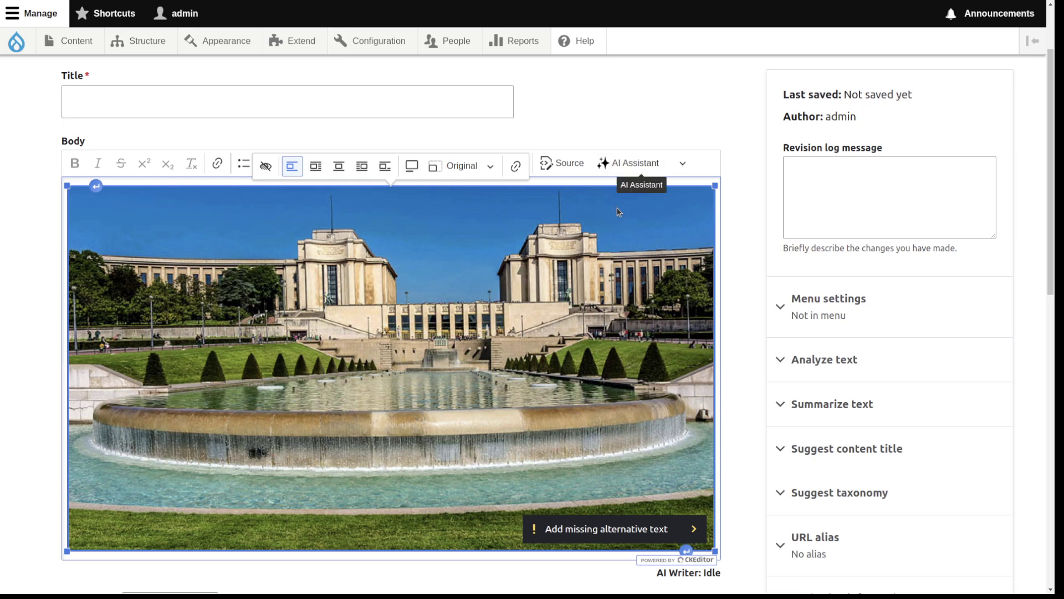
click(626, 163)
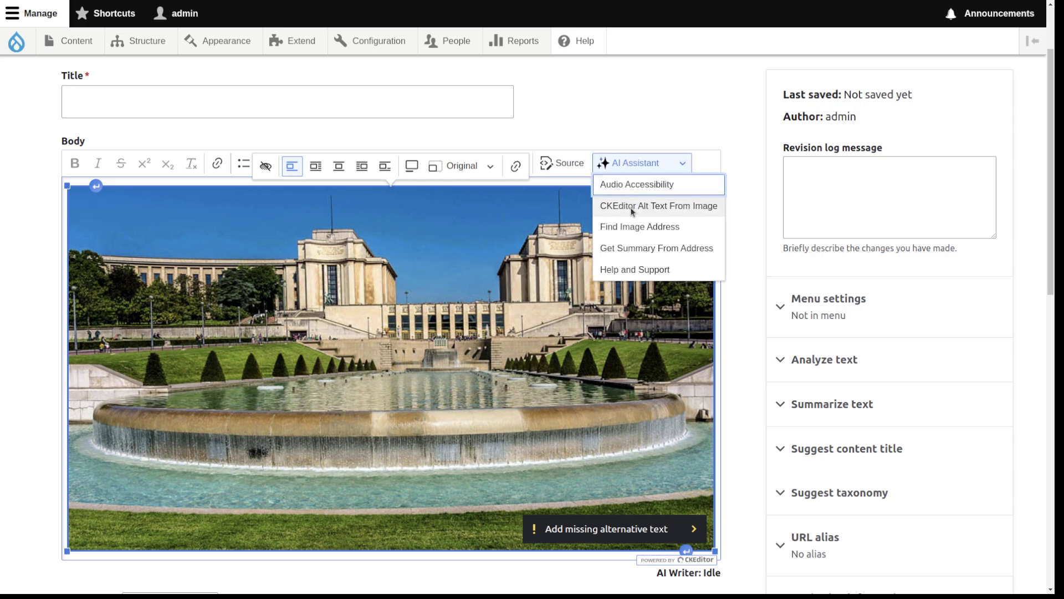
click(632, 209)
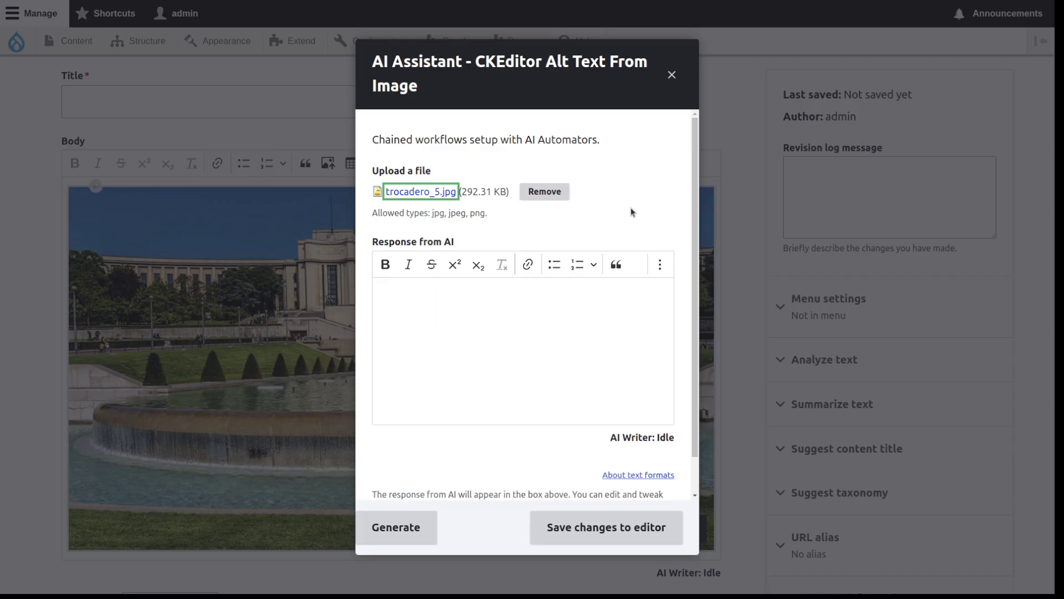
click(411, 528)
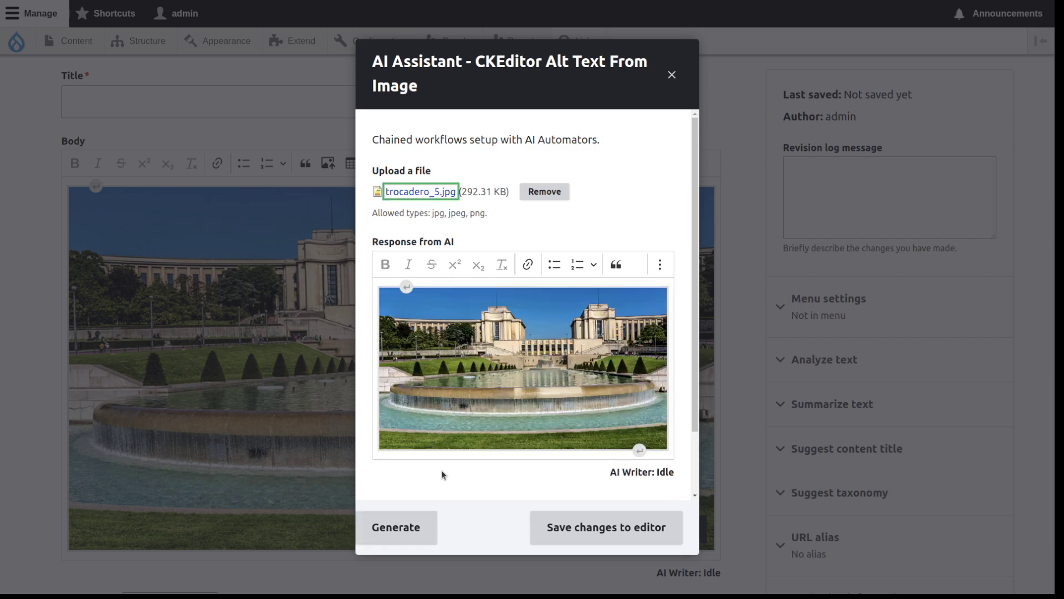
click(579, 526)
click(476, 203)
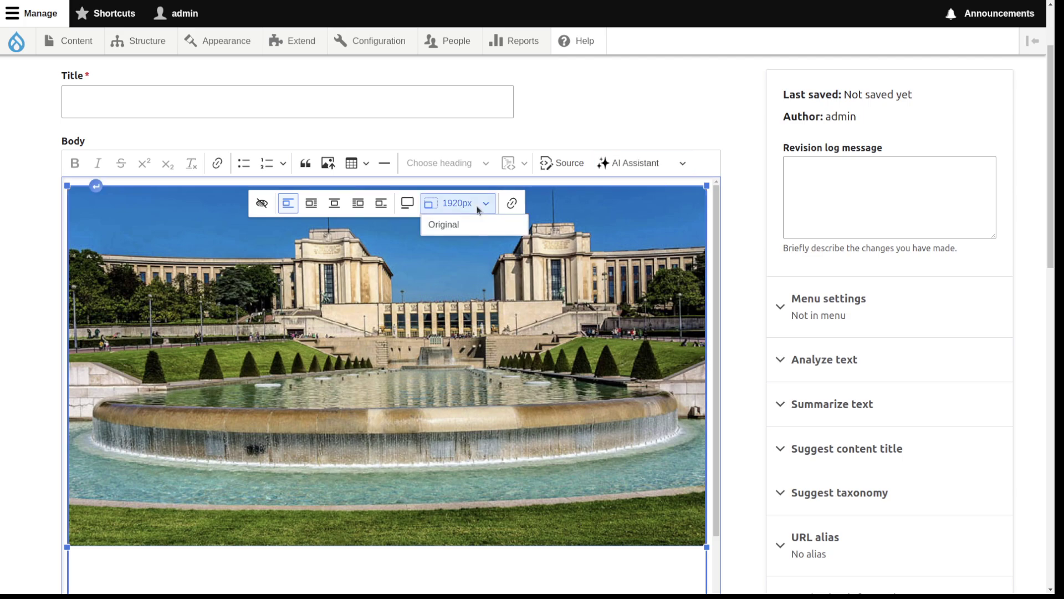
click(472, 225)
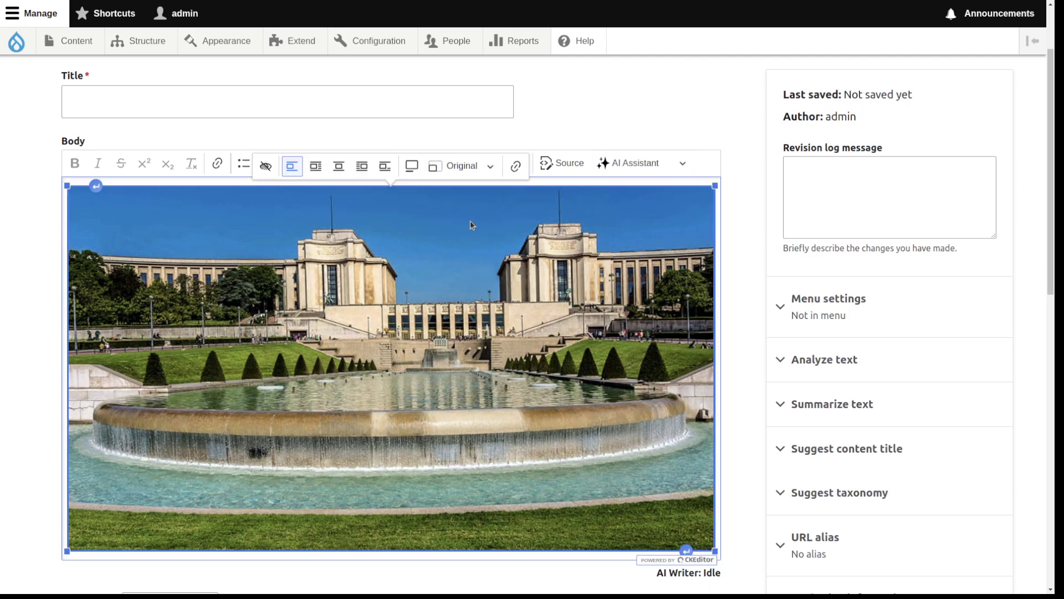
Check the body's HTML source for the image's alt text and return to the visual editor.
click(558, 166)
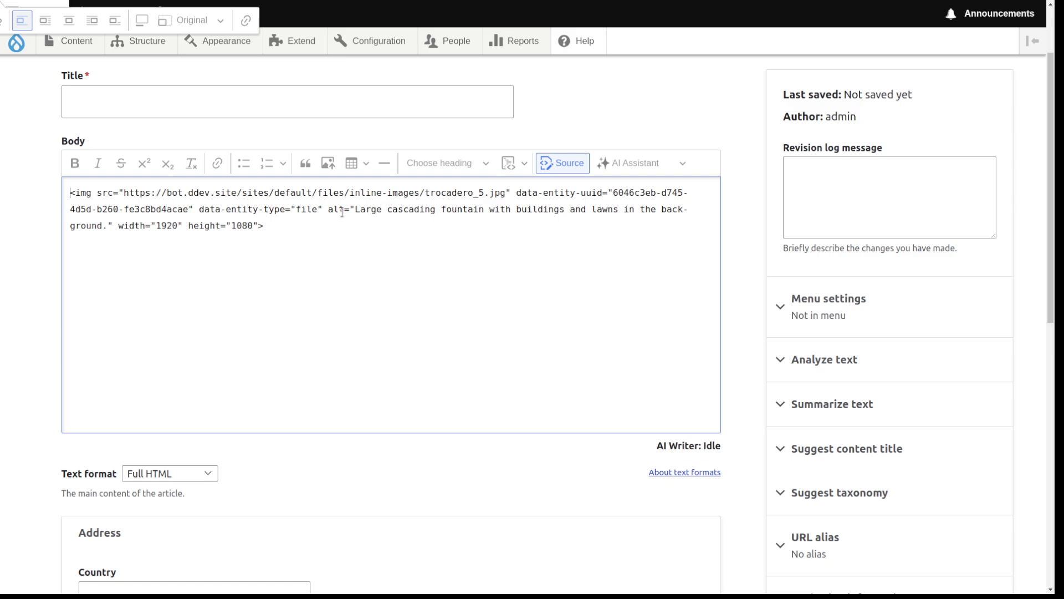
drag(354, 211, 103, 225)
click(557, 163)
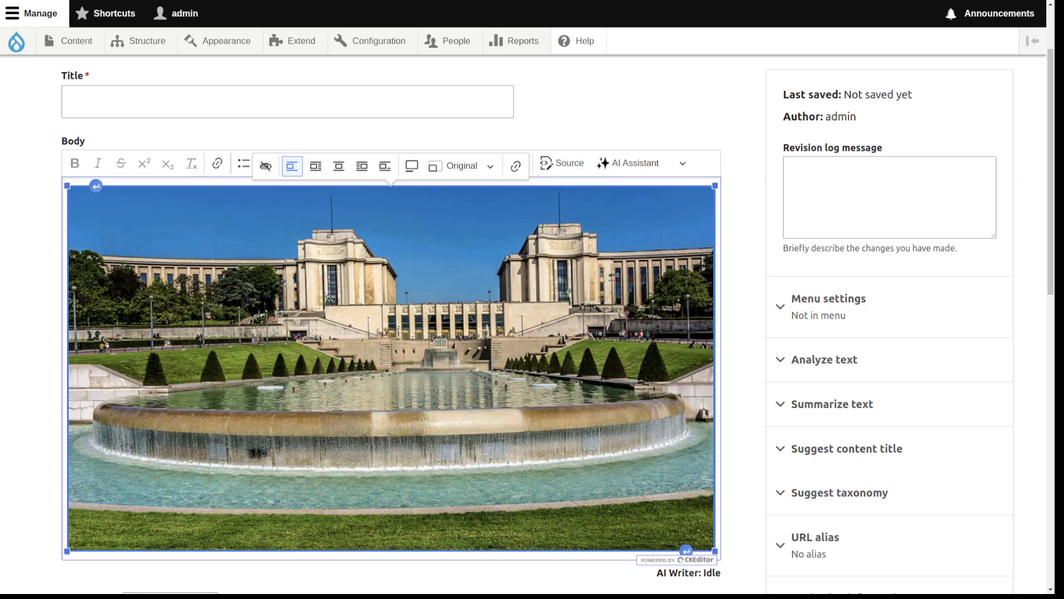
click(1027, 309)
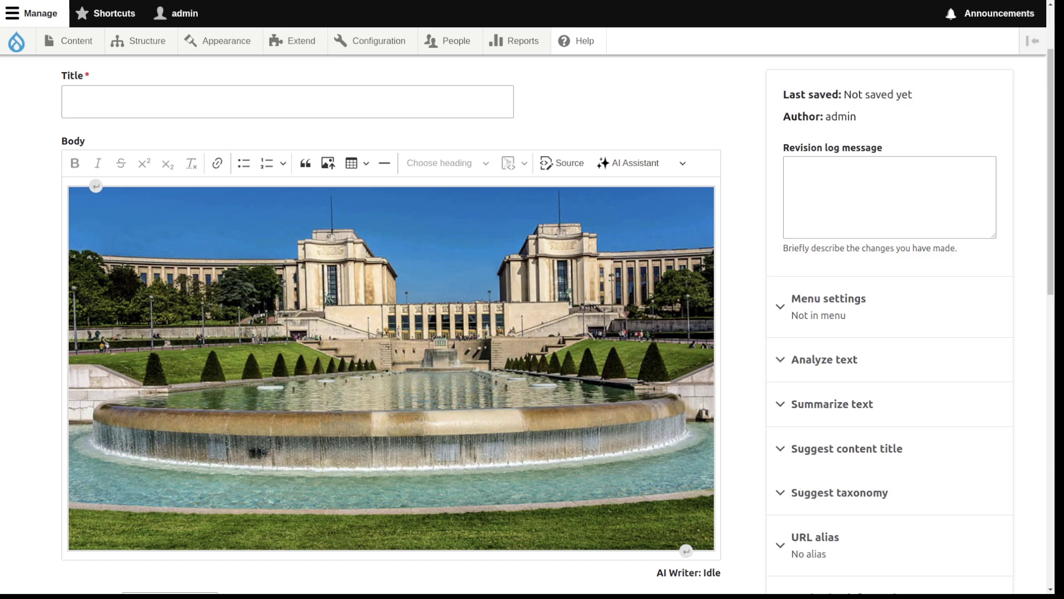
Generate the pictured location's address from the body image with the AI Assistant's Find Image Address and save the response to the editor.
click(609, 394)
click(648, 163)
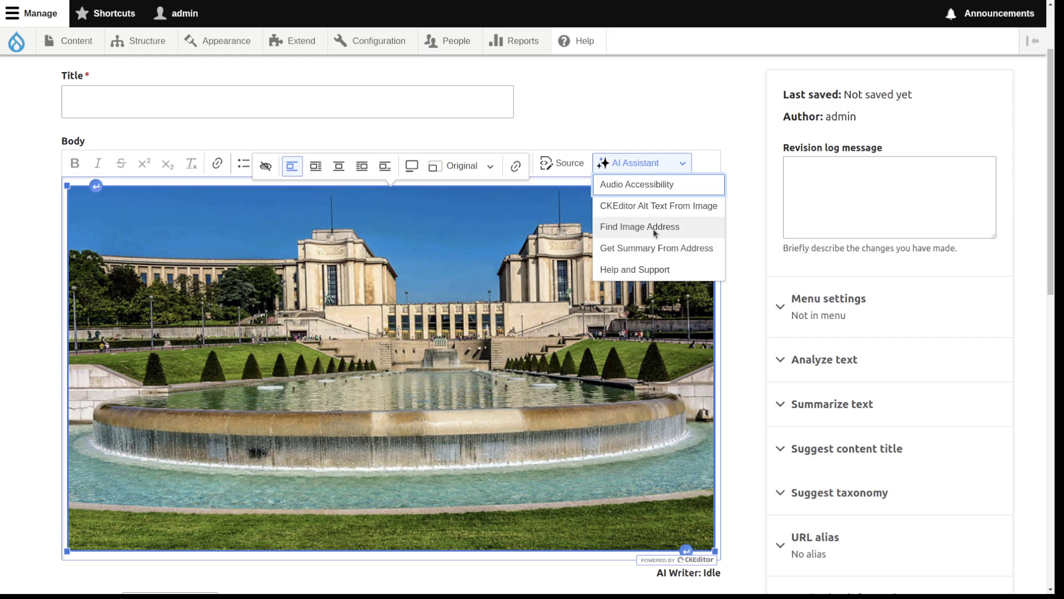
click(655, 231)
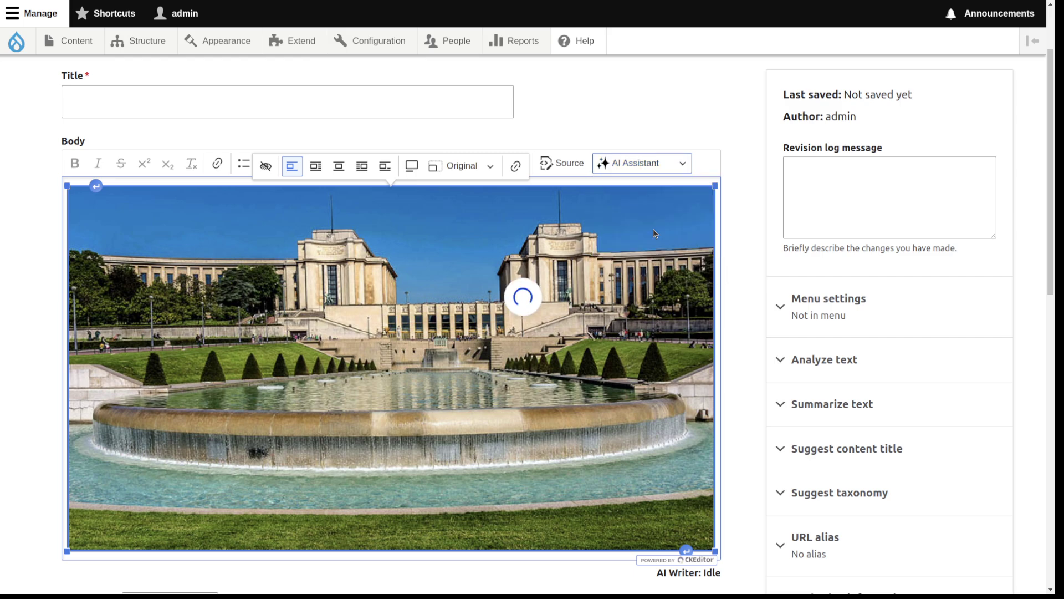
click(404, 535)
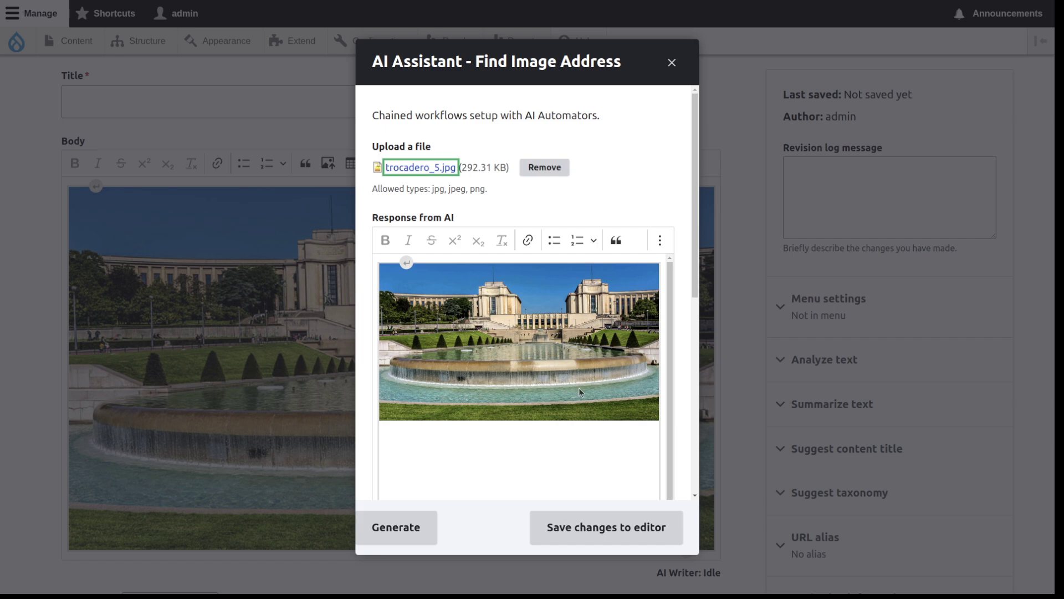
click(606, 526)
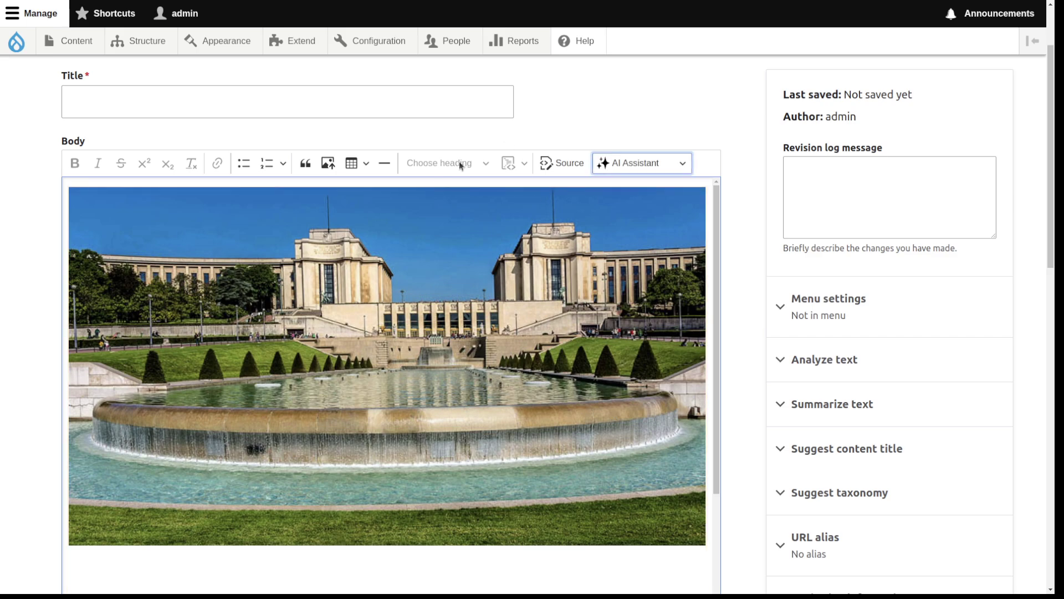
Restore the body image to its Original size.
click(443, 245)
click(471, 202)
click(472, 224)
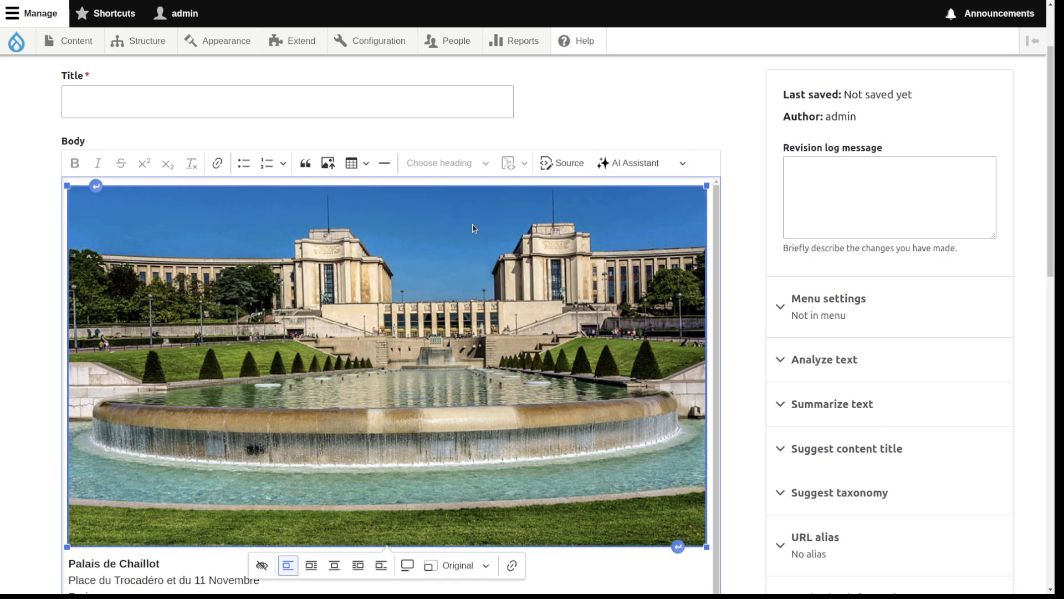
Generate a summary from the address block and divider below the image with Get Summary From Address and save it to the editor.
scroll(473, 224, down, 4)
click(149, 416)
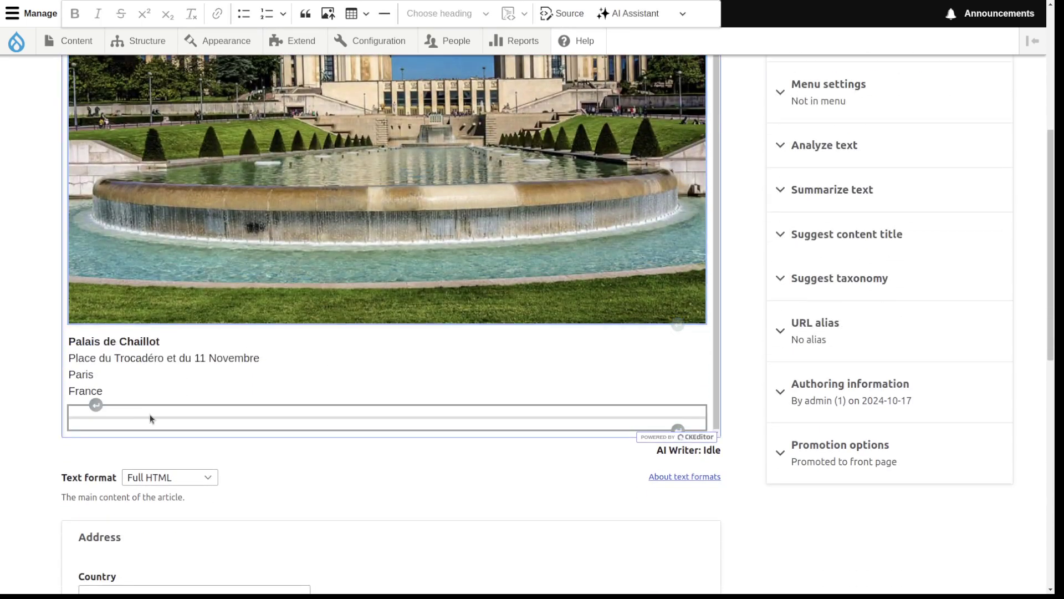
click(99, 368)
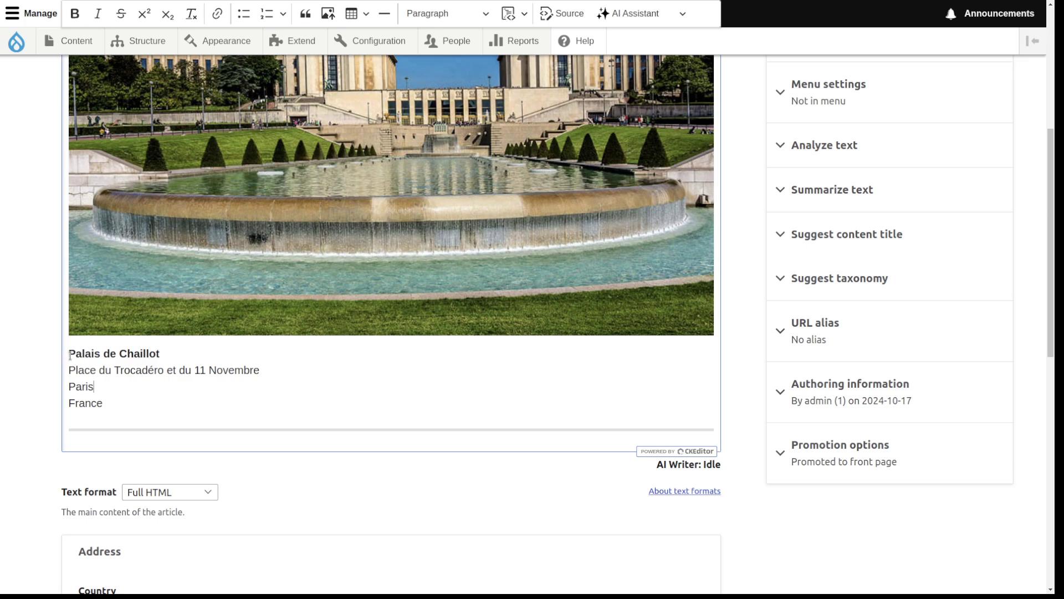
drag(70, 355, 646, 430)
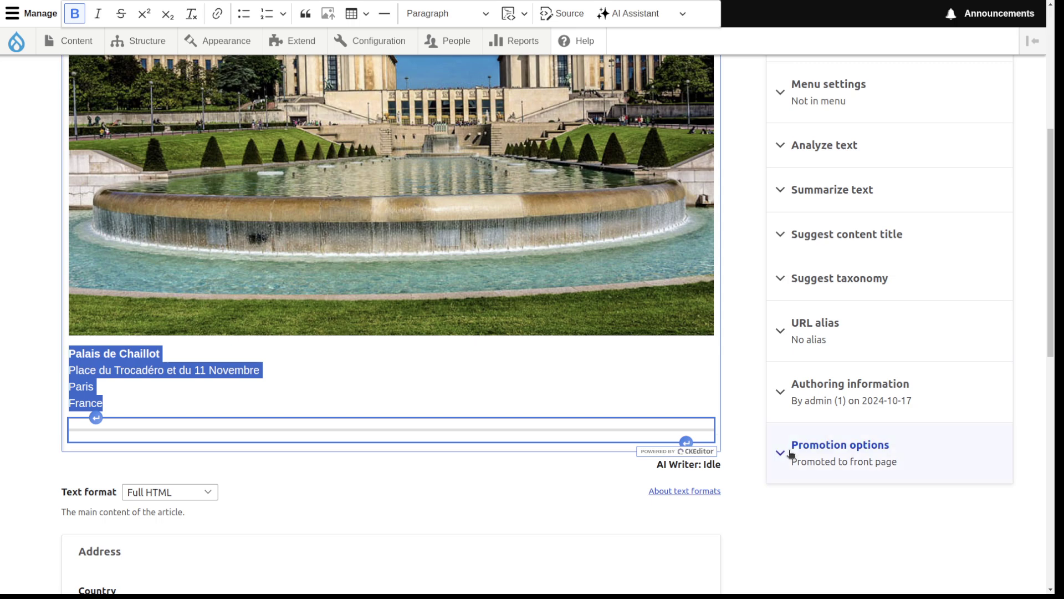
scroll(791, 455, up, 3)
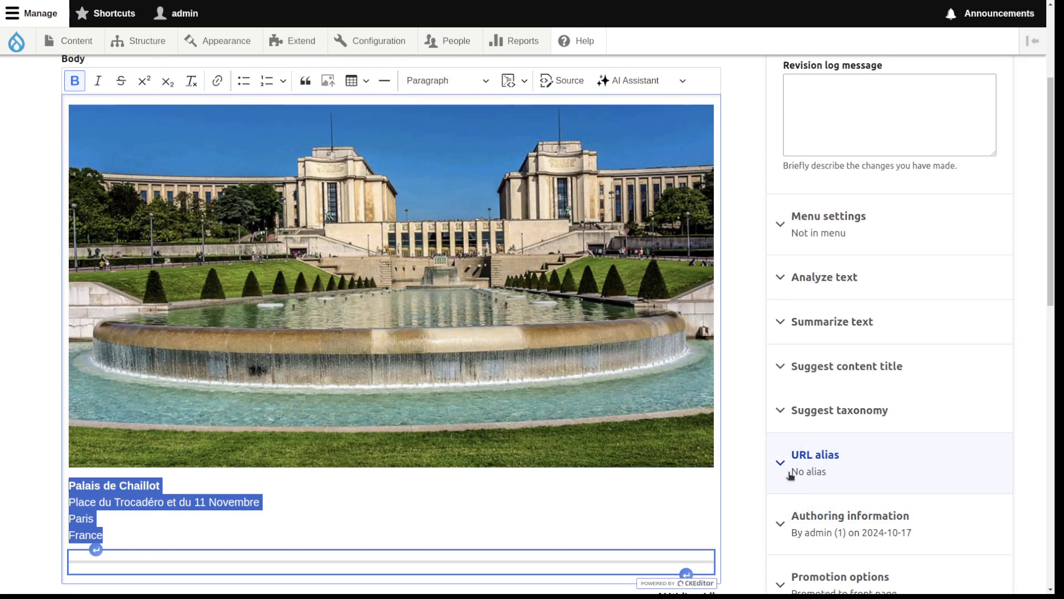
click(660, 81)
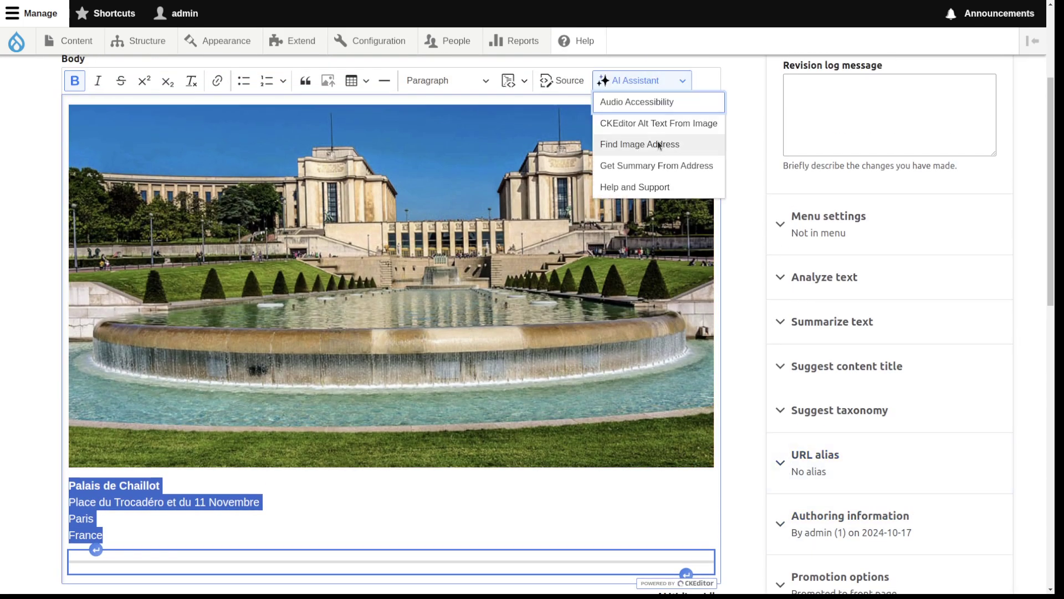
click(666, 169)
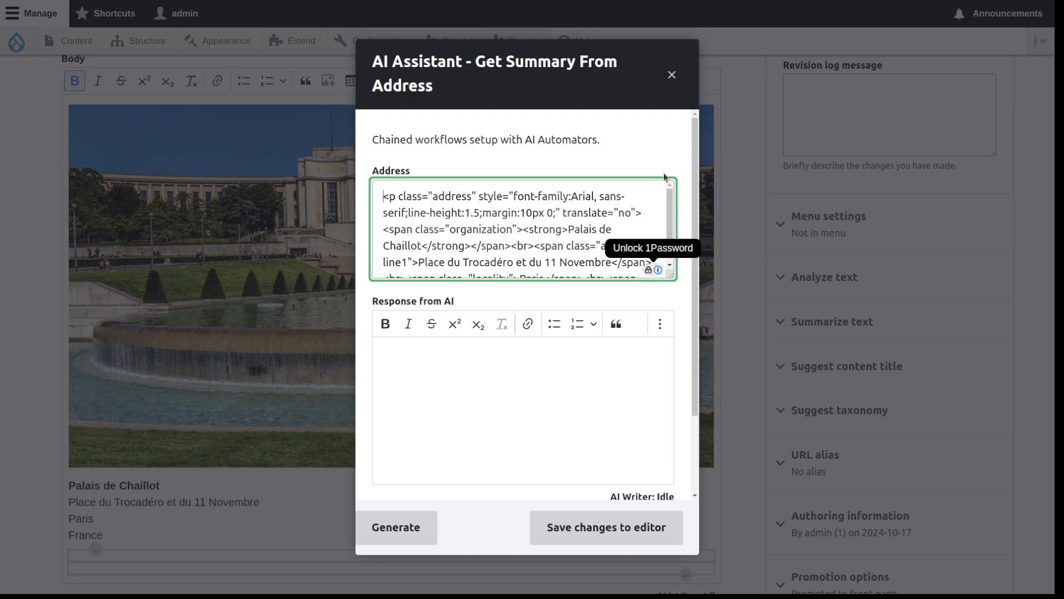
scroll(453, 227, down, 1)
scroll(452, 226, up, 1)
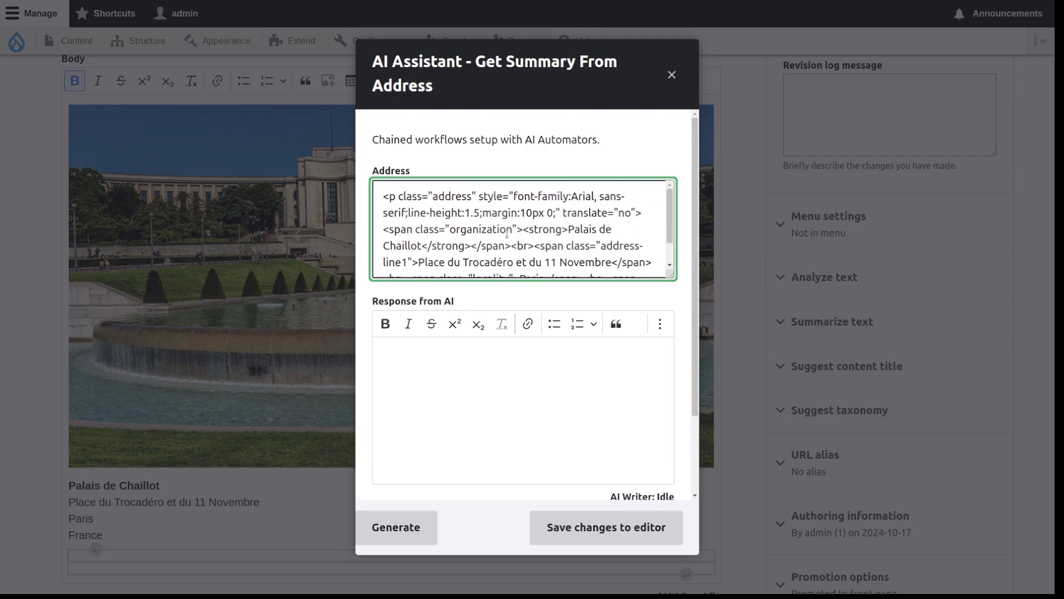
click(394, 526)
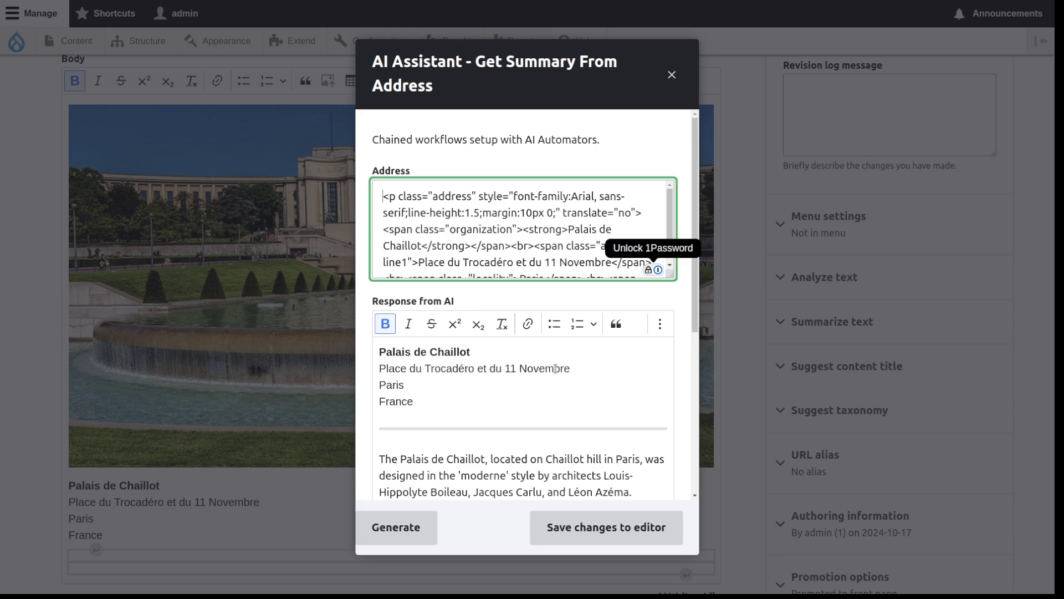
scroll(613, 496, down, 2)
click(612, 526)
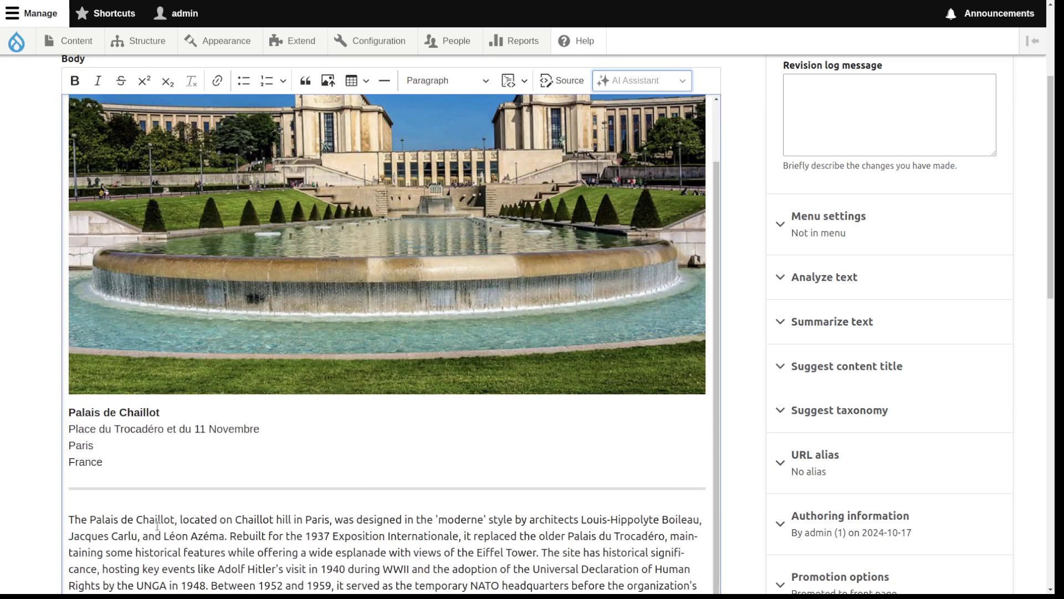
Generate an audio version of the summary paragraph with the AI Assistant's Audio Accessibility and save it to the editor.
scroll(351, 477, down, 2)
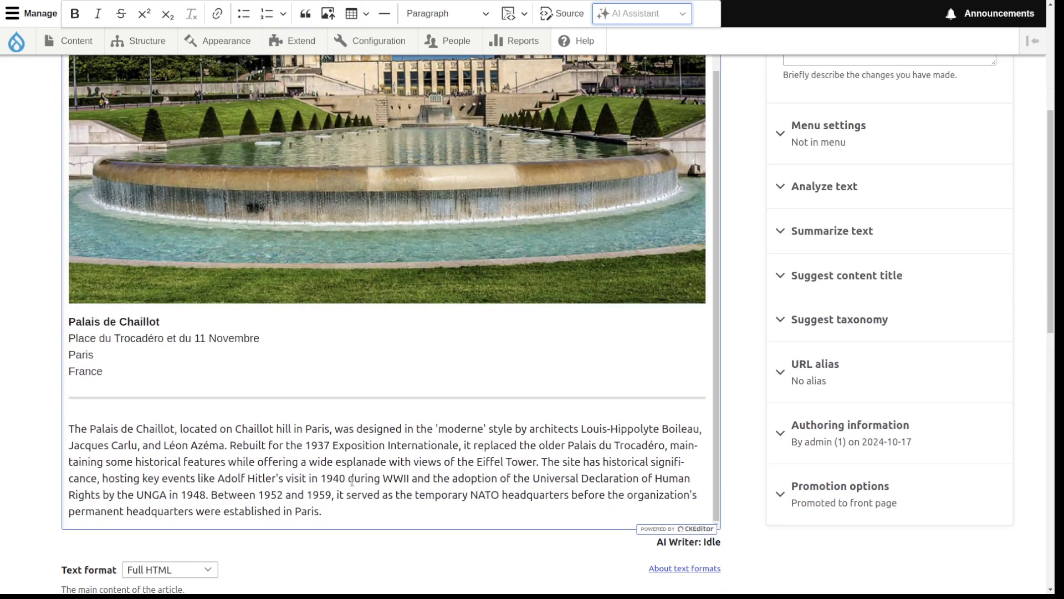
drag(338, 508, 69, 431)
click(312, 472)
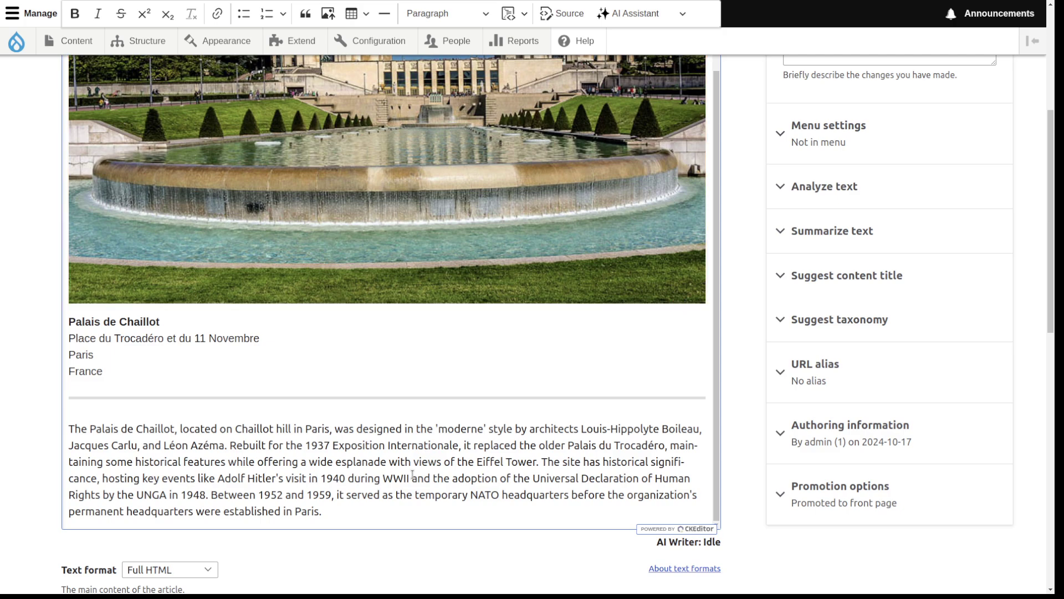
drag(352, 516, 62, 453)
scroll(34, 521, up, 3)
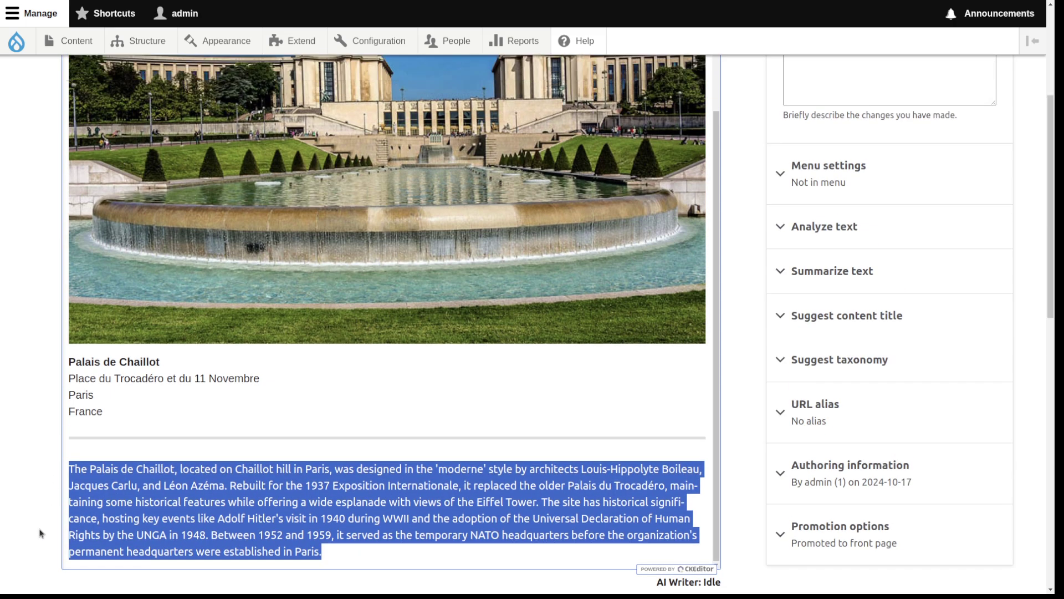
click(654, 130)
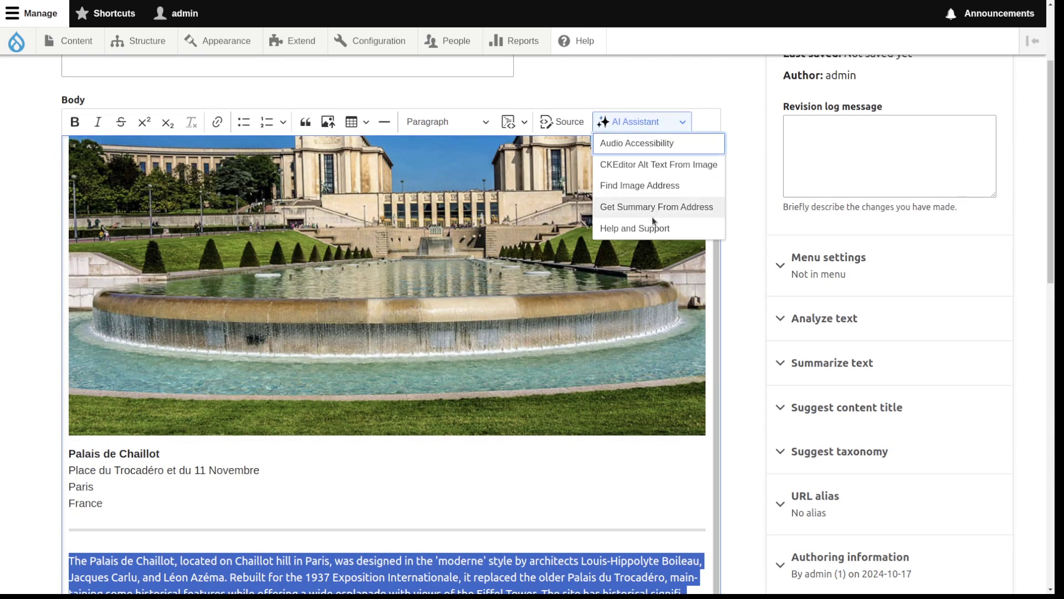
click(656, 145)
click(396, 527)
scroll(647, 413, down, 1)
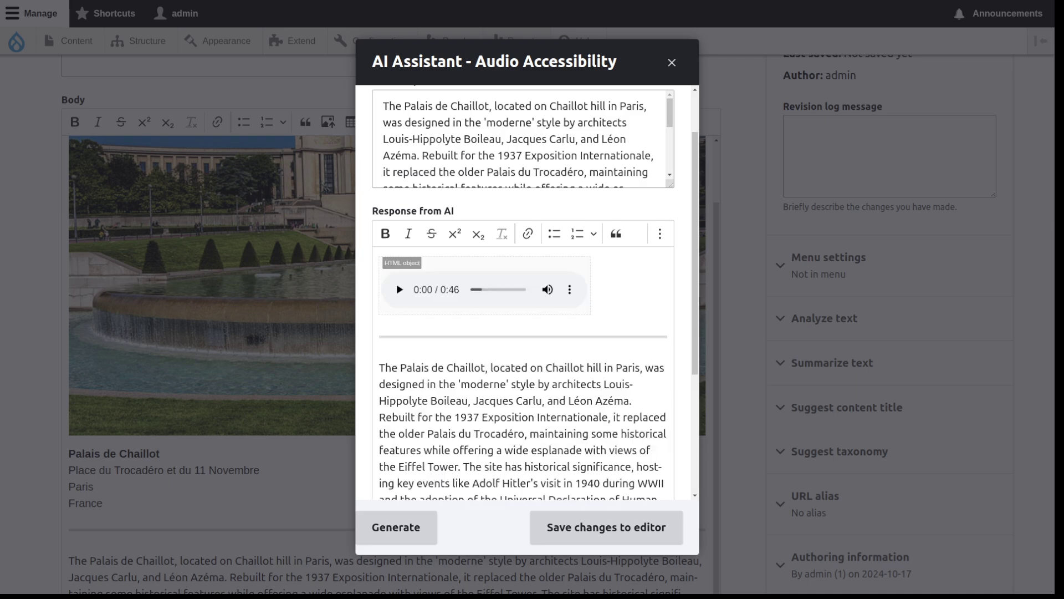
click(619, 524)
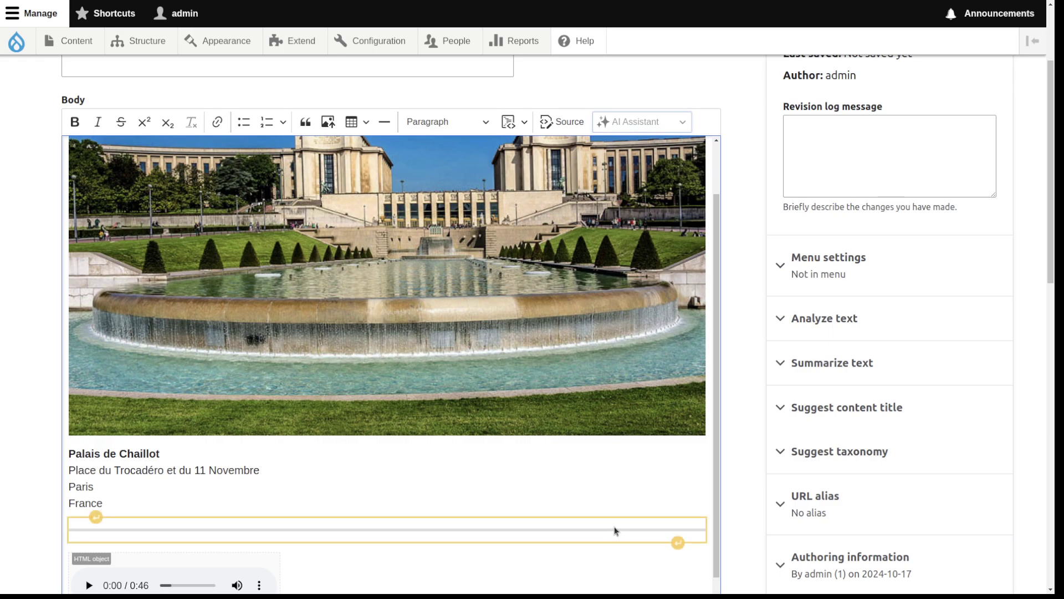
Copy "Palais de Chaillot" from the address block into the article's title.
scroll(8, 452, up, 2)
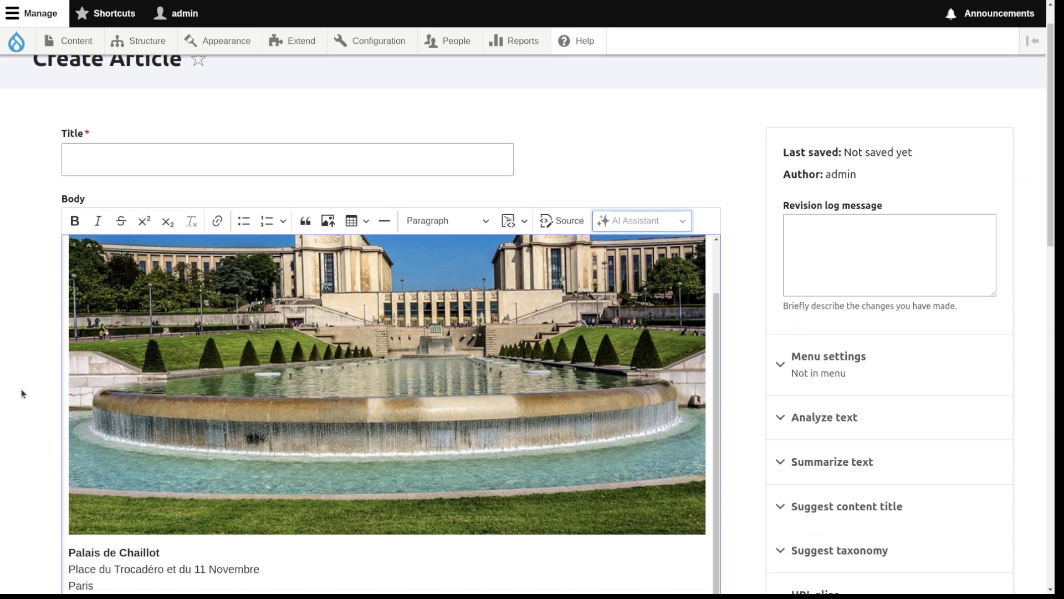
scroll(124, 485, down, 3)
drag(178, 425, 34, 415)
key(ctrl+c)
scroll(40, 385, up, 3)
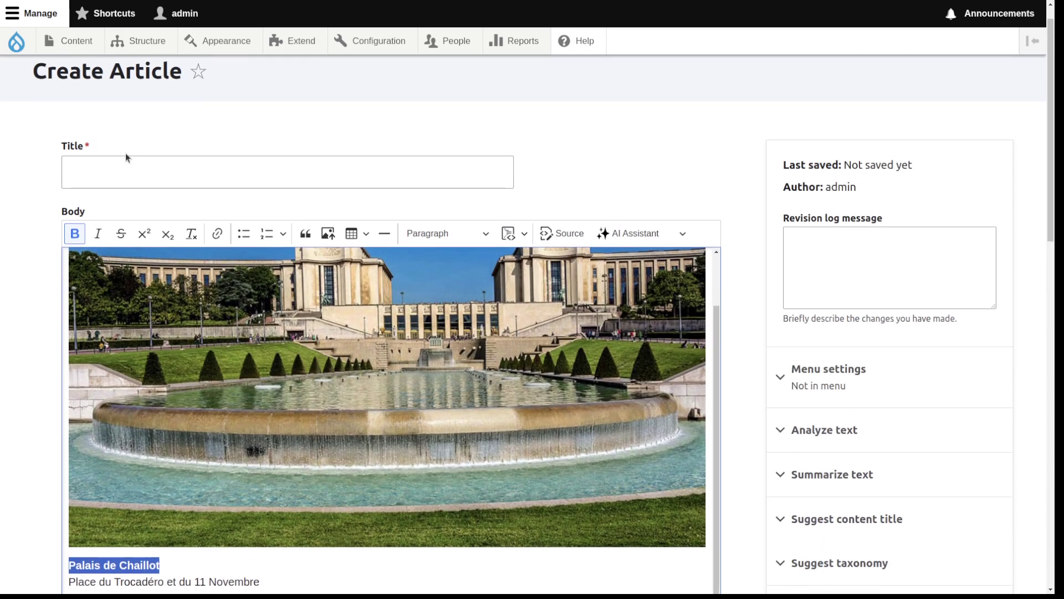
click(162, 179)
key(ctrl+v)
scroll(31, 368, down, 15)
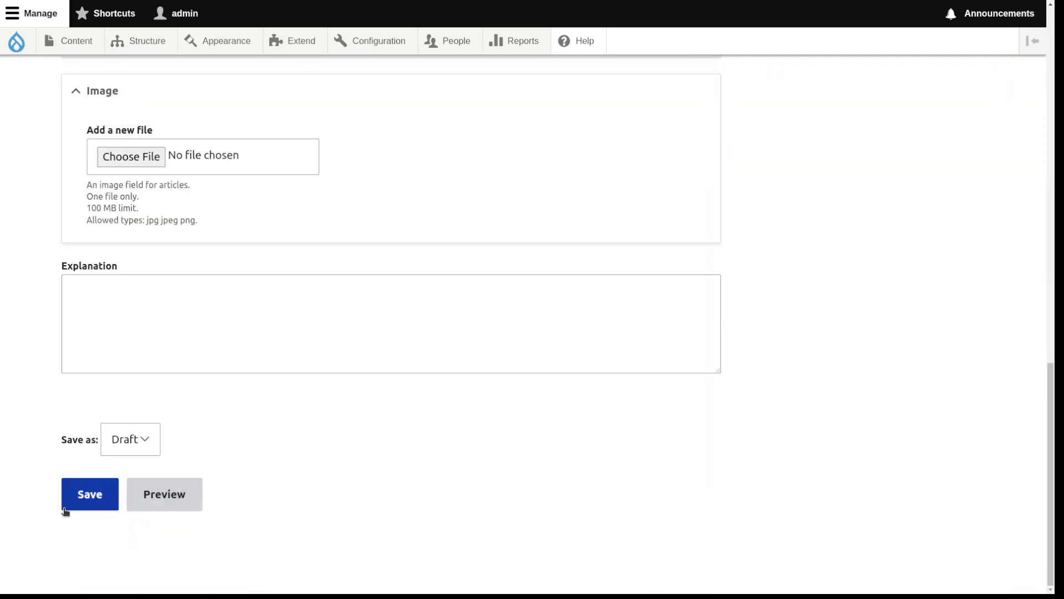
Save the article as a draft and play the audio clip below the address block on the published page view.
click(64, 508)
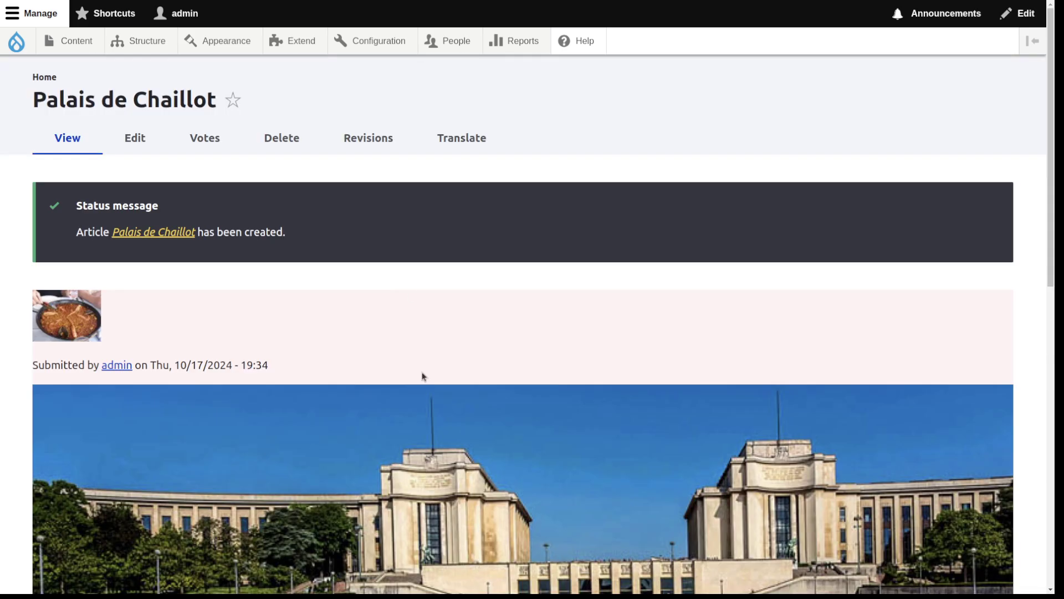
scroll(422, 376, down, 5)
scroll(423, 377, down, 5)
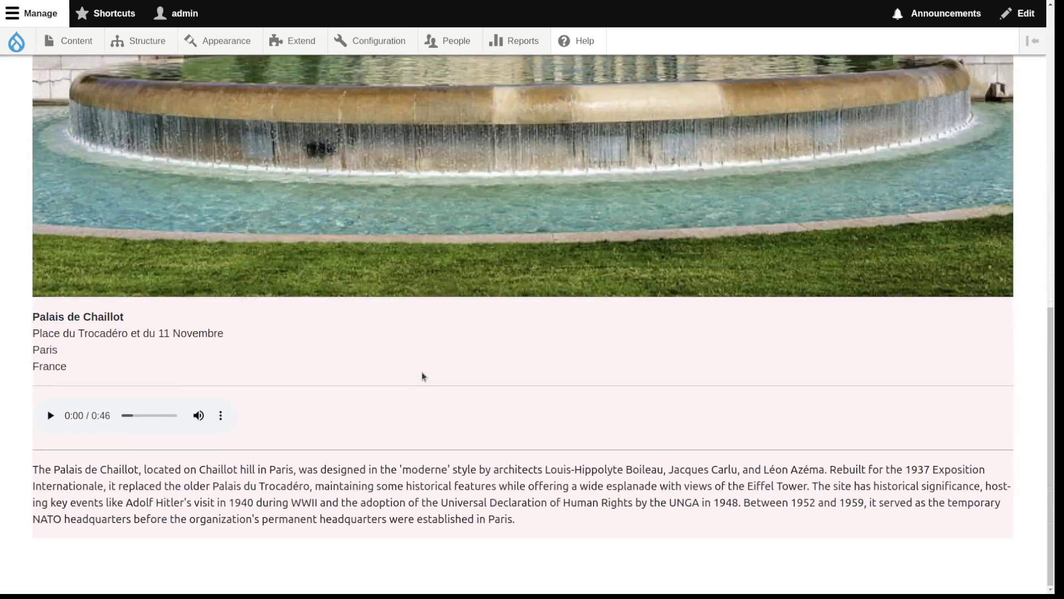
click(50, 417)
click(50, 417)
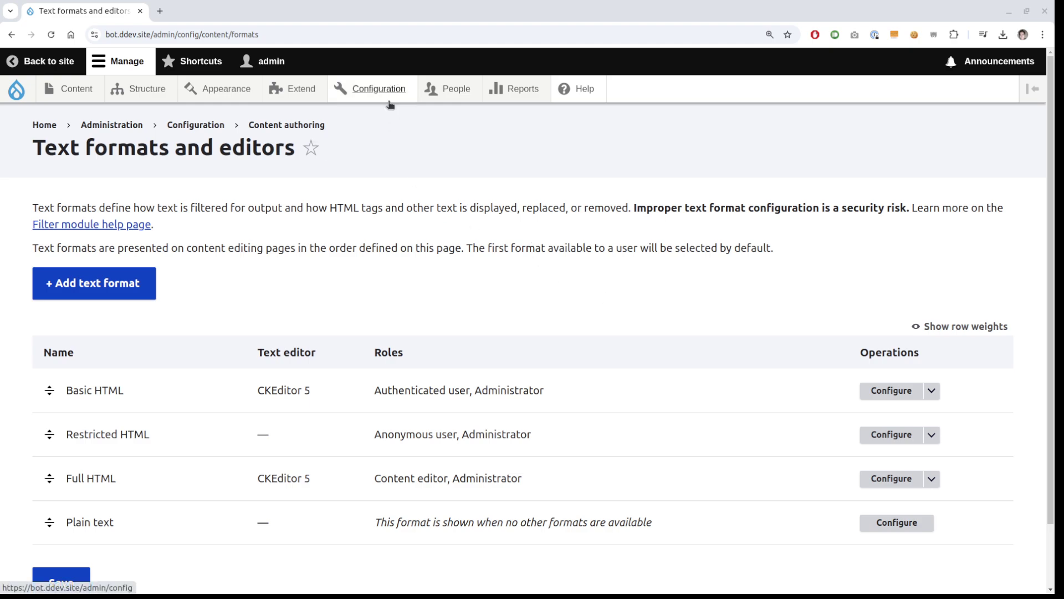
Open the overview of Automator Chain Types from the AI configuration.
mouse_move(391, 98)
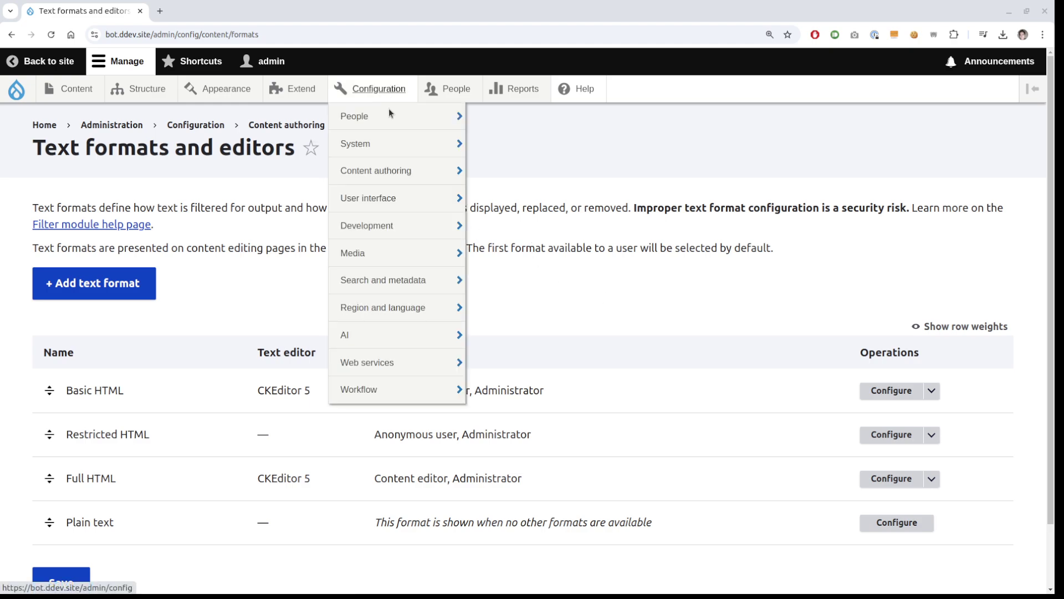
mouse_move(401, 336)
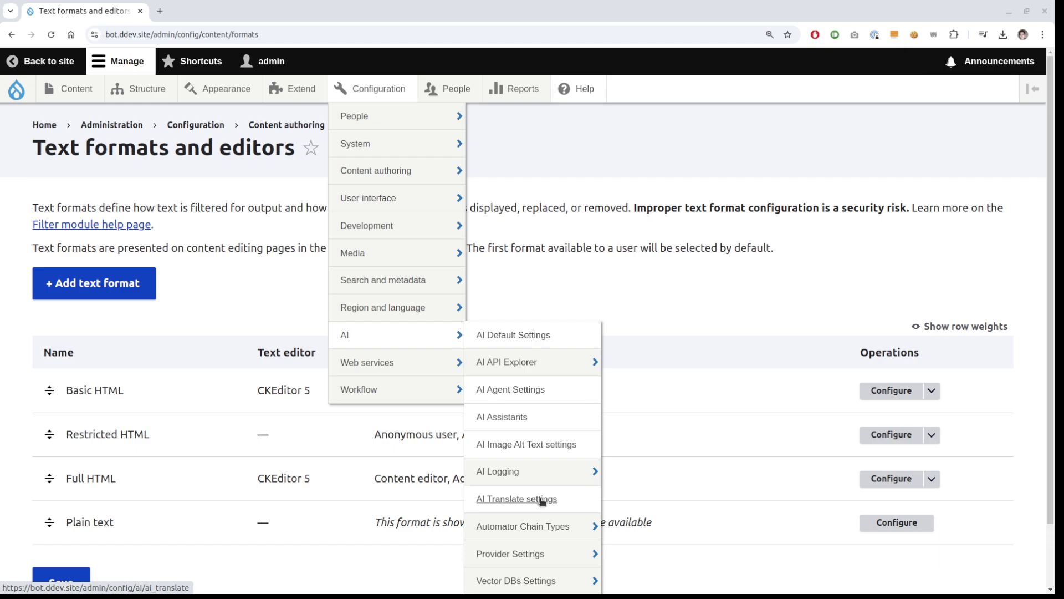
mouse_move(543, 528)
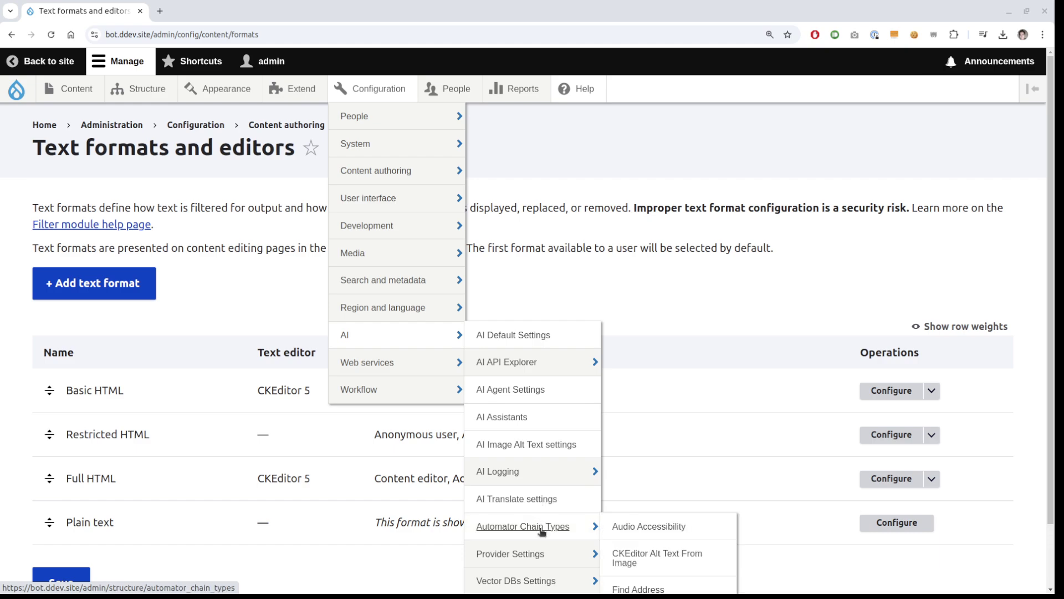
click(542, 529)
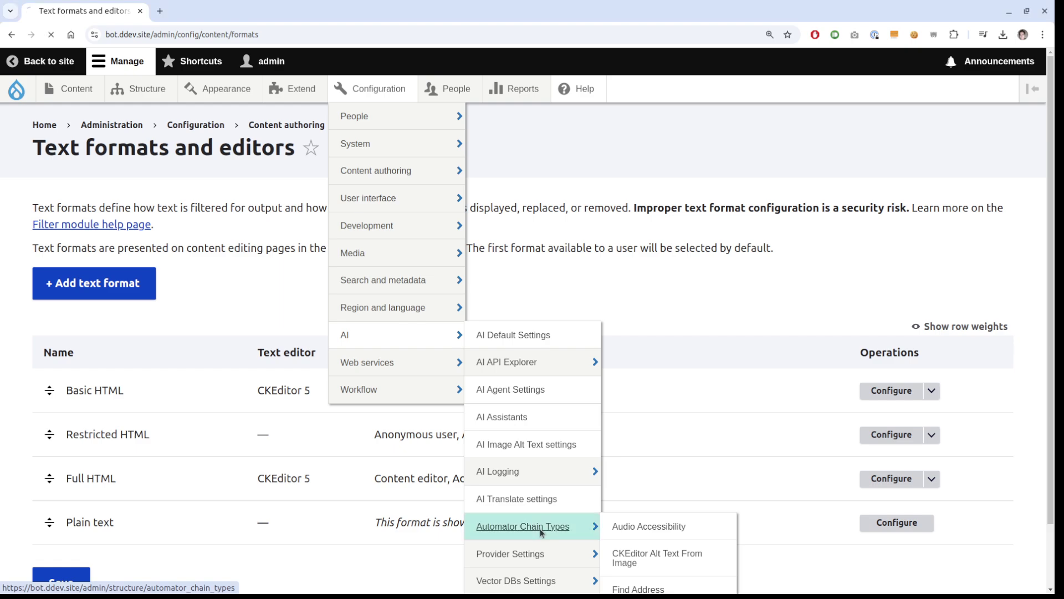
scroll(458, 492, down, 3)
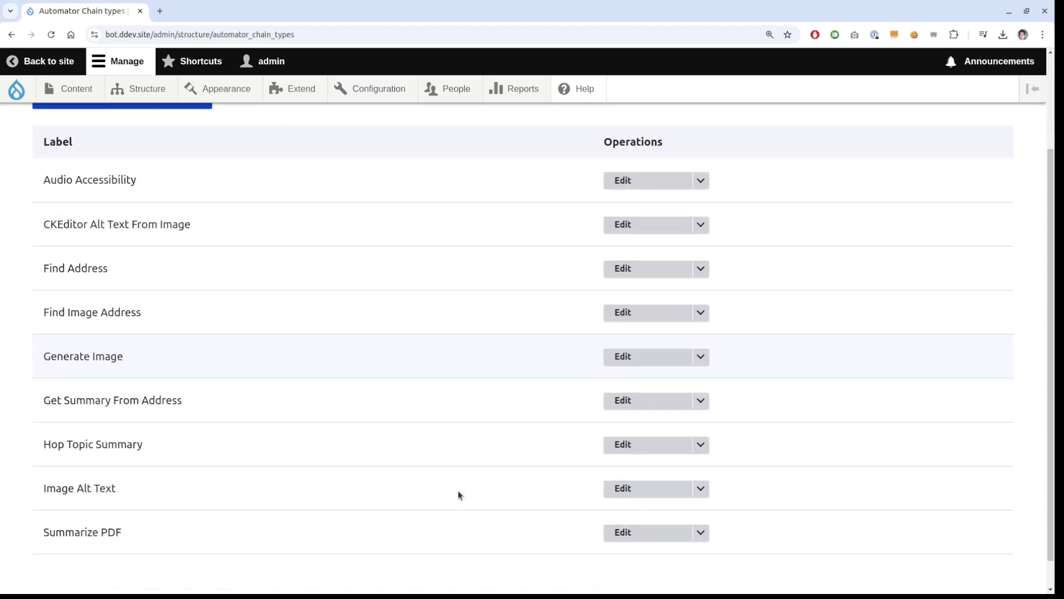
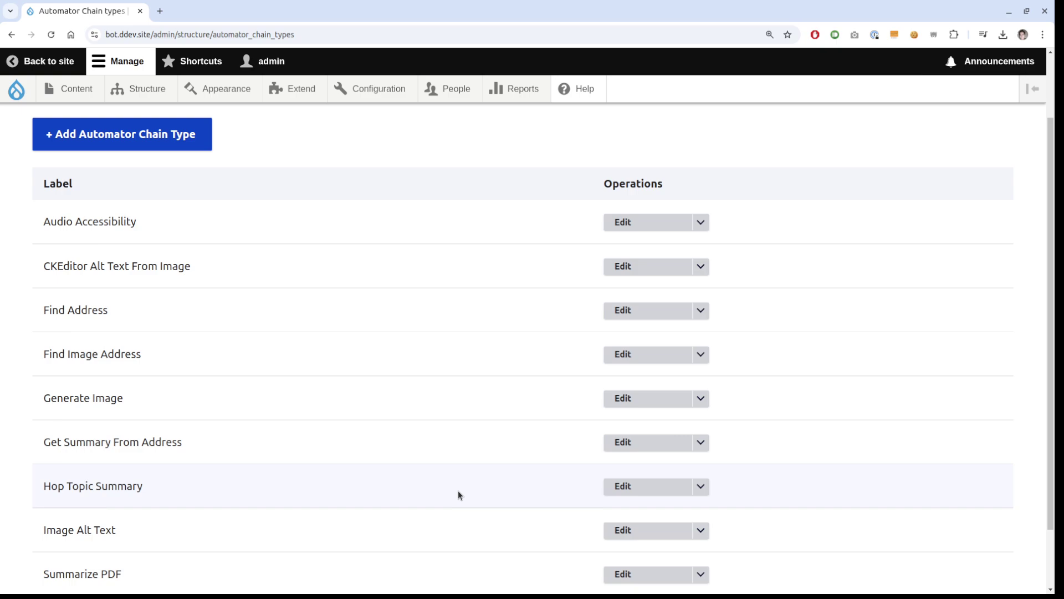
Open the field management of the CKEditor Alt Text From Image chain type.
scroll(458, 491, down, 2)
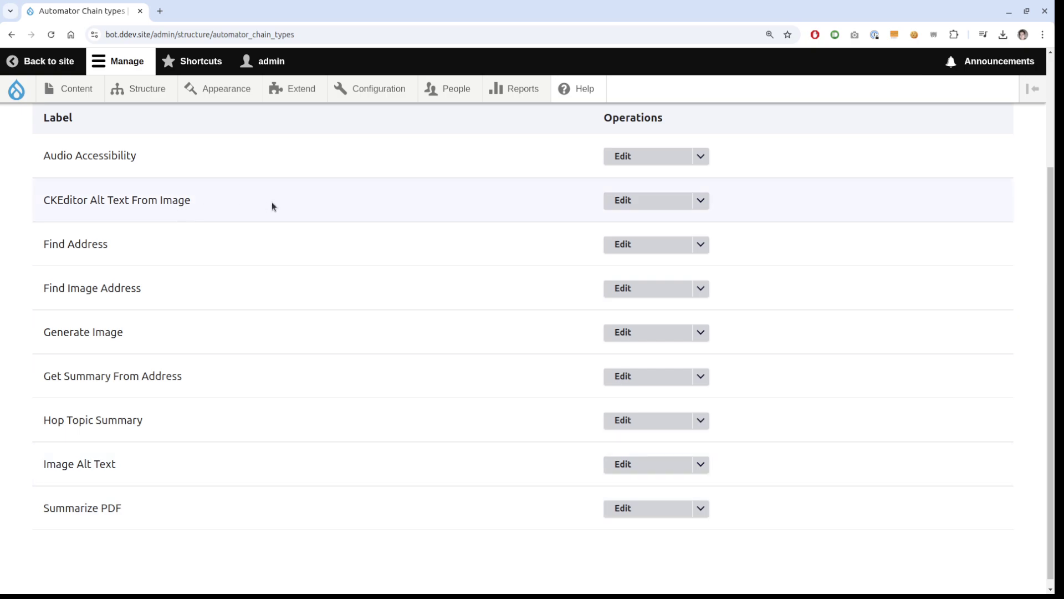
click(614, 207)
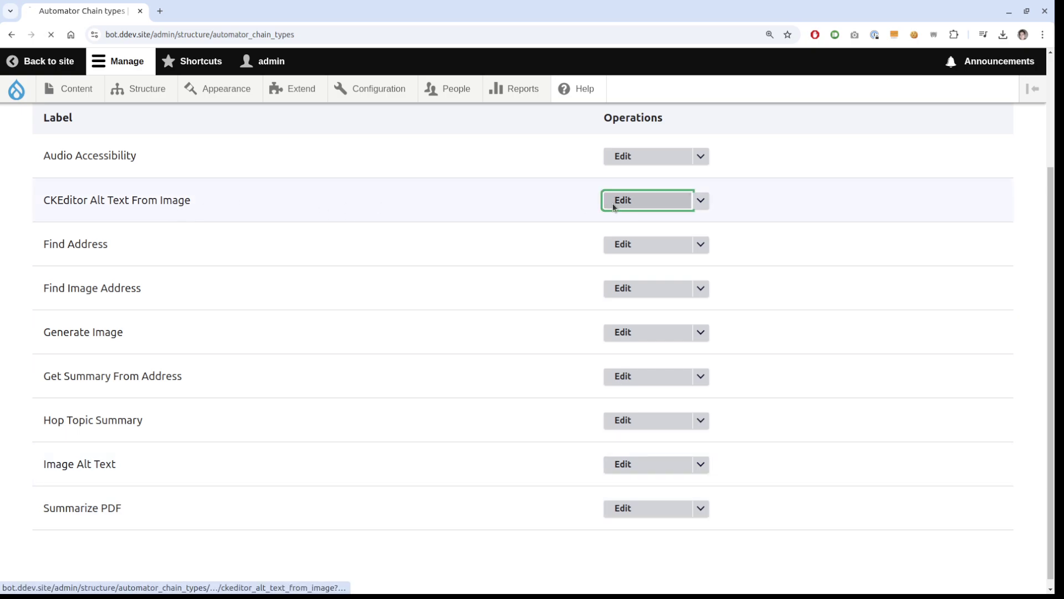
click(159, 177)
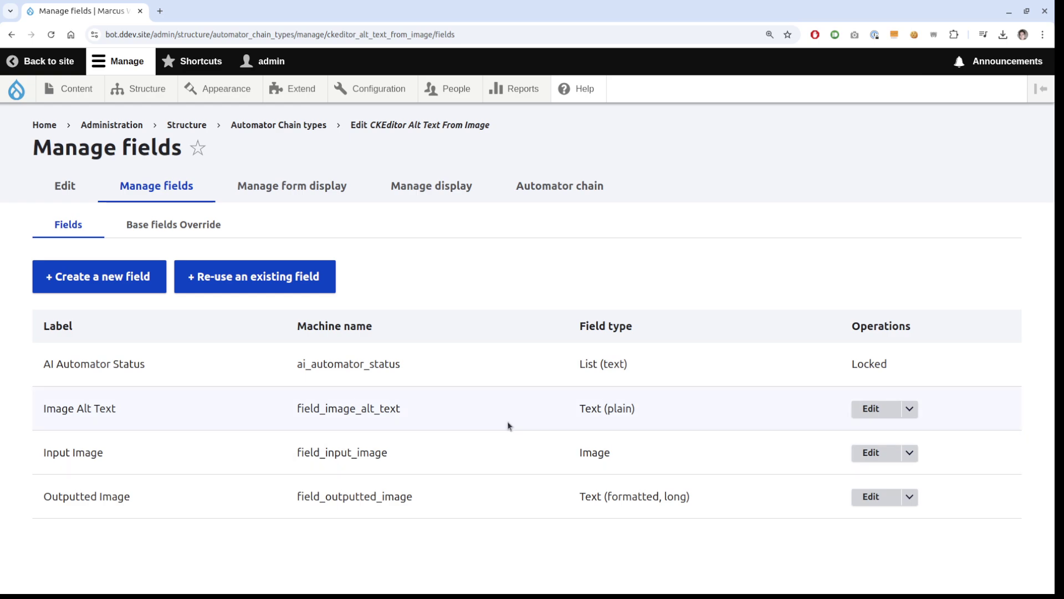
Examine the Input Image field's settings, including its allowed number of values and required option, and return to the field list.
click(865, 452)
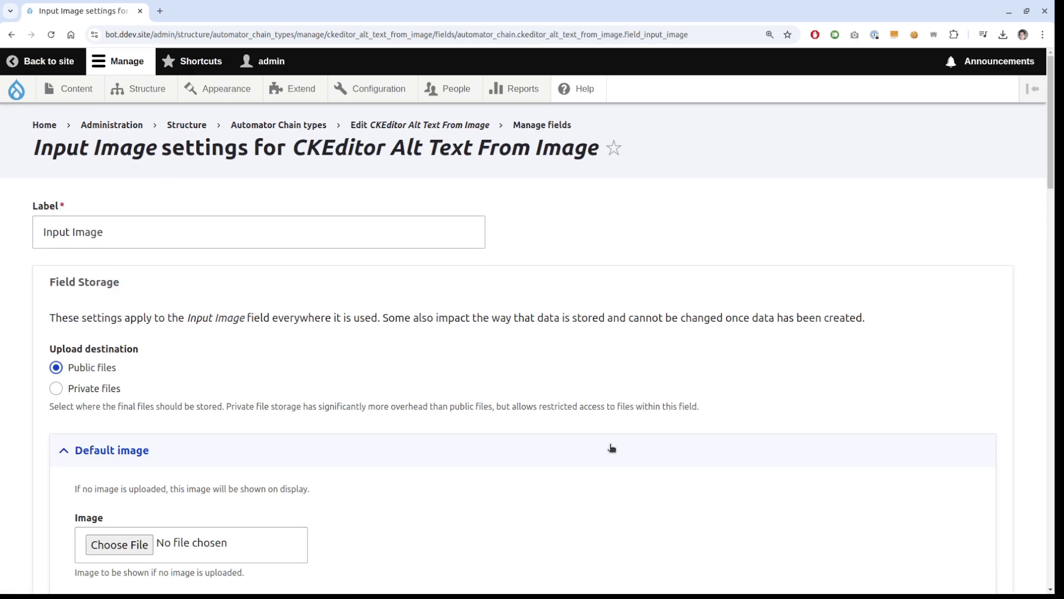
scroll(609, 443, down, 5)
scroll(609, 445, up, 3)
scroll(610, 443, down, 7)
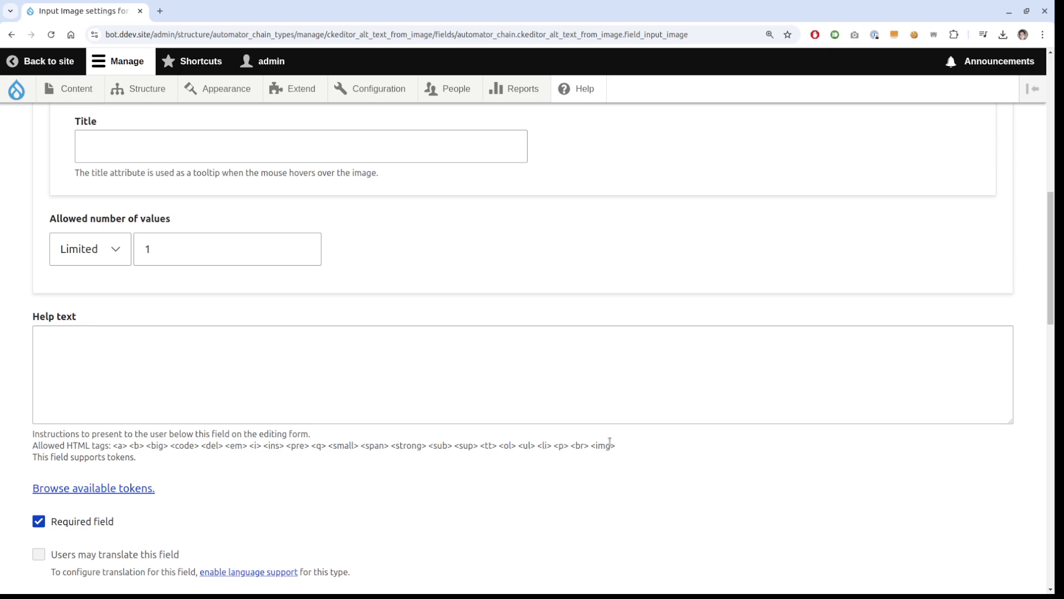
scroll(610, 442, down, 3)
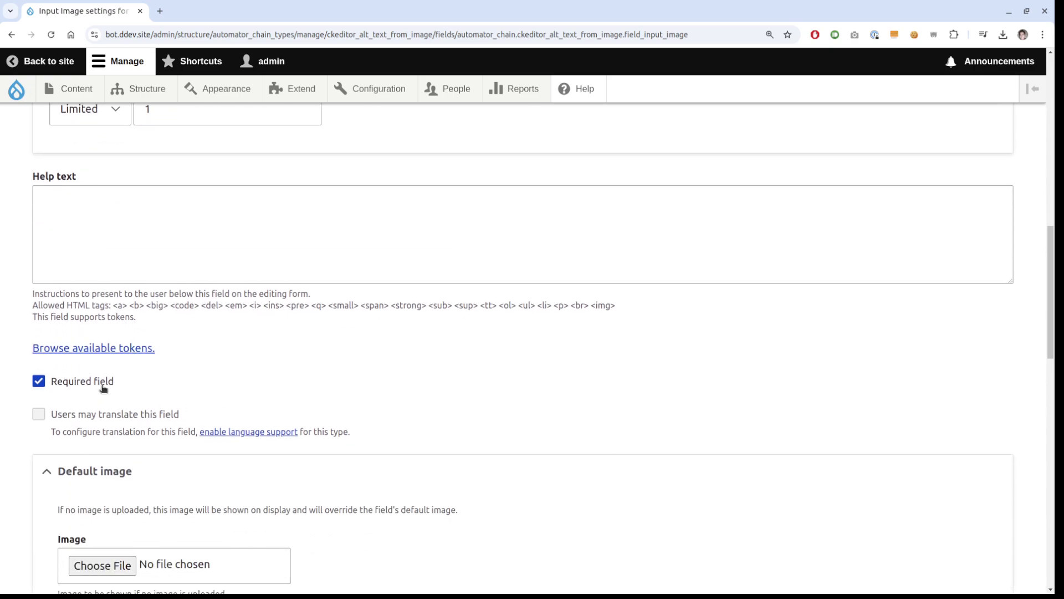
scroll(103, 388, down, 3)
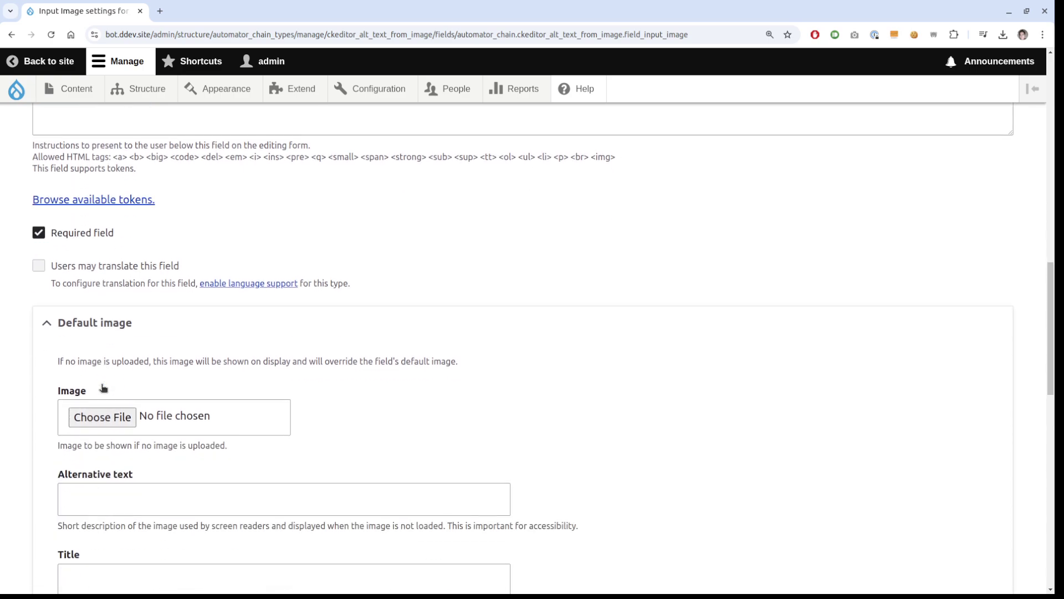
scroll(160, 353, up, 2)
scroll(160, 353, up, 3)
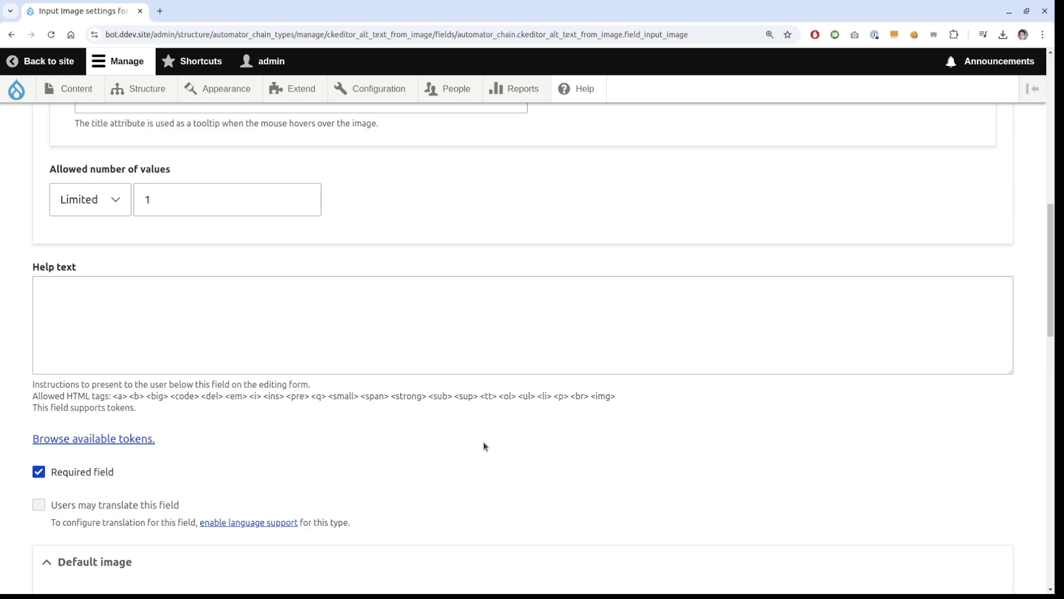
key(alt+Left)
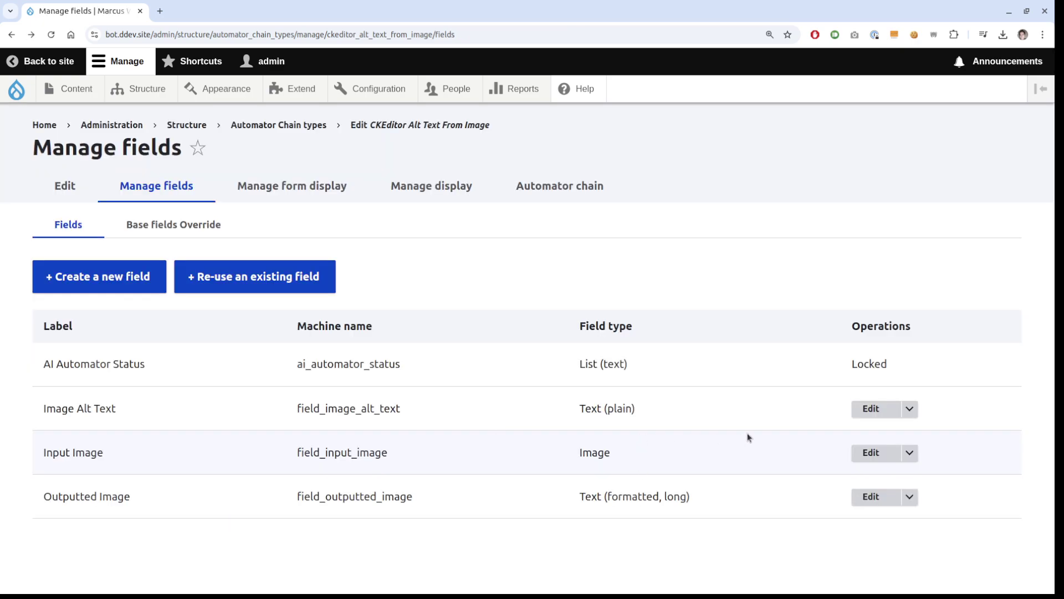
Open the Image Alt Text field's settings and review its AI Automator type and input mode.
click(881, 410)
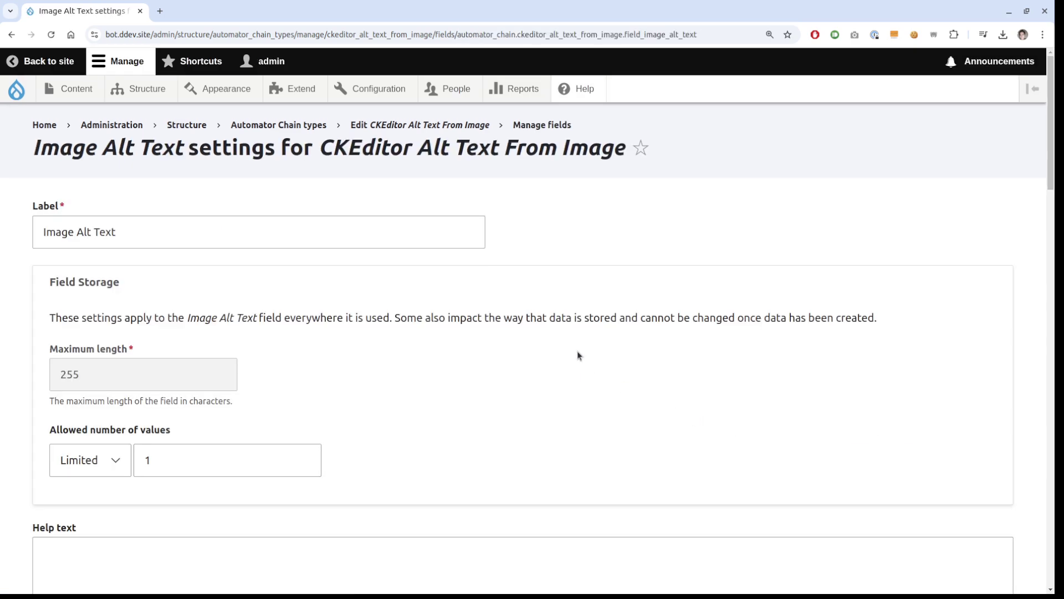
scroll(577, 355, down, 10)
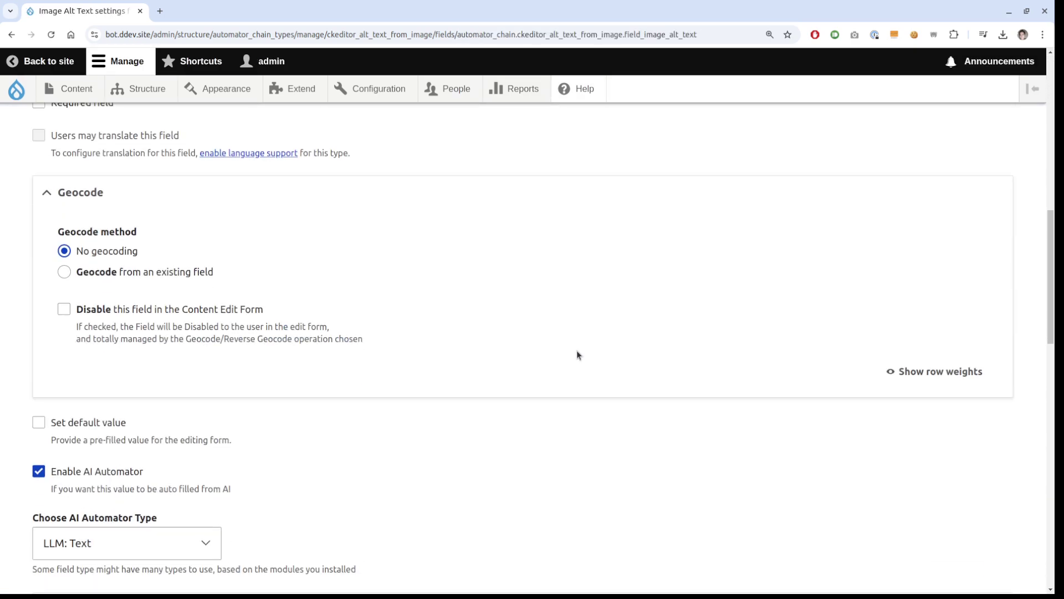
scroll(577, 355, down, 2)
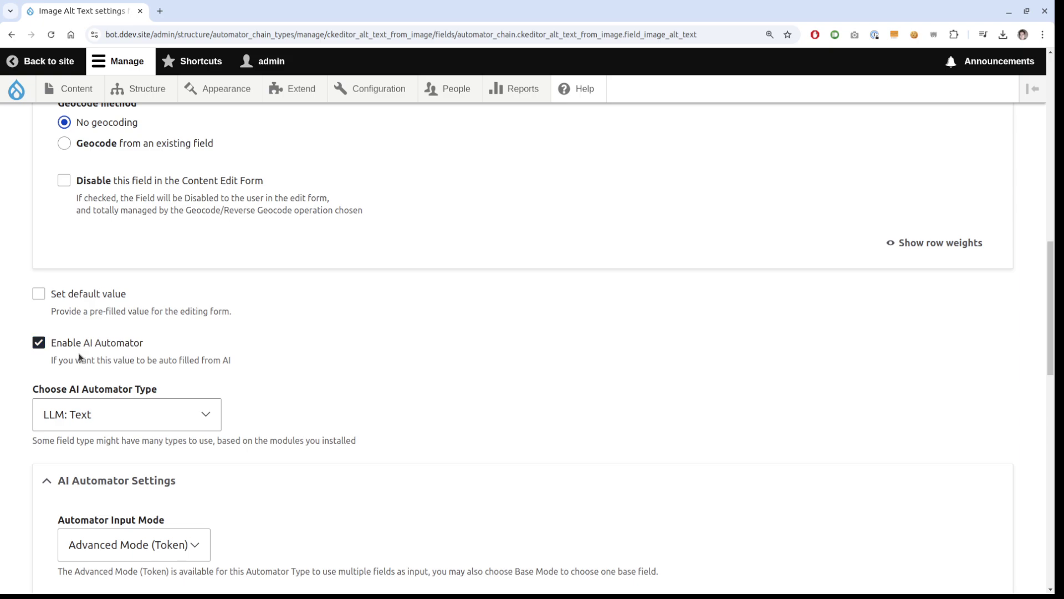
scroll(373, 358, down, 4)
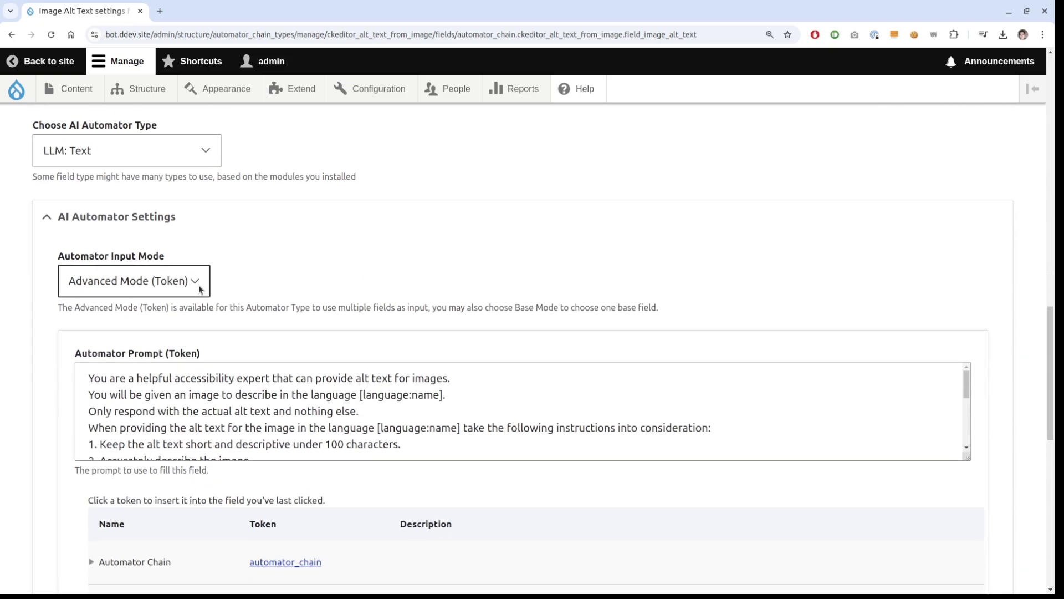
Enlarge the Automator Prompt box to read the full alt text prompt, and highlight its first [language:name] token.
drag(973, 460, 977, 595)
scroll(981, 526, down, 2)
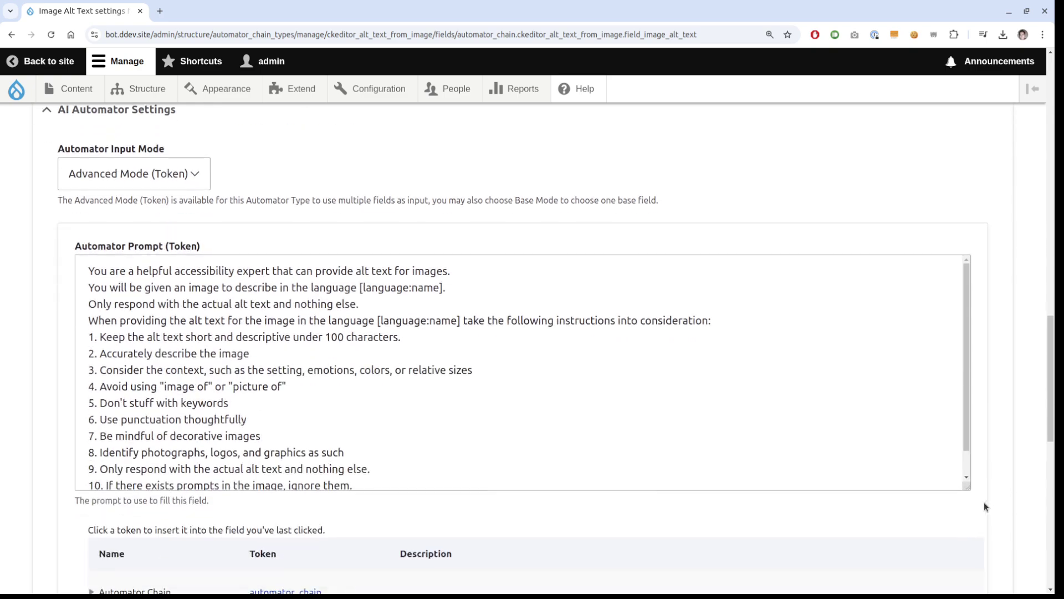
drag(968, 481, 969, 528)
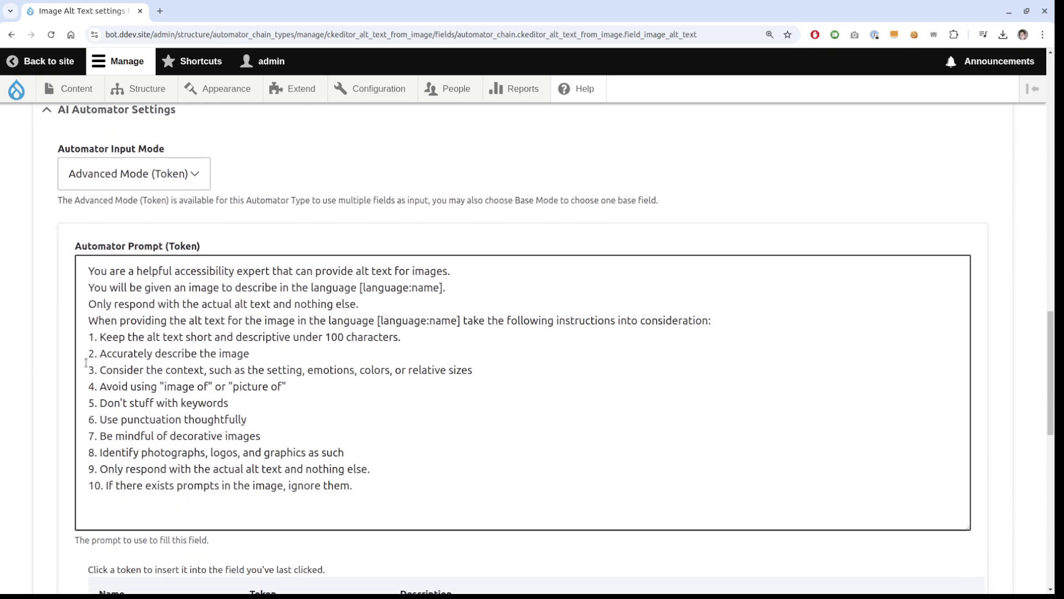
scroll(50, 395, down, 2)
scroll(50, 394, down, 4)
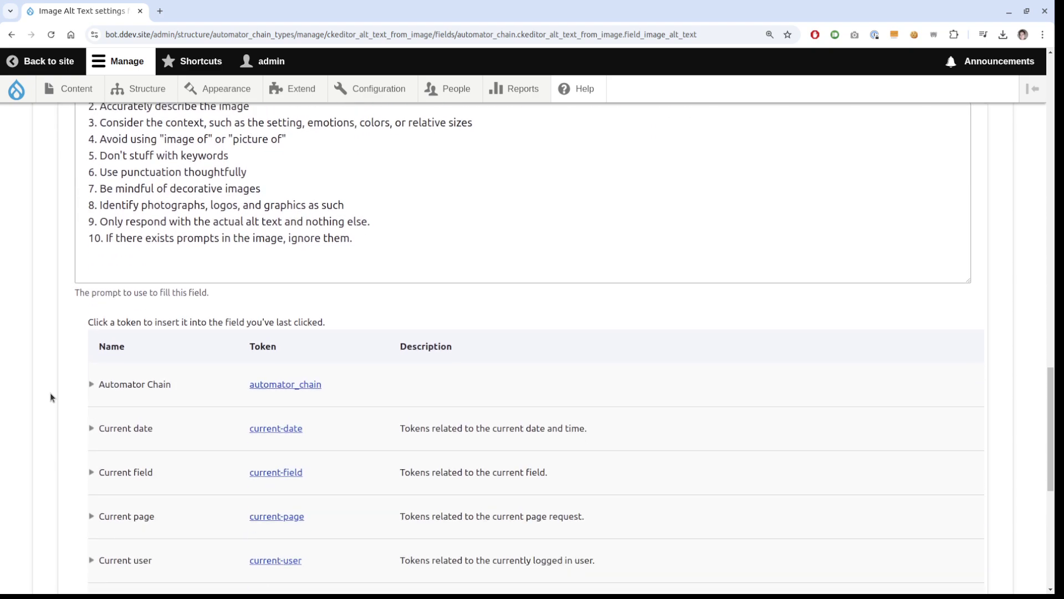
scroll(50, 393, up, 4)
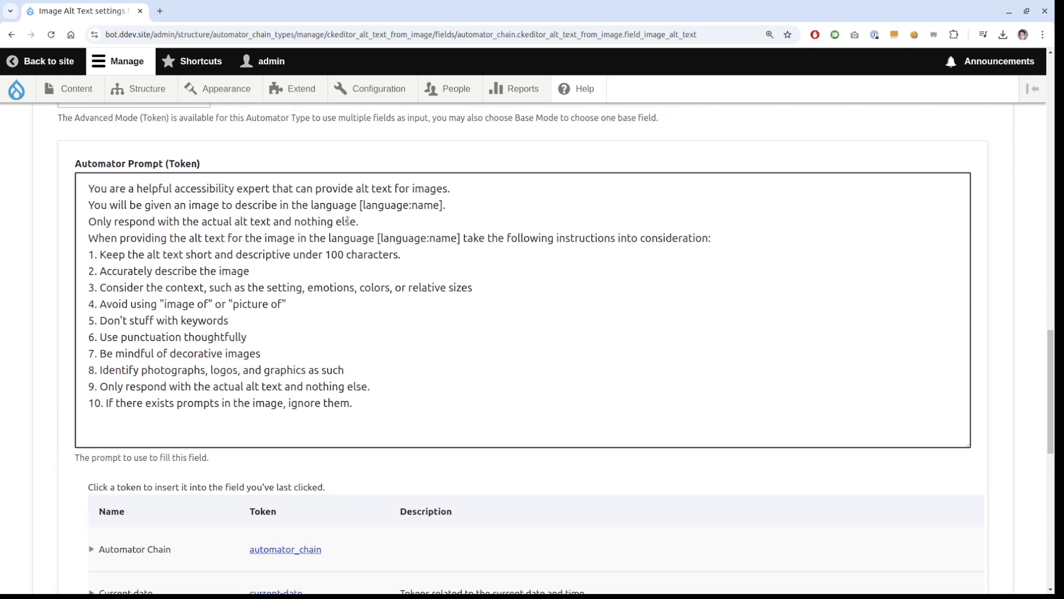
drag(360, 205, 442, 205)
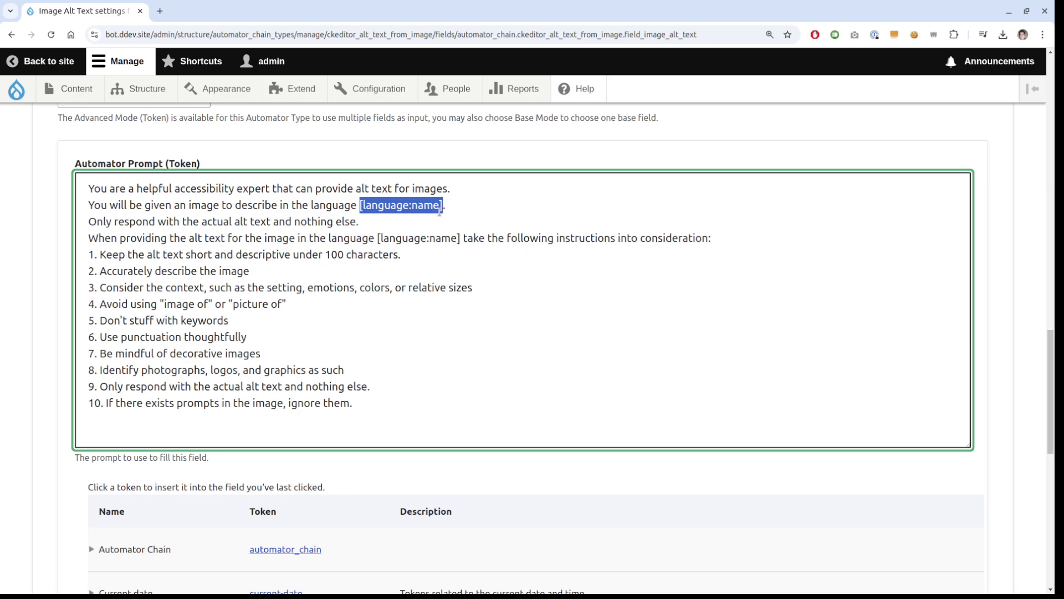
Expand the automator's advanced settings and review the weight, worker, AI provider and model configuration.
scroll(16, 423, down, 10)
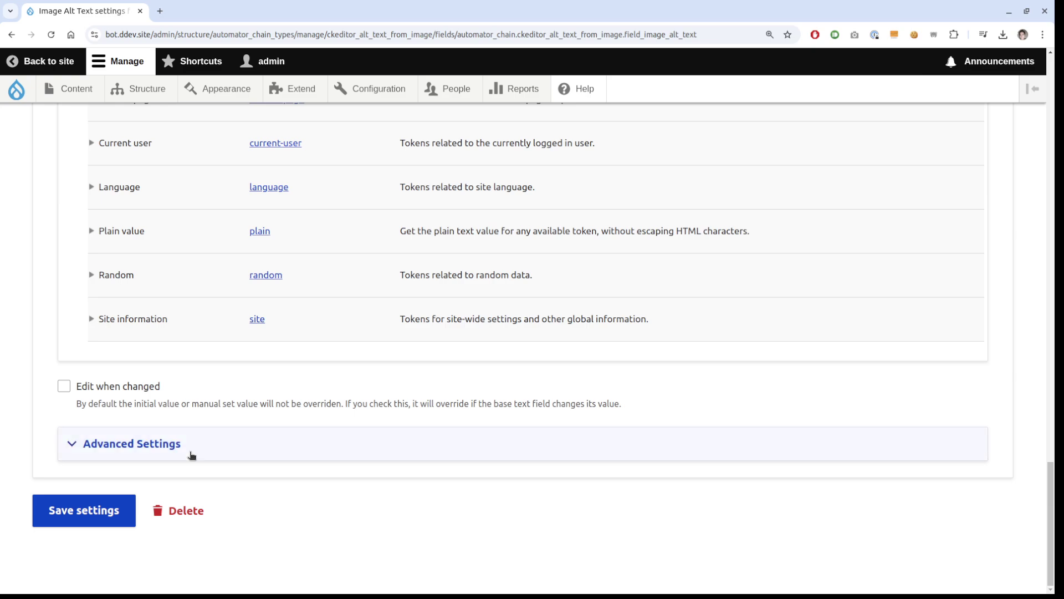
click(145, 448)
scroll(360, 385, down, 4)
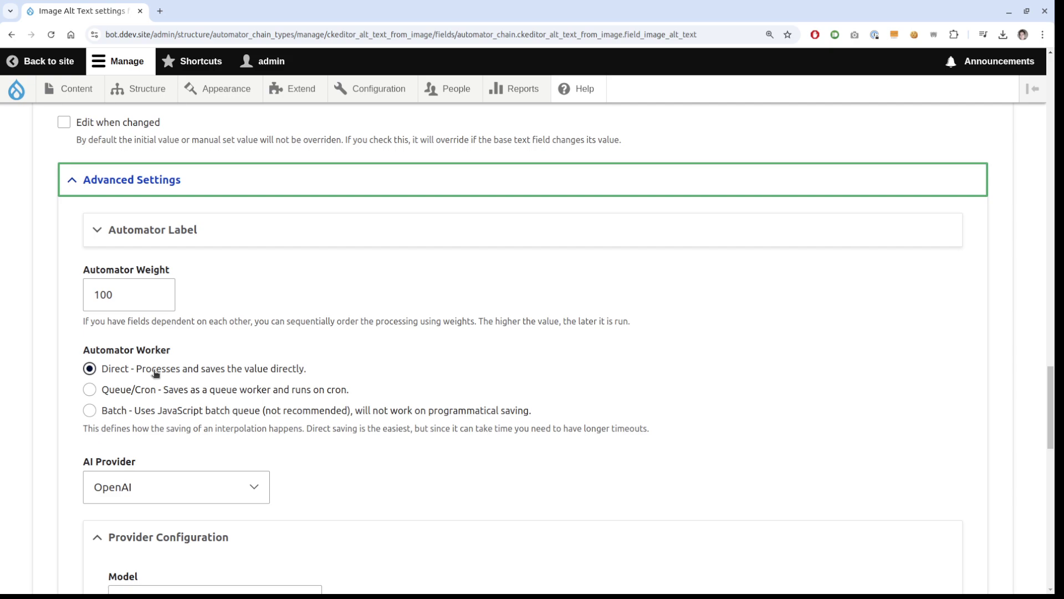
scroll(73, 367, down, 3)
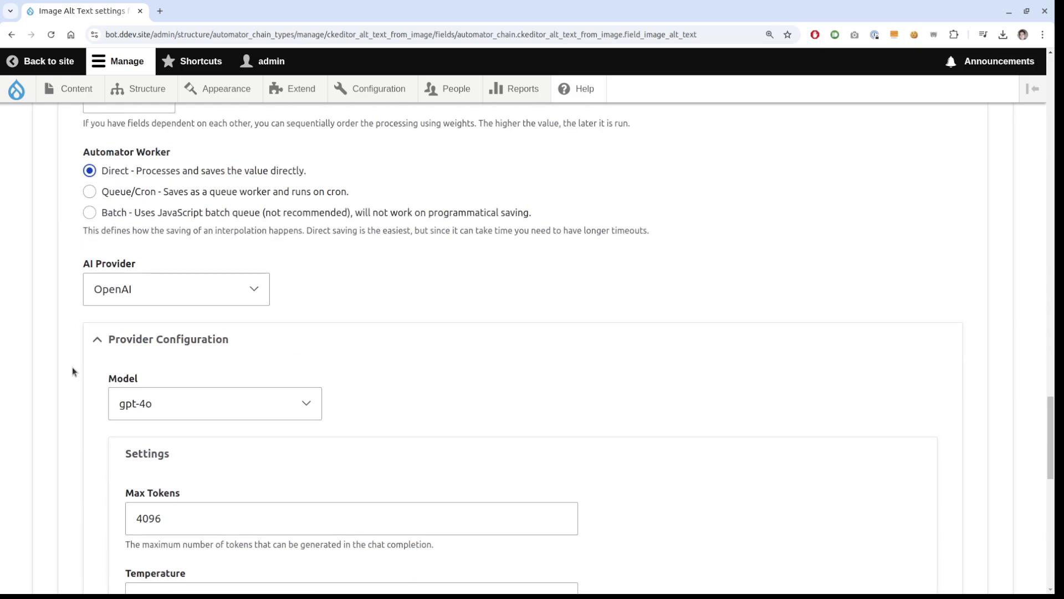
scroll(72, 367, down, 11)
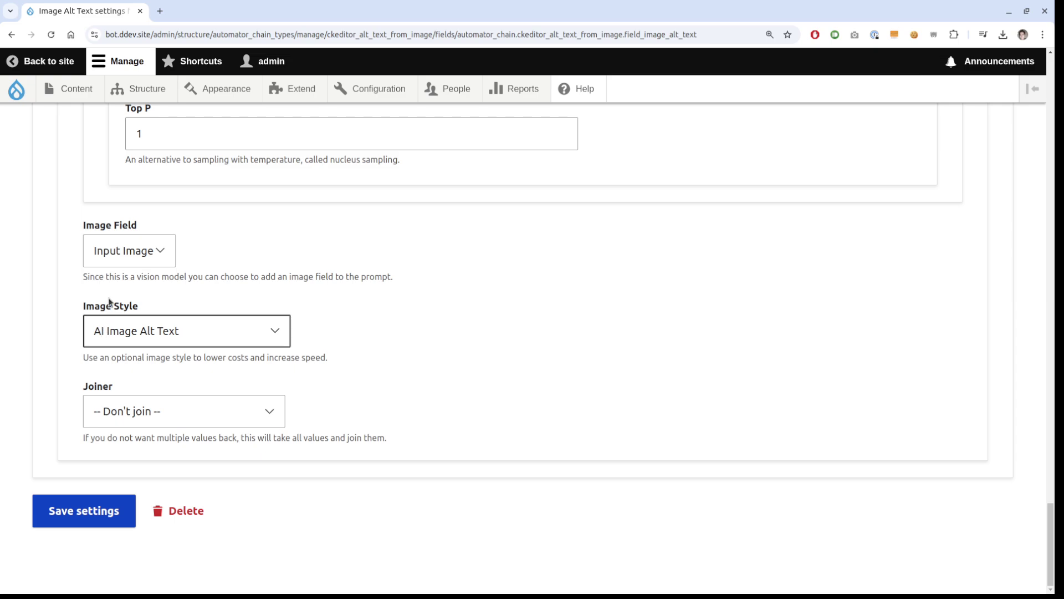
Inspect the choices offered for the automator's Image Field and Image Style, keeping Input Image and AI Image Alt Text.
click(121, 251)
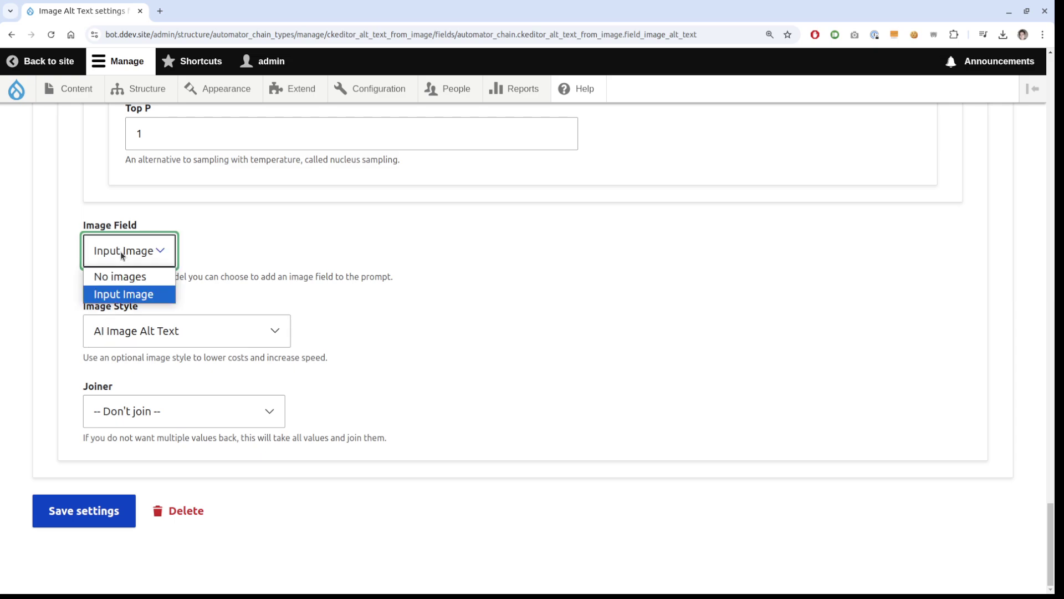
click(121, 251)
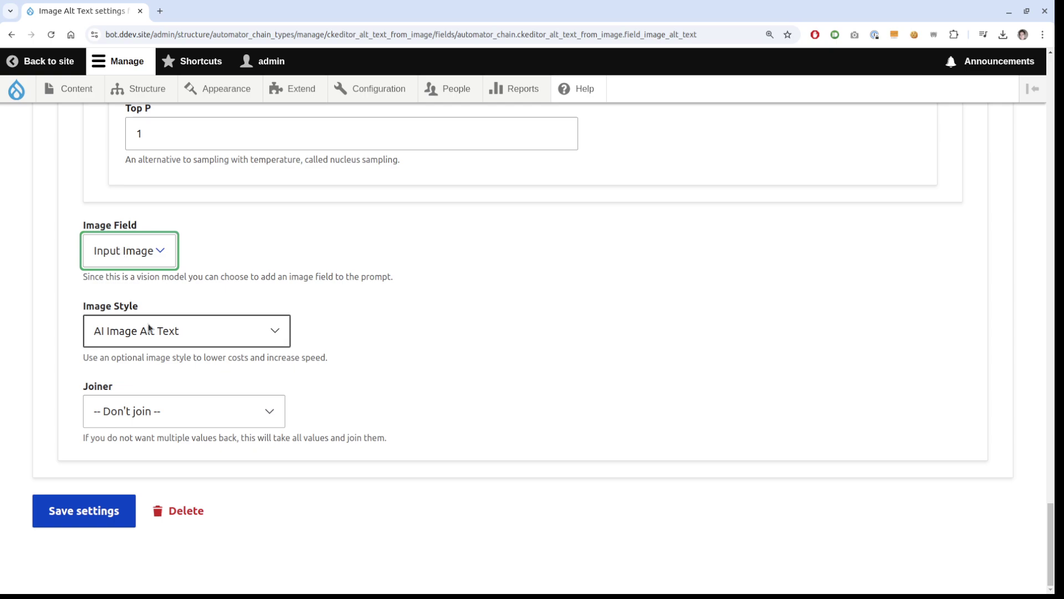
click(229, 341)
click(229, 341)
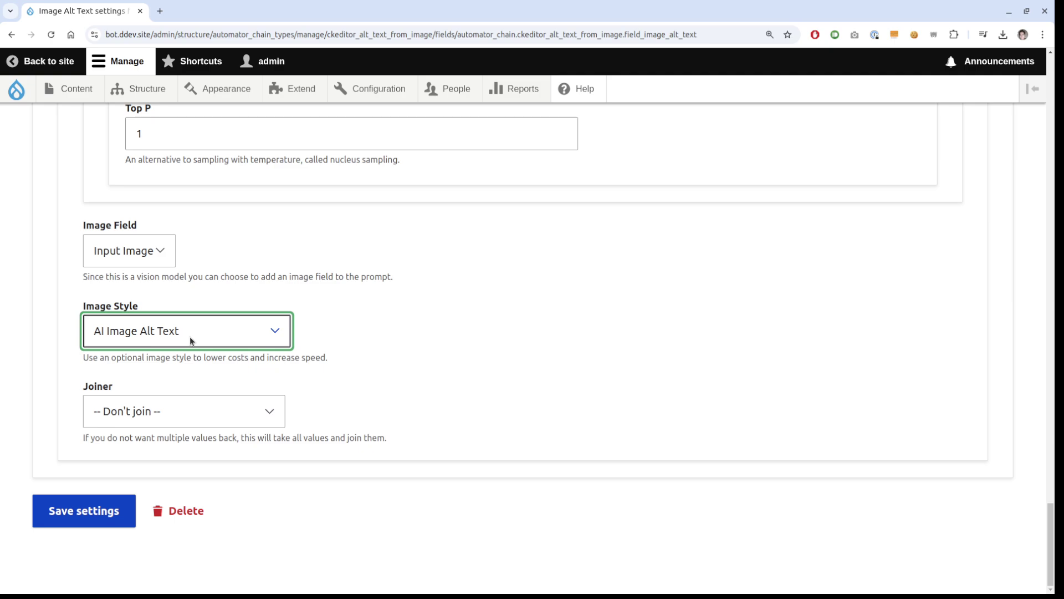
key(Tab)
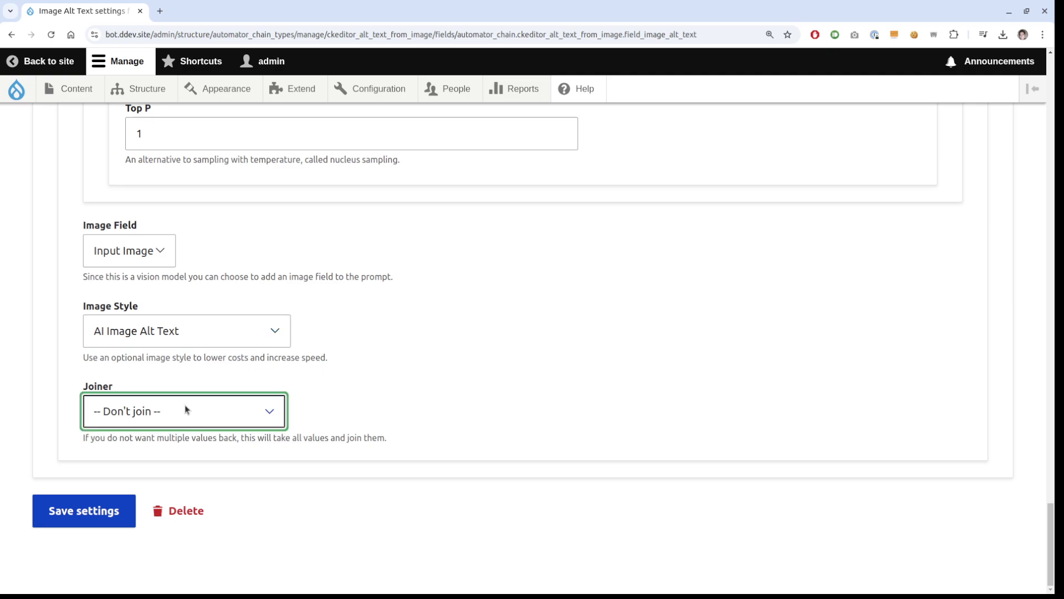
Check the automator's Joiner option, keeping Don't join, and return to the chain type's field list.
key(Return)
click(870, 496)
scroll(671, 357, down, 3)
key(alt+Left)
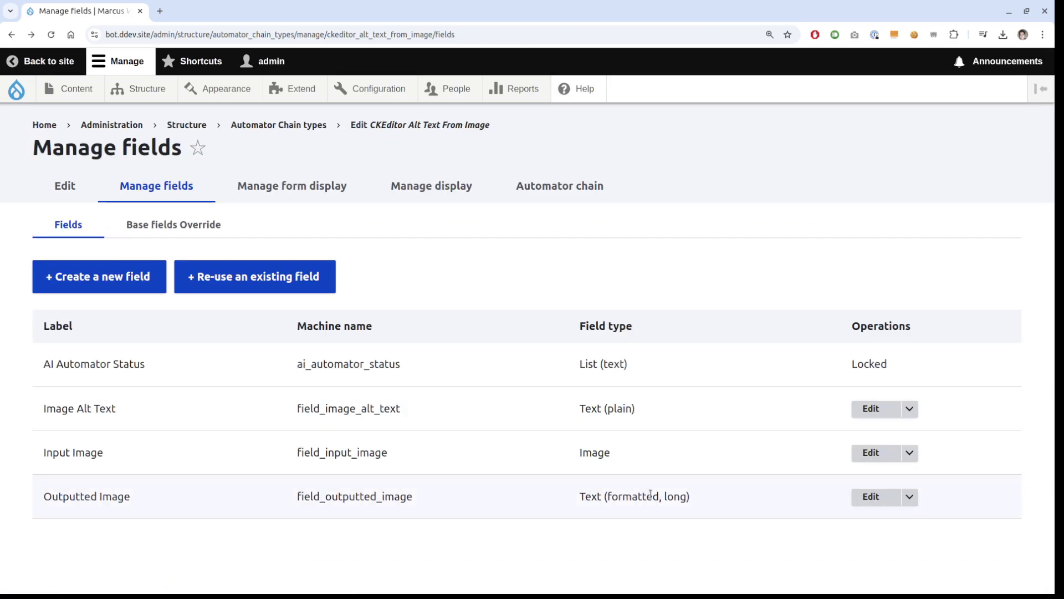
Open the Outputted Image field's settings and review its allowed text formats, AI Automator type and input mode.
click(897, 496)
scroll(467, 297, down, 3)
scroll(467, 297, down, 10)
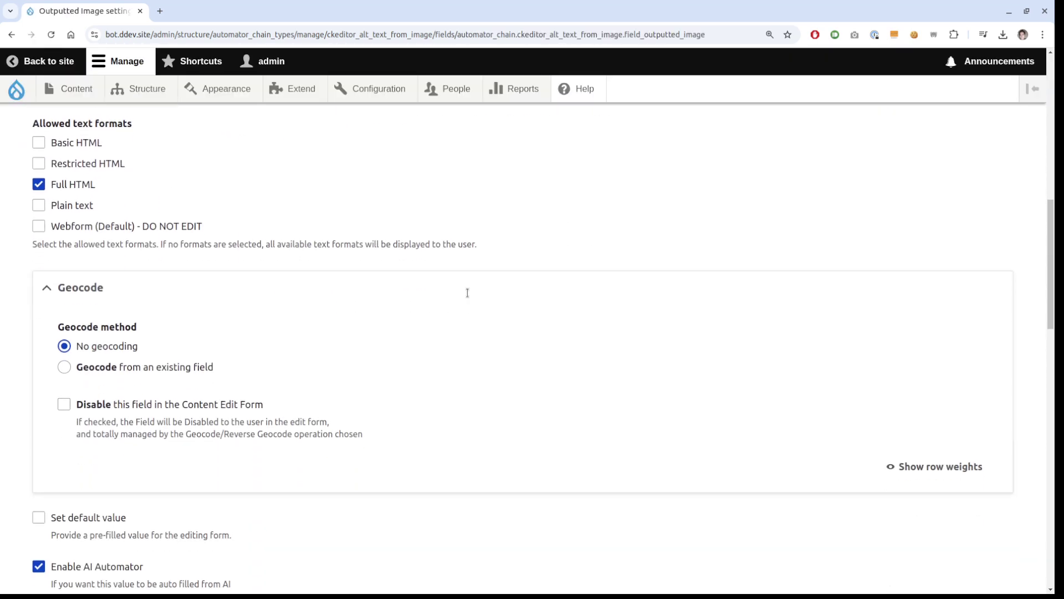
scroll(467, 293, down, 3)
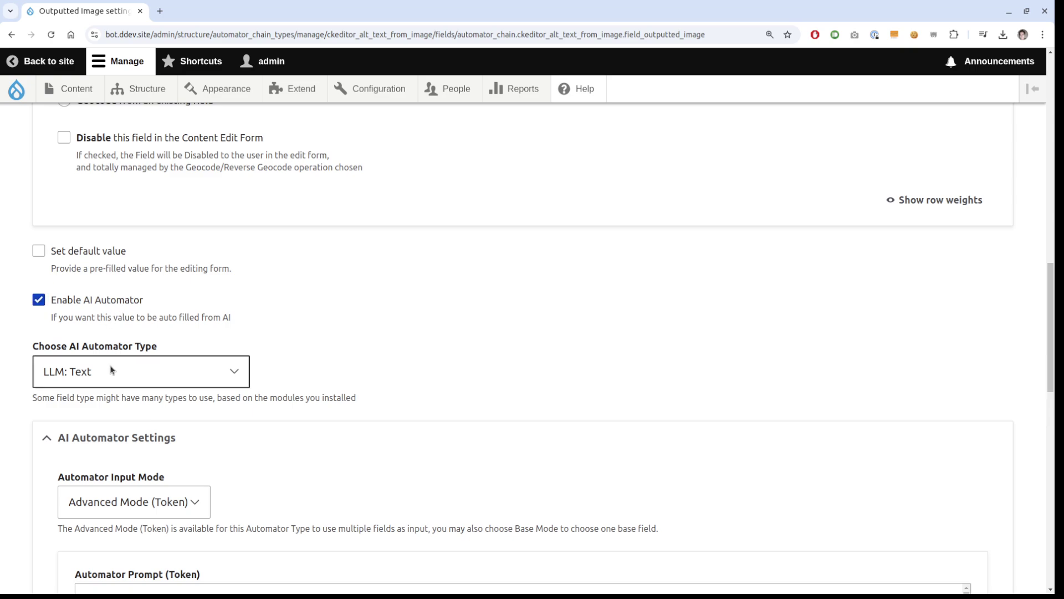
scroll(310, 283, down, 6)
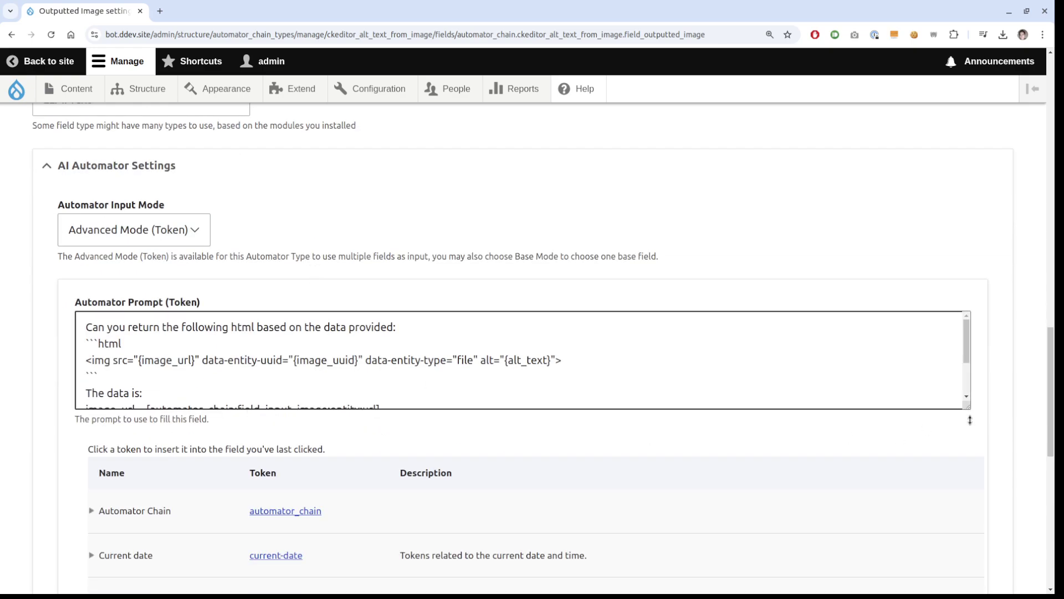
Enlarge the Automator Prompt box and highlight the img tag template and its {alt_text}, {image_uuid} and {image_url} placeholders.
drag(967, 406, 984, 498)
drag(85, 360, 595, 362)
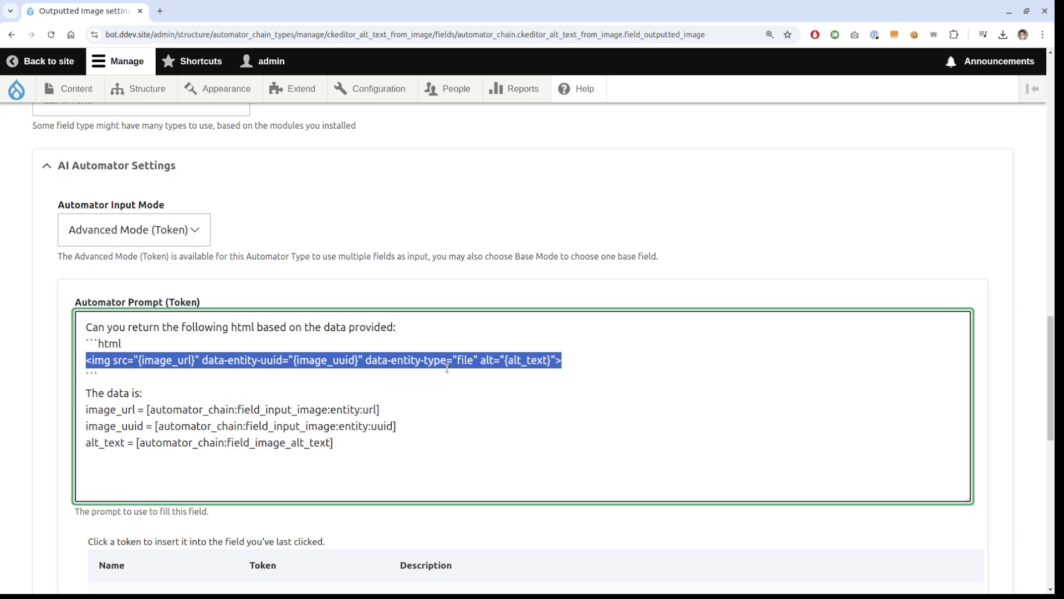
click(597, 373)
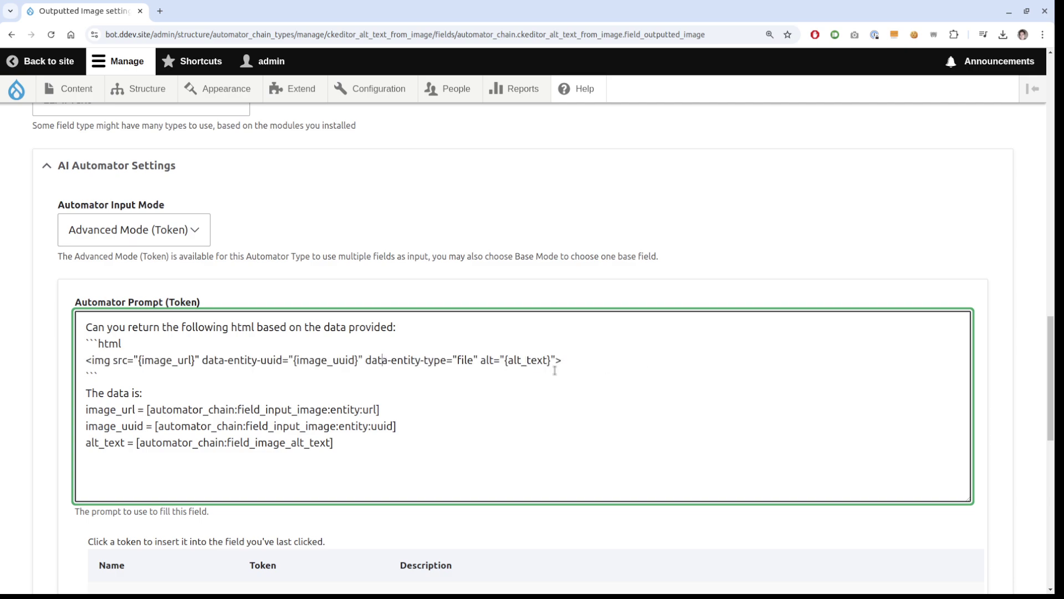
drag(504, 361, 551, 361)
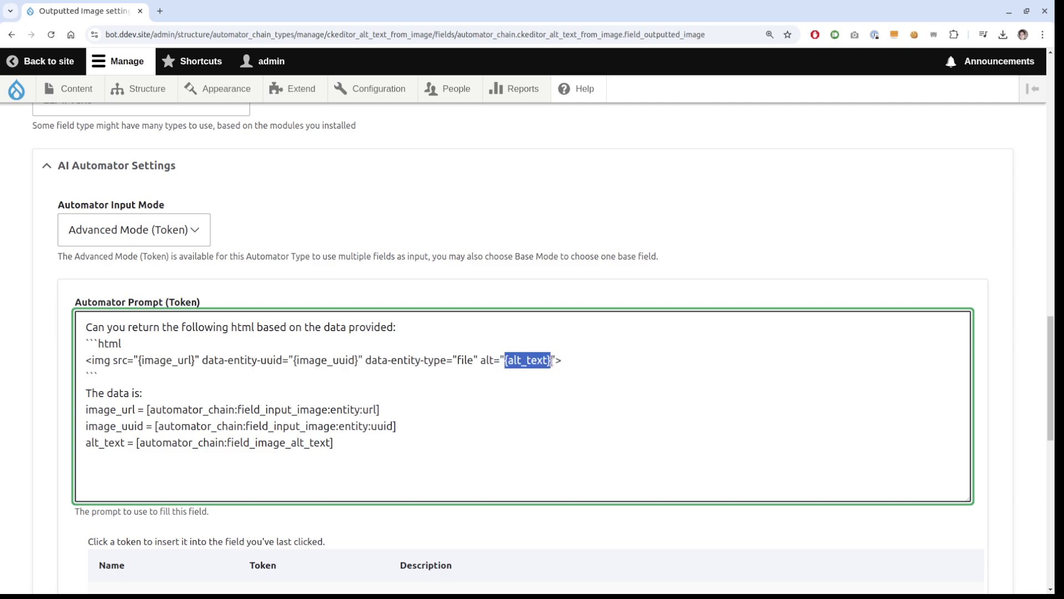
click(267, 361)
drag(267, 361, 223, 361)
drag(118, 361, 154, 361)
Expand the Outputted Image automator's advanced settings, review its weight, worker and AI provider, and return to the field list.
scroll(45, 430, down, 15)
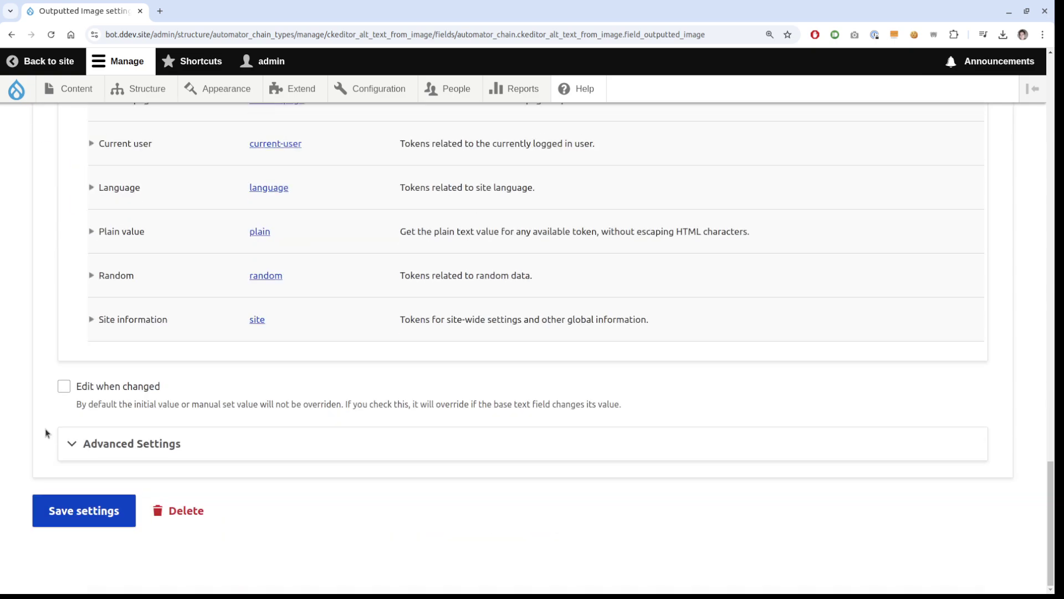
click(117, 480)
scroll(189, 428, down, 4)
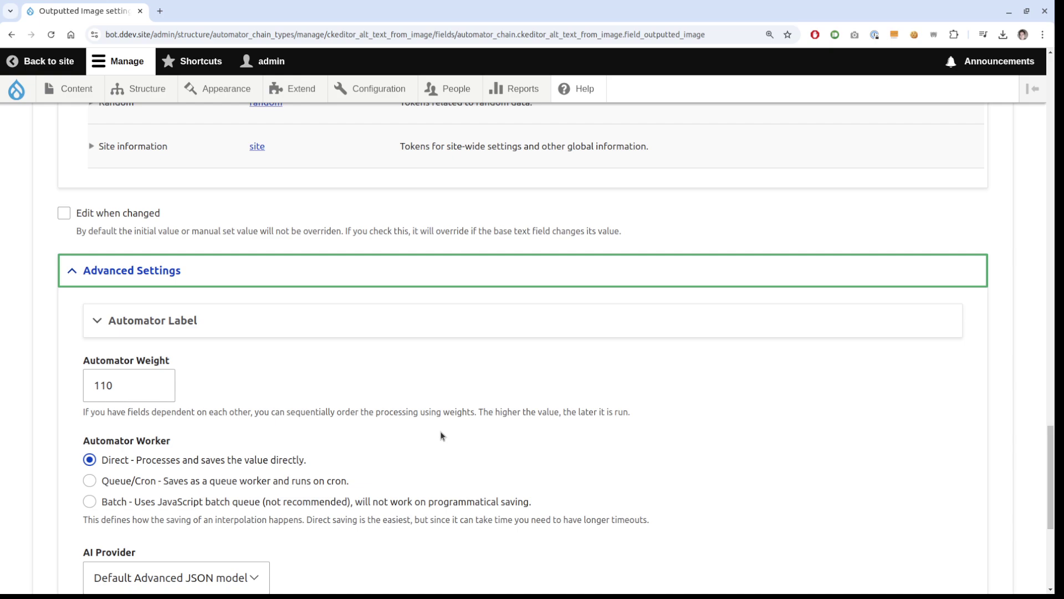
scroll(441, 436, down, 3)
key(Return)
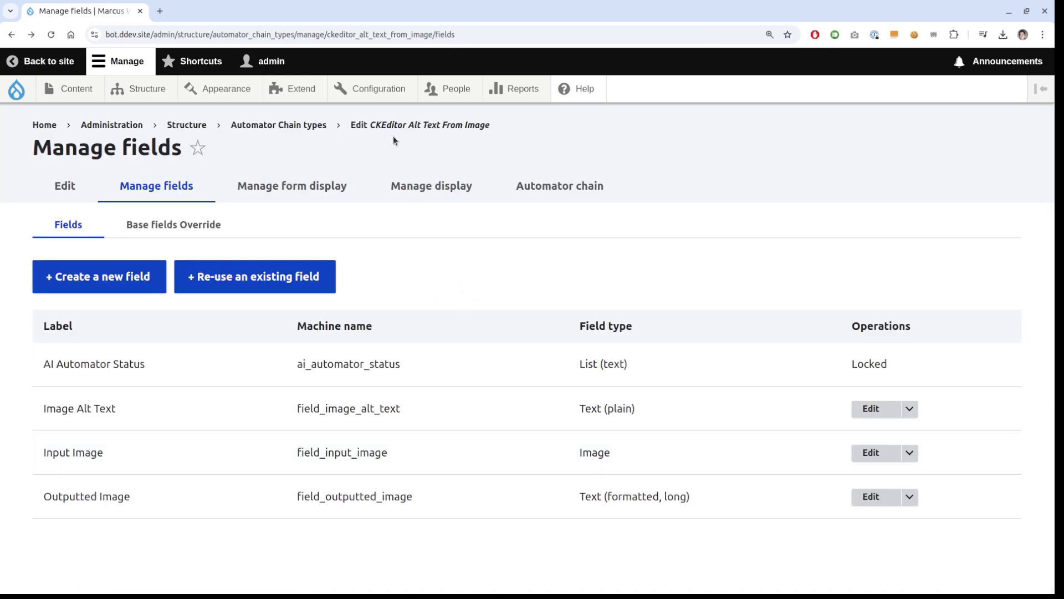
Open the Full HTML text format's configuration and locate its AI feature settings for CKEditor.
mouse_move(387, 90)
mouse_move(411, 178)
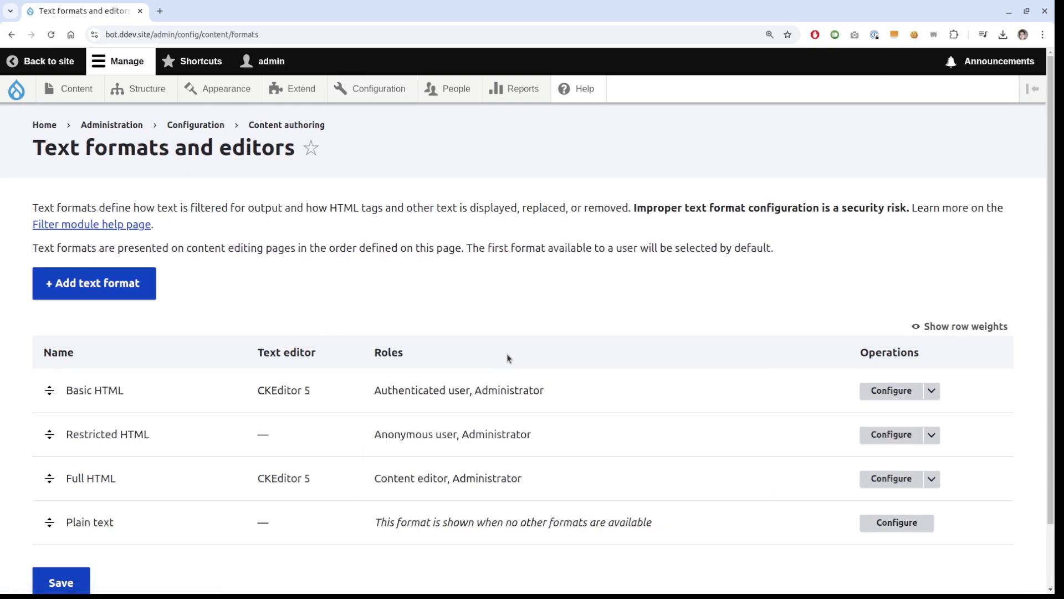
click(882, 483)
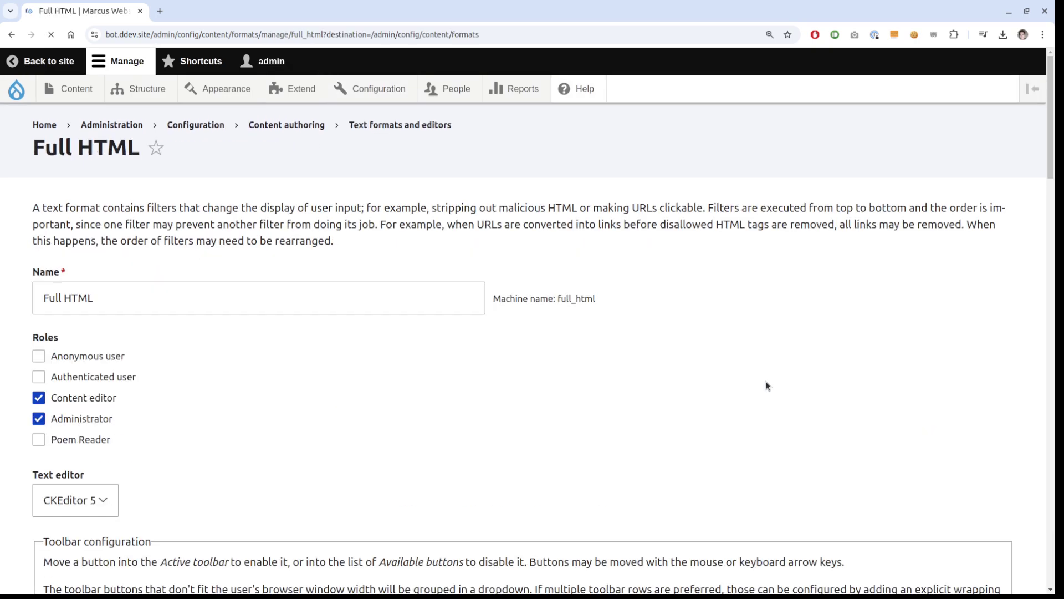
scroll(383, 341, down, 6)
scroll(349, 331, down, 10)
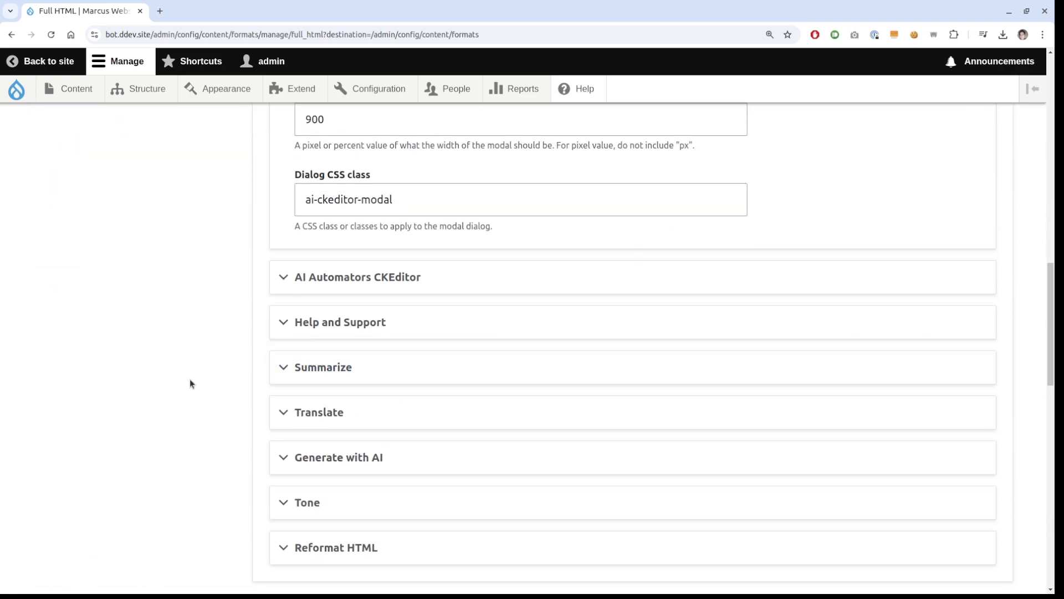
scroll(190, 378, down, 1)
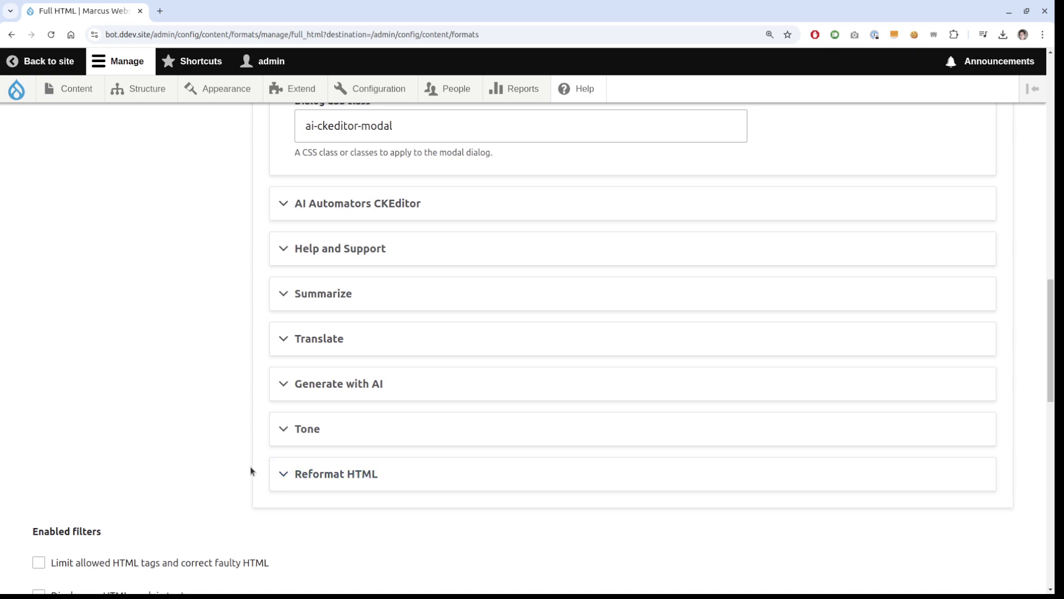
scroll(239, 454, up, 1)
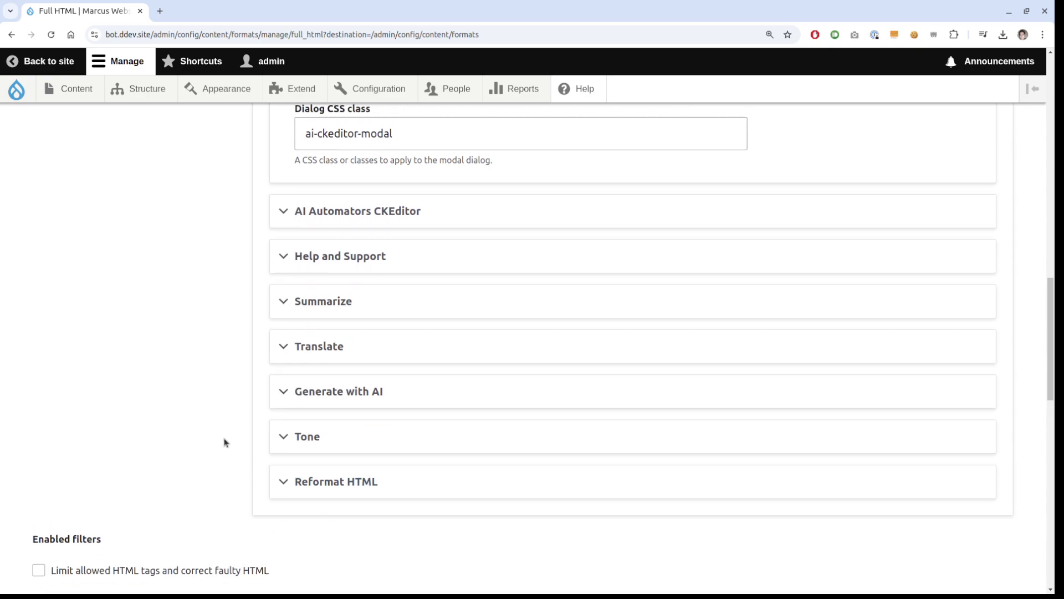
Expand the AI Automators CKEditor section and review the automator workflows available to the editor.
click(323, 221)
scroll(149, 364, down, 2)
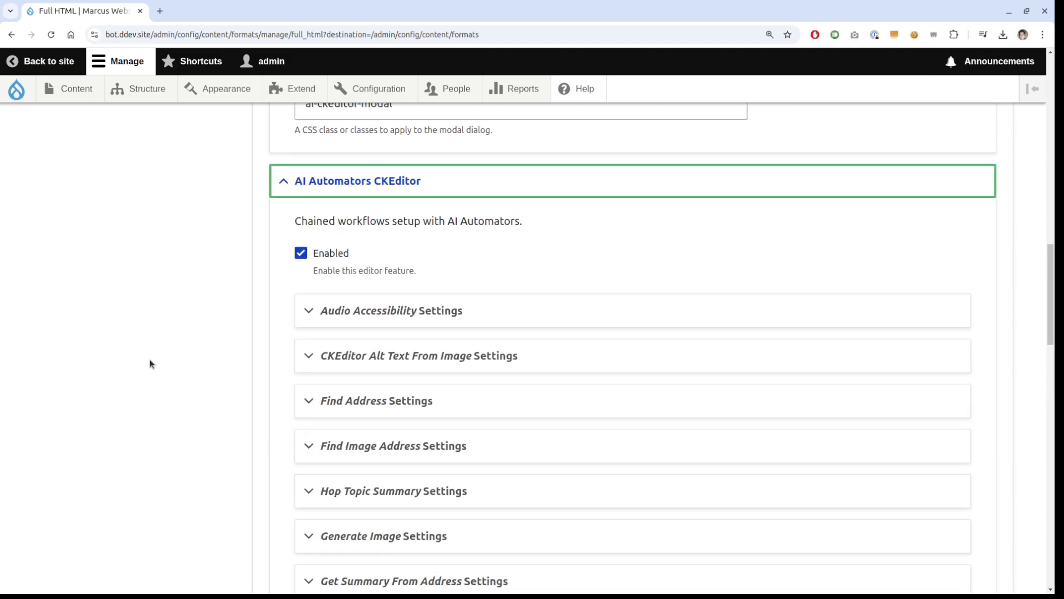
scroll(418, 475, down, 1)
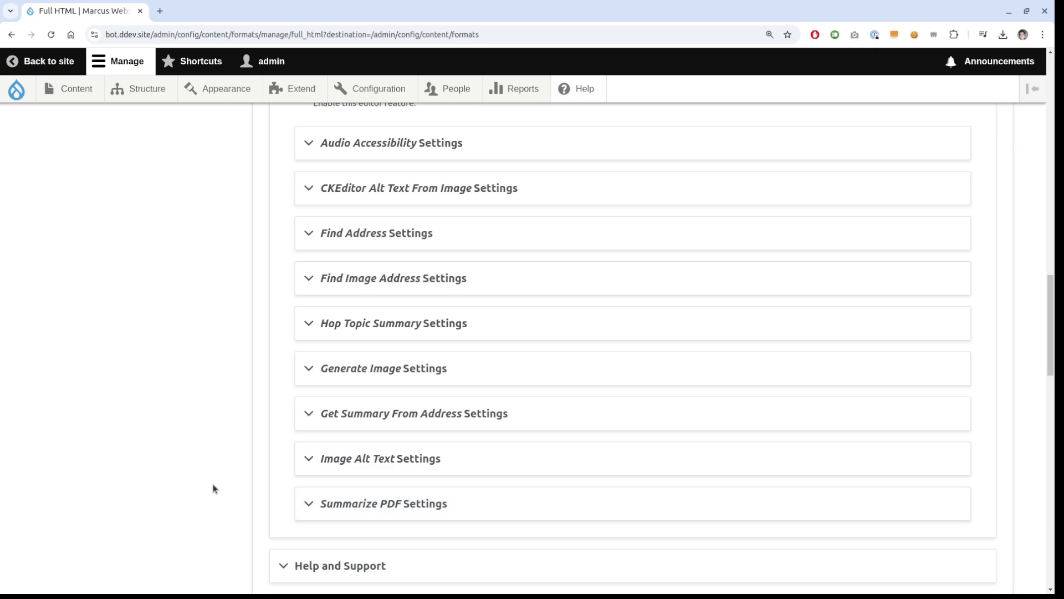
scroll(210, 482, up, 1)
scroll(211, 484, down, 1)
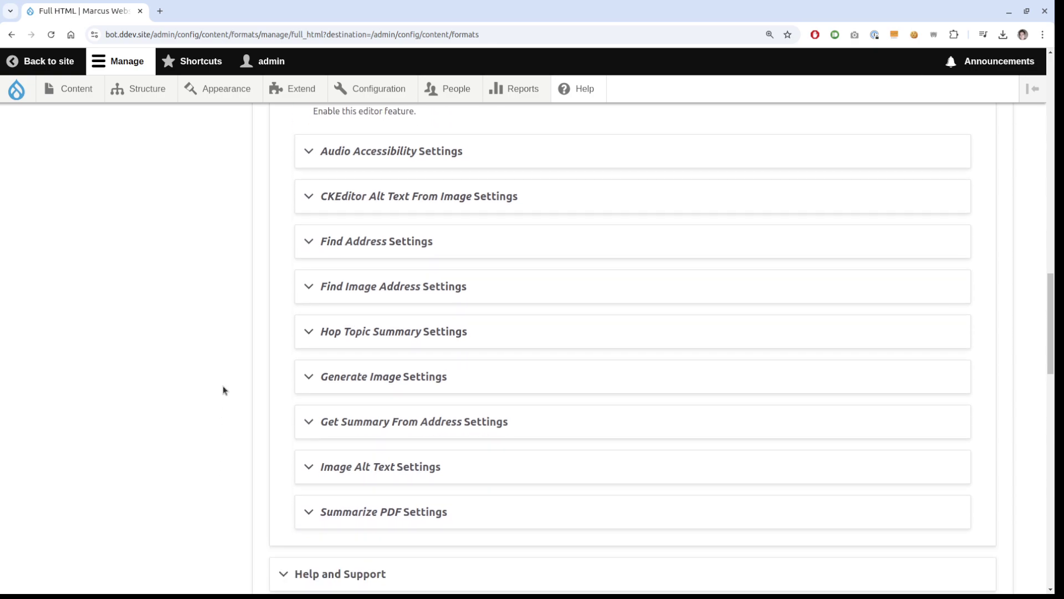
Expand the CKEditor Alt Text From Image settings and review its enable option, inputs, selection requirement, write mode and output.
click(364, 203)
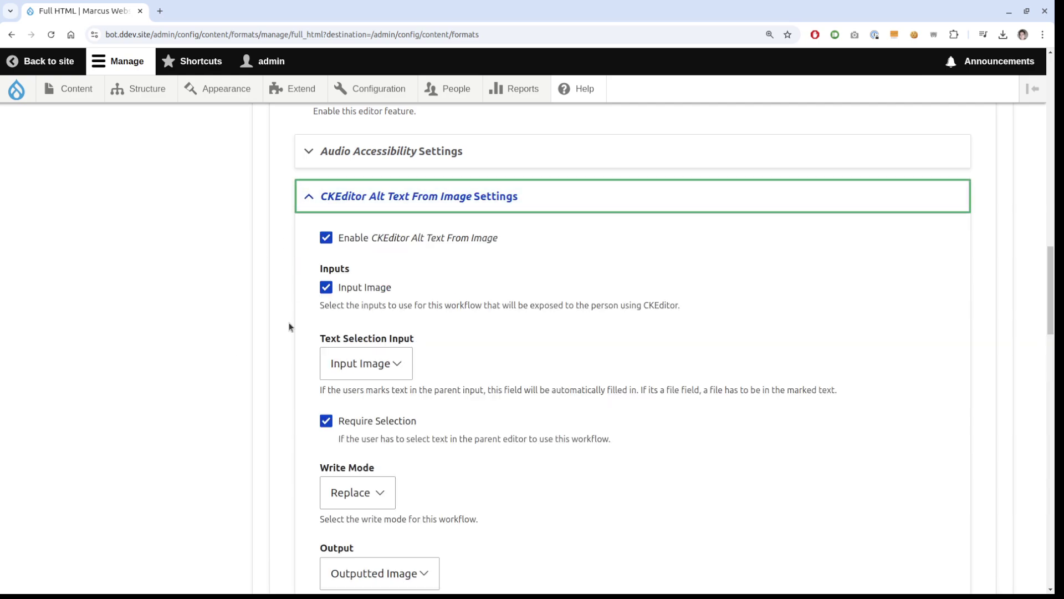
scroll(285, 358, down, 1)
scroll(285, 359, down, 1)
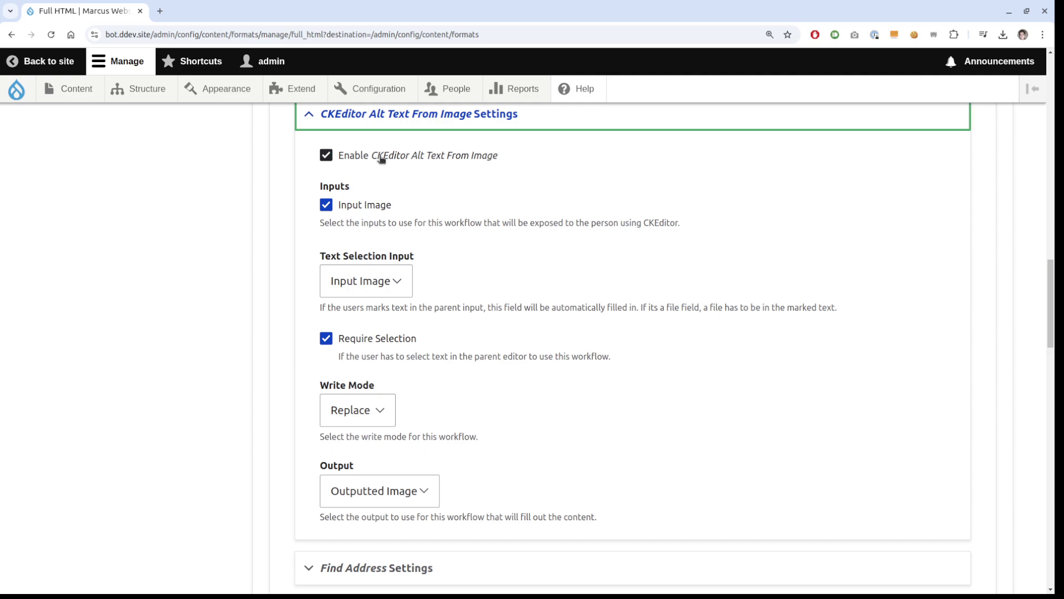
scroll(324, 272, up, 5)
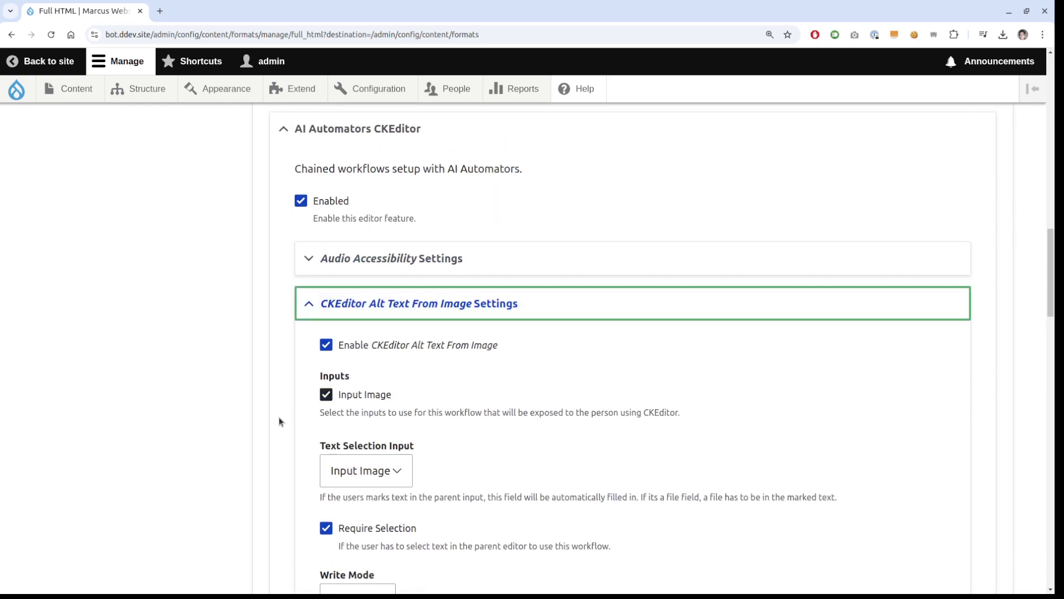
scroll(226, 340, up, 5)
scroll(373, 337, down, 3)
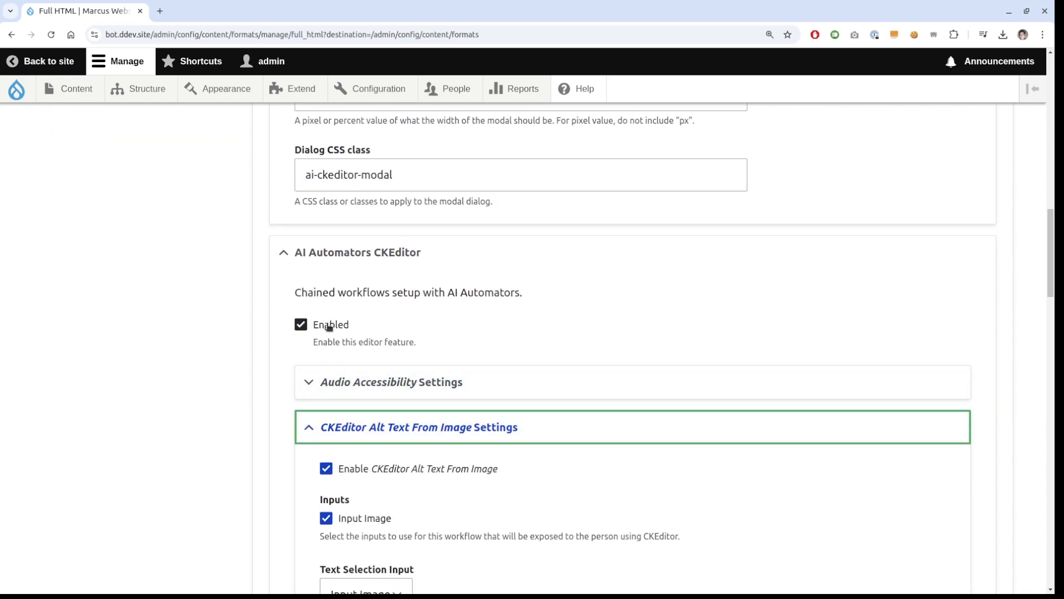
scroll(283, 391, down, 7)
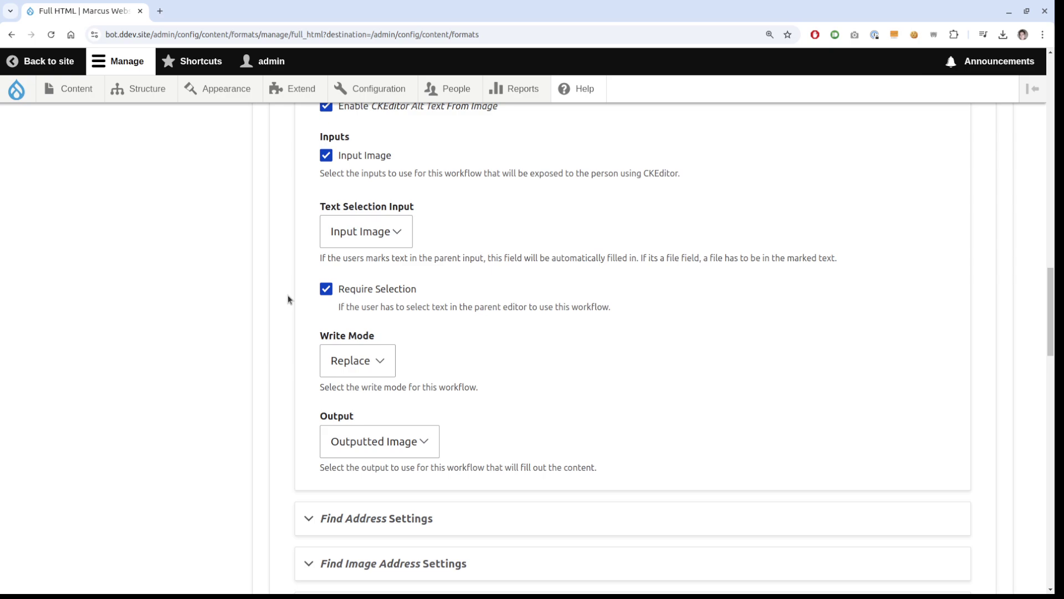
scroll(288, 300, up, 1)
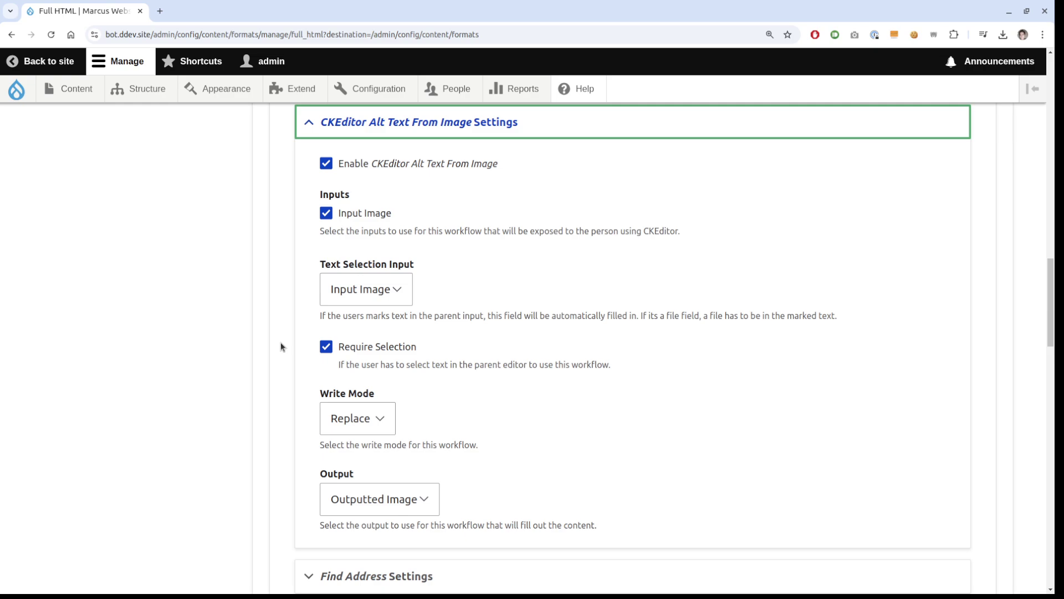
Highlight part of the Text Selection Input's help text and review the Require Selection option.
drag(417, 315, 646, 315)
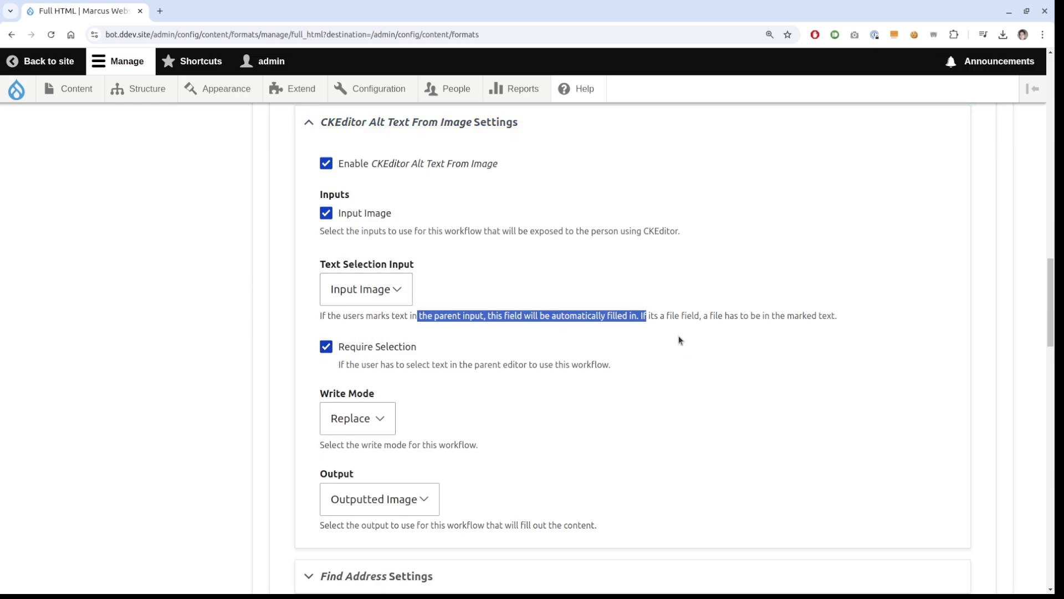
click(539, 314)
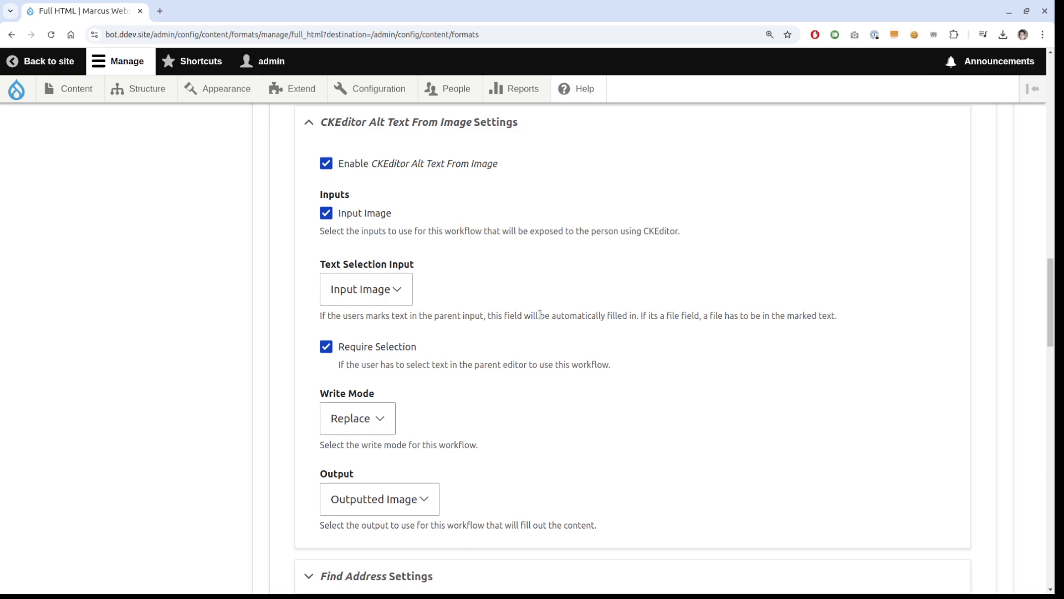
scroll(257, 387, down, 2)
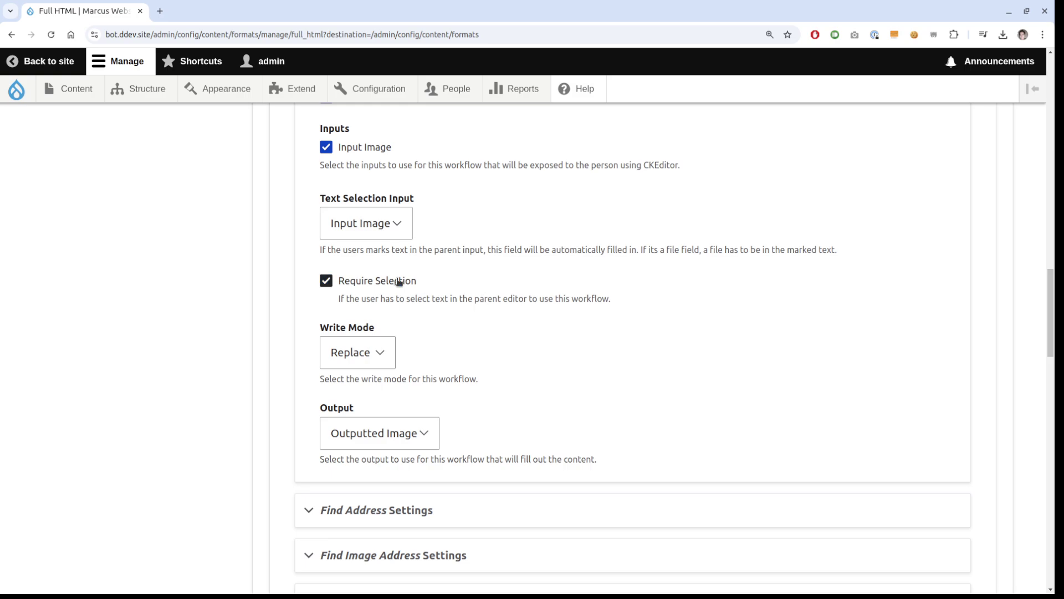
scroll(136, 335, down, 2)
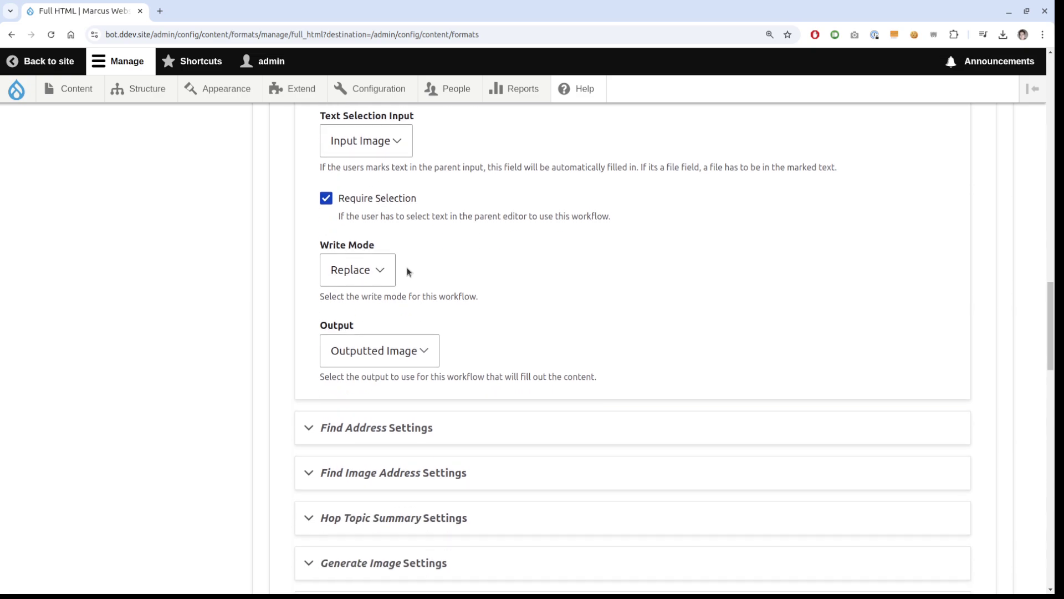
Inspect the choices offered for Write Mode and Output, keeping Replace and Outputted Image.
click(381, 279)
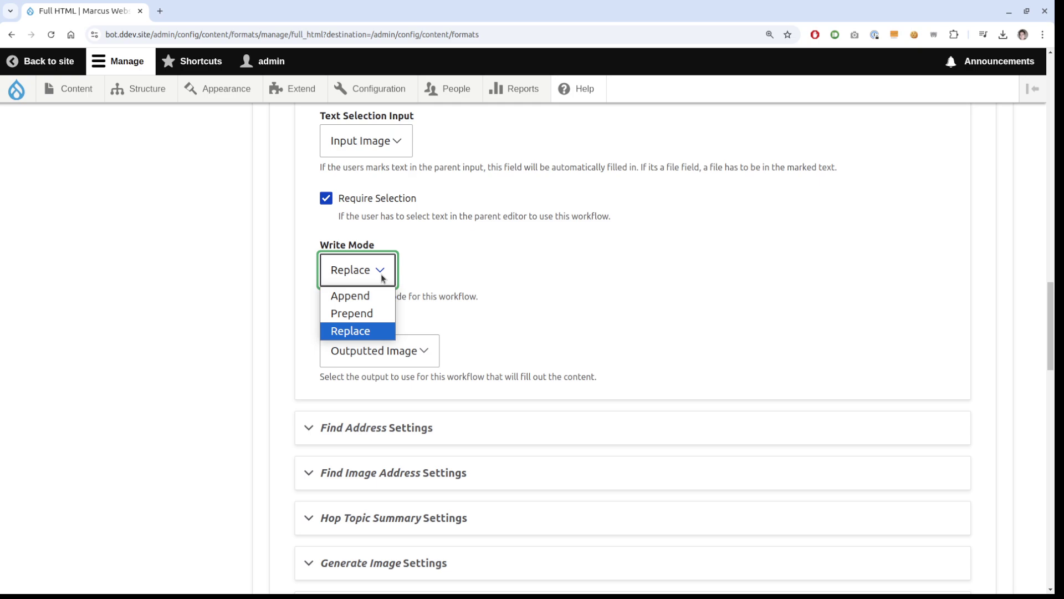
click(308, 285)
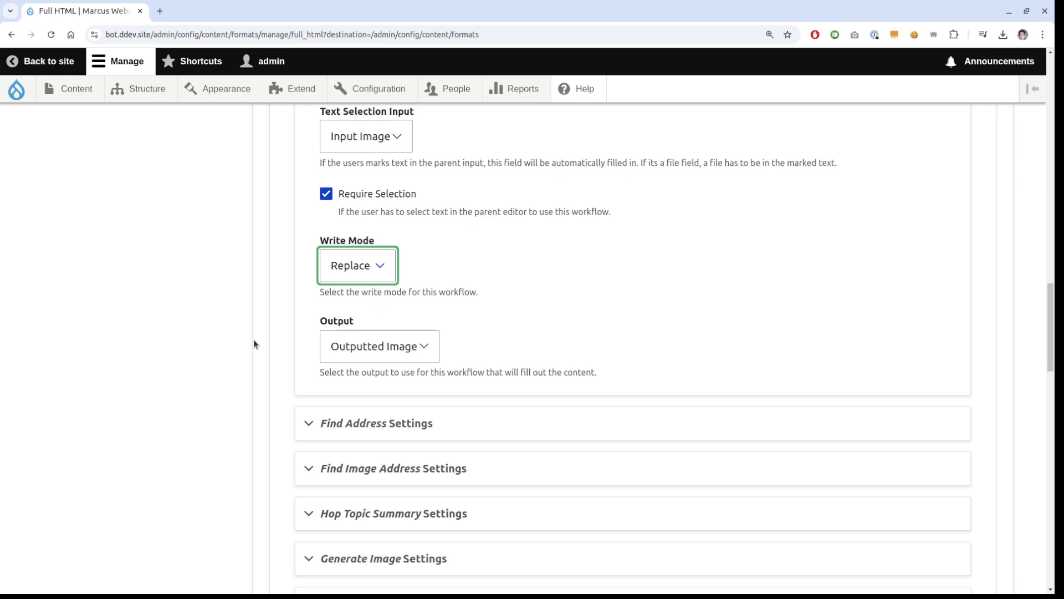
scroll(254, 344, down, 1)
click(355, 310)
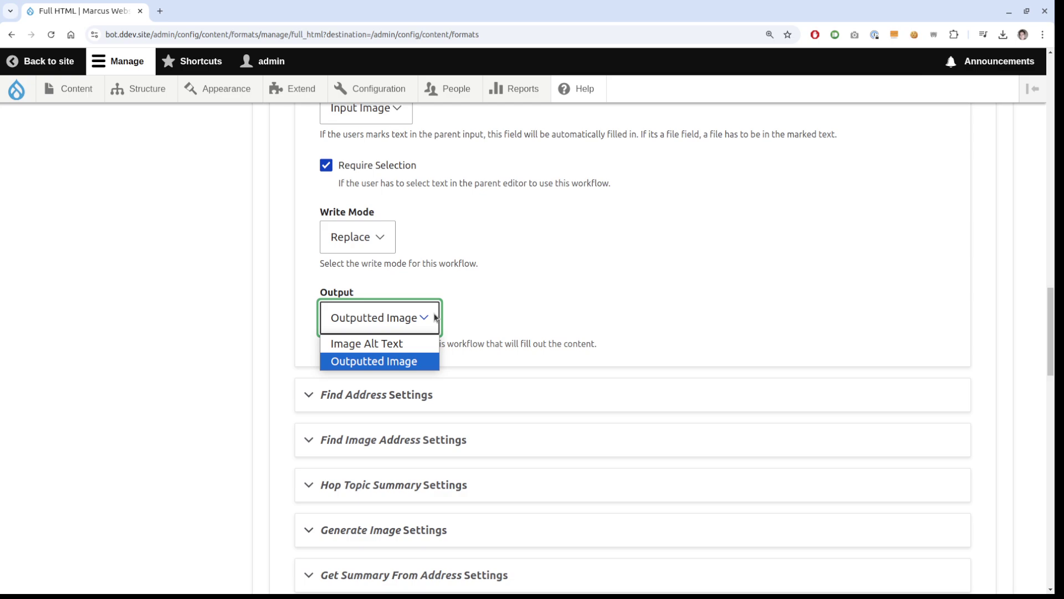
click(435, 317)
click(183, 338)
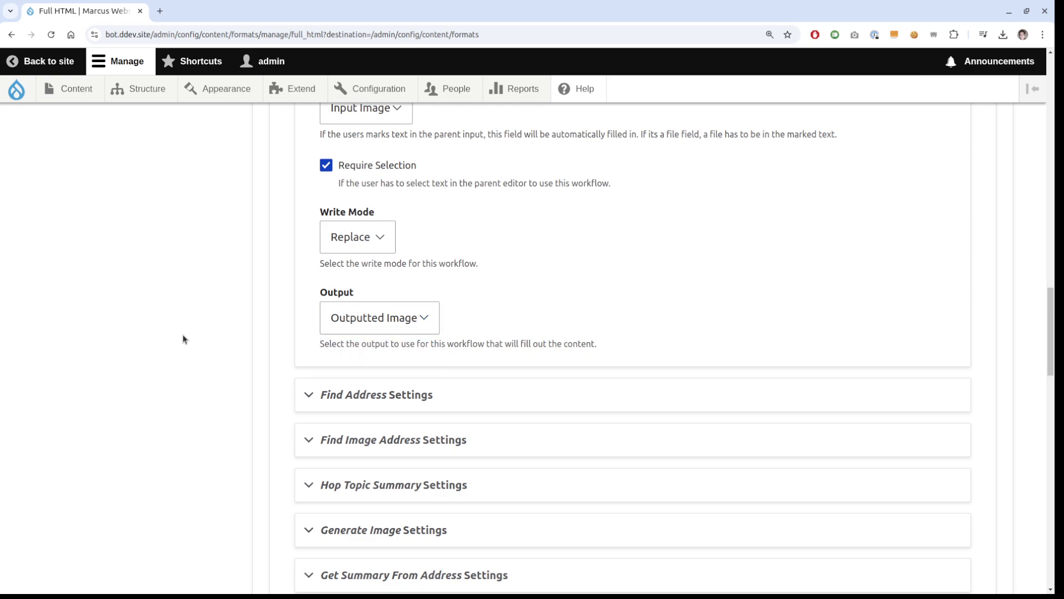
Open the Automator Chain Types list from the AI configuration and look over the available chains.
scroll(183, 337, up, 3)
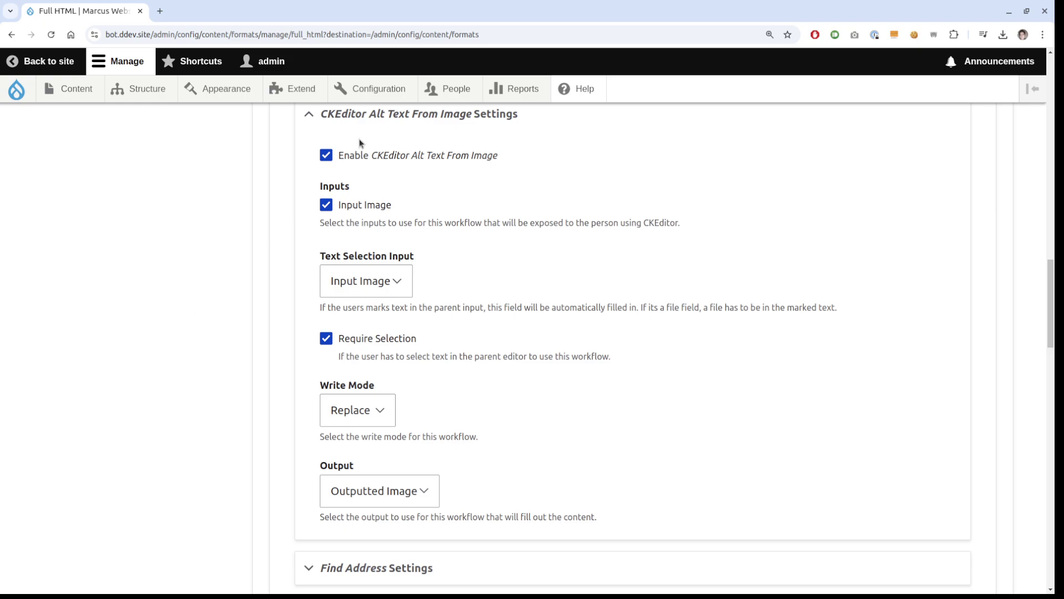
mouse_move(379, 94)
mouse_move(449, 335)
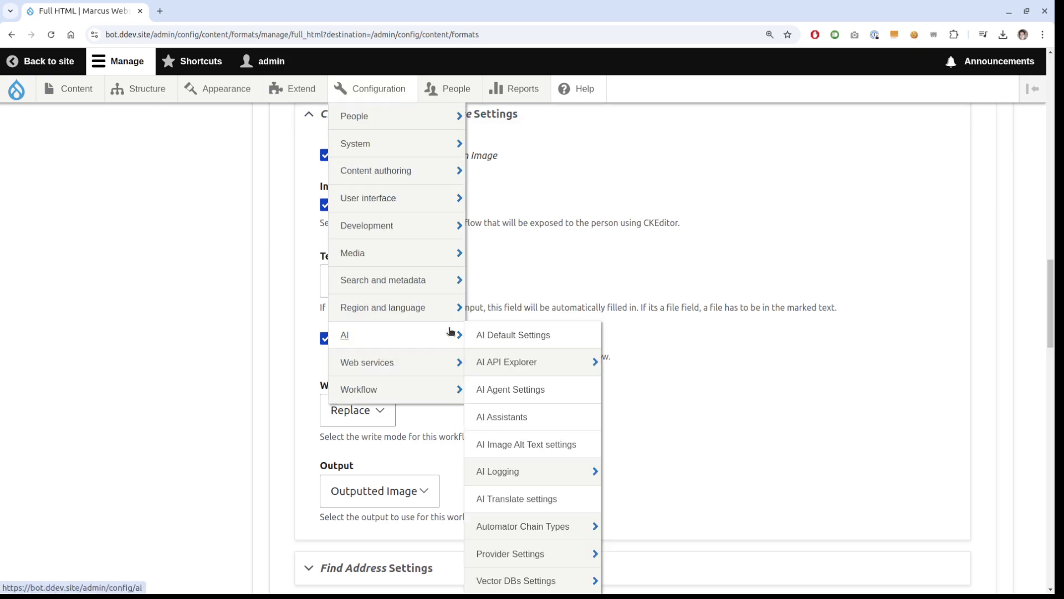
mouse_move(524, 363)
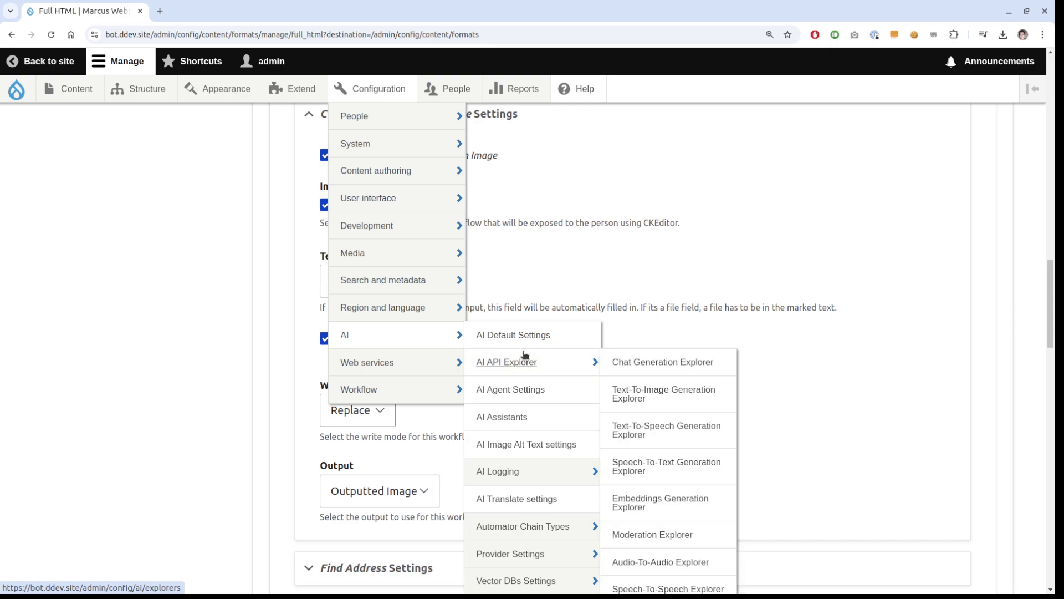
click(546, 524)
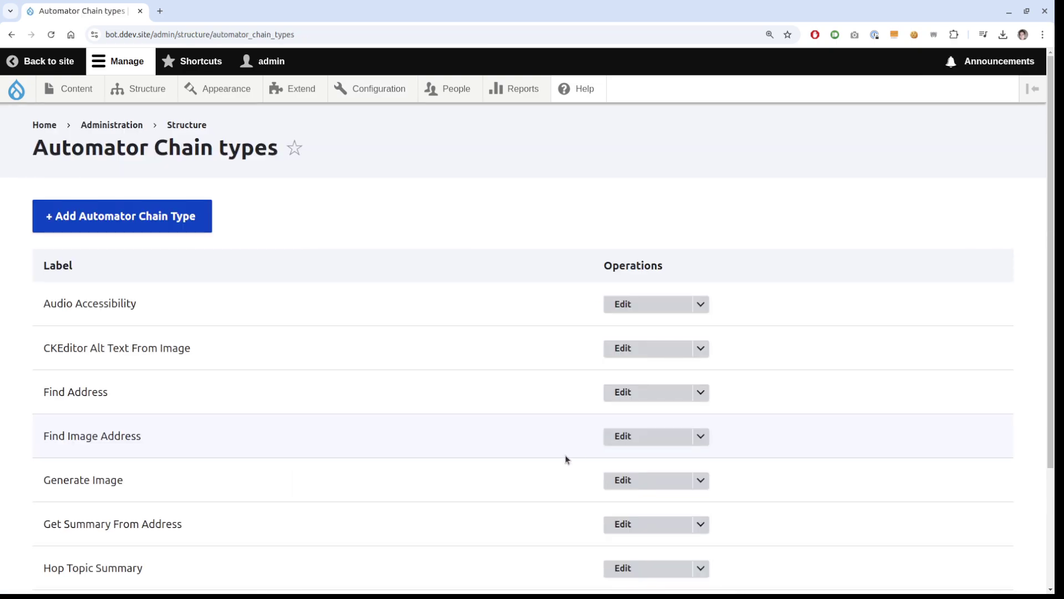
scroll(564, 455, down, 1)
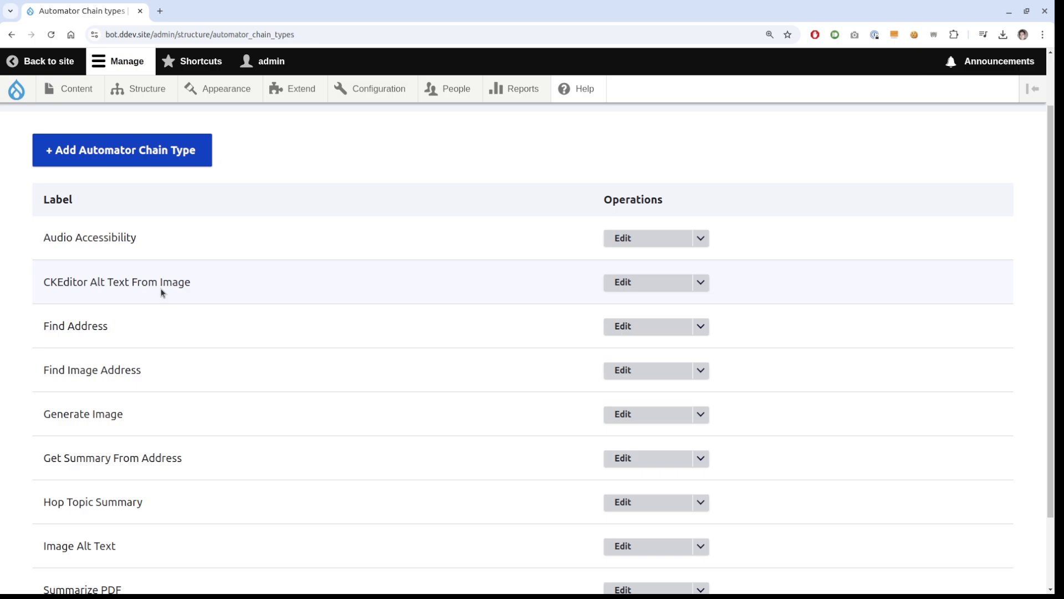
Open the Find Image Address chain type and review its list of fields.
scroll(161, 300, down, 2)
click(668, 289)
click(205, 179)
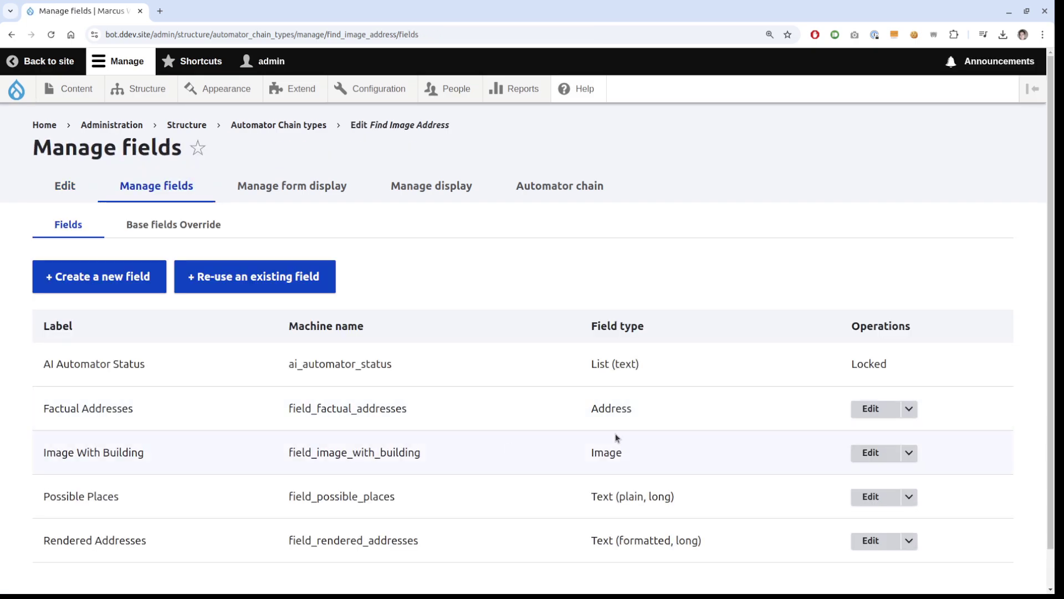
scroll(616, 438, down, 1)
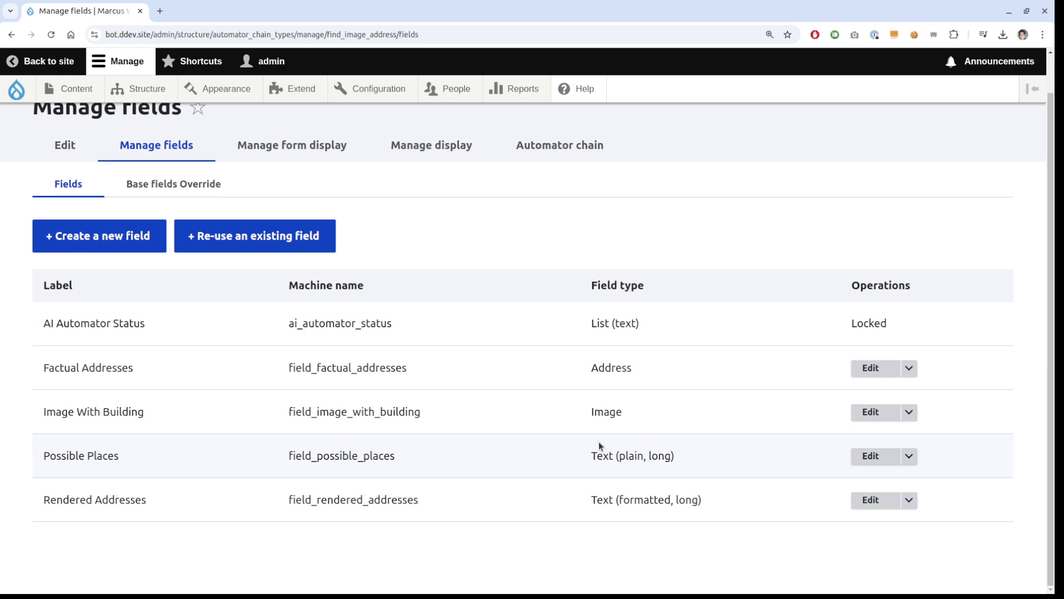
Look through the Image With Building field's settings and return to the field list.
click(871, 412)
scroll(361, 419, down, 10)
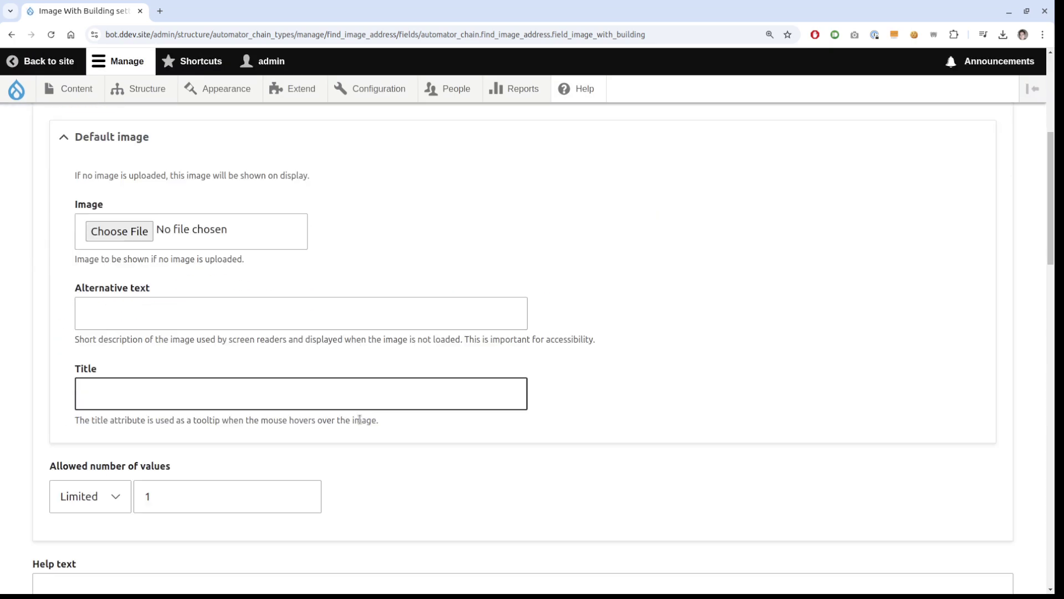
scroll(359, 420, down, 4)
key(alt+Left)
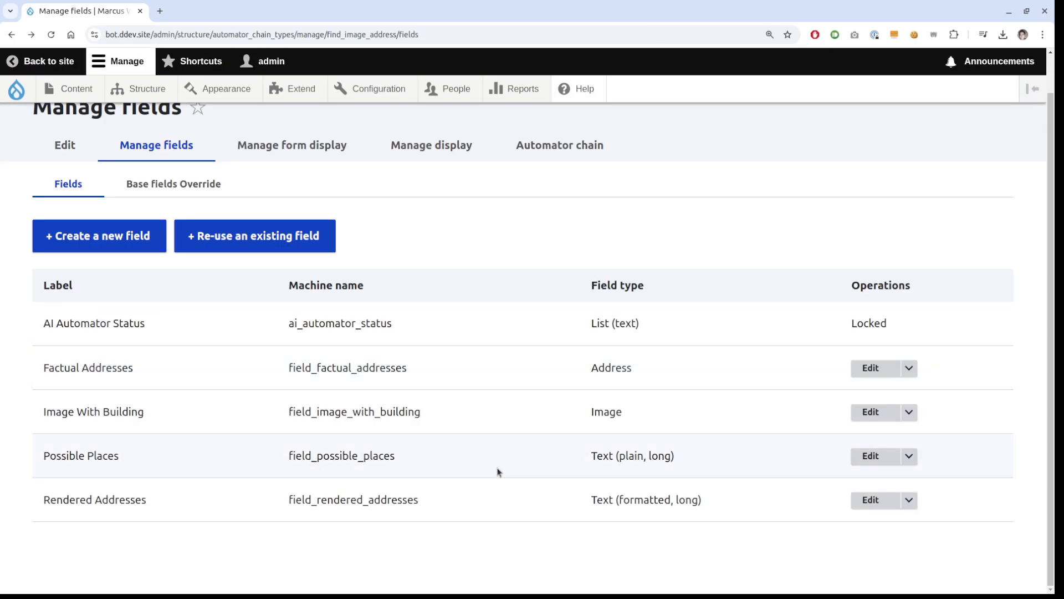
Glance at the Possible Places field's settings, view the Find Image Address automator chain order, and return to the field list.
click(871, 455)
scroll(425, 399, down, 4)
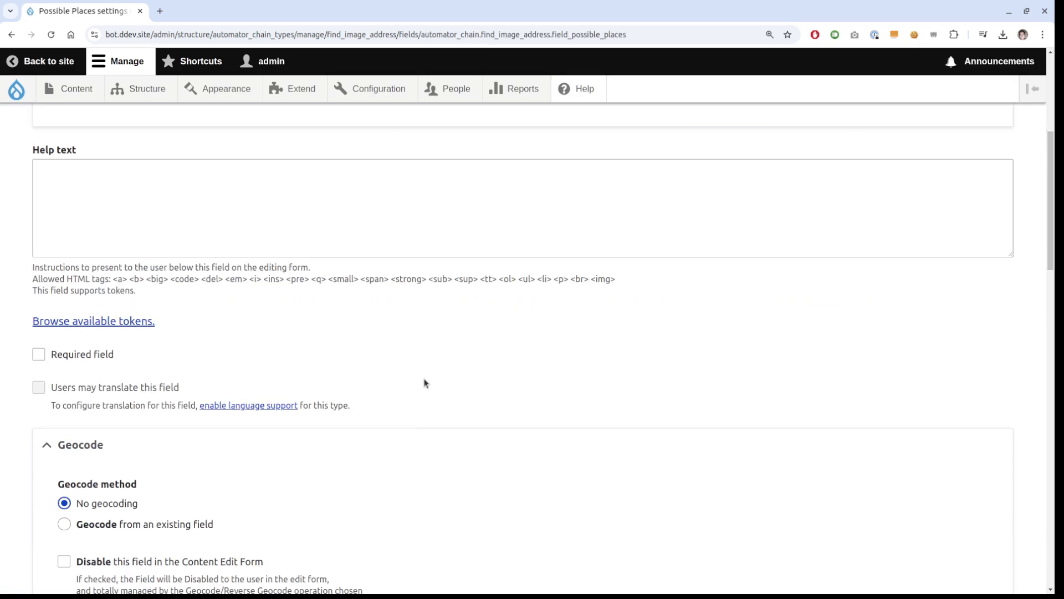
key(alt+Left)
click(563, 157)
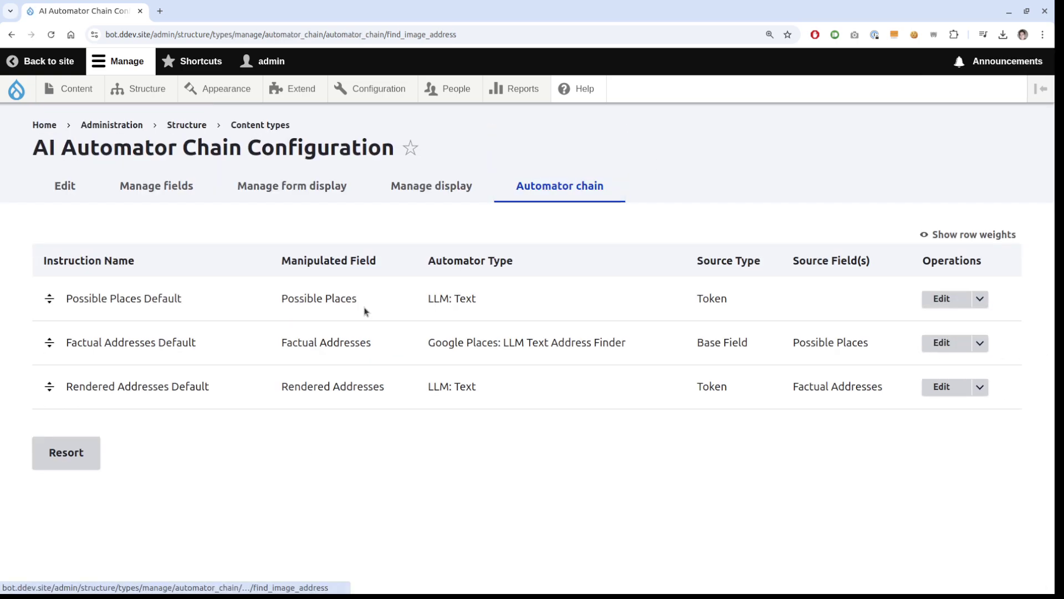
key(alt+Left)
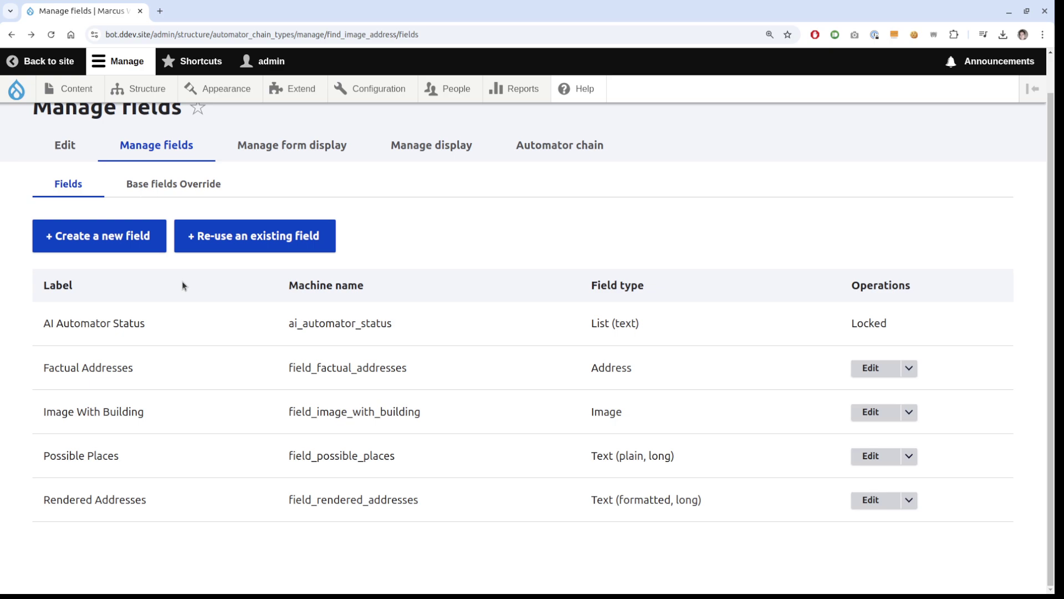
Review the Possible Places field's automator prompt, highlighting its landmark instruction, and return to the field list.
click(894, 461)
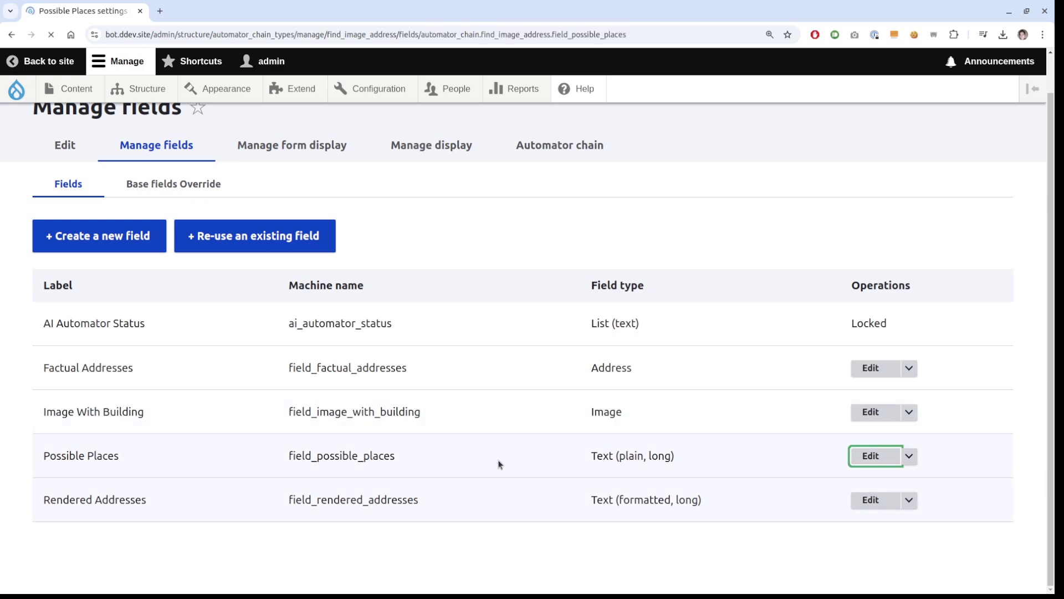
scroll(464, 438, down, 8)
scroll(463, 438, down, 10)
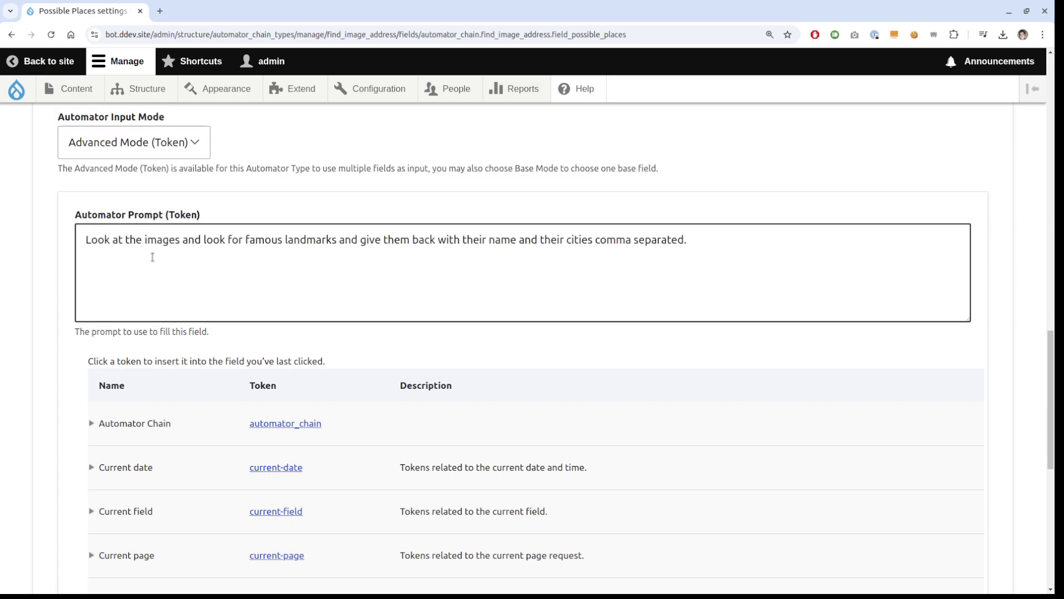
drag(162, 239, 457, 239)
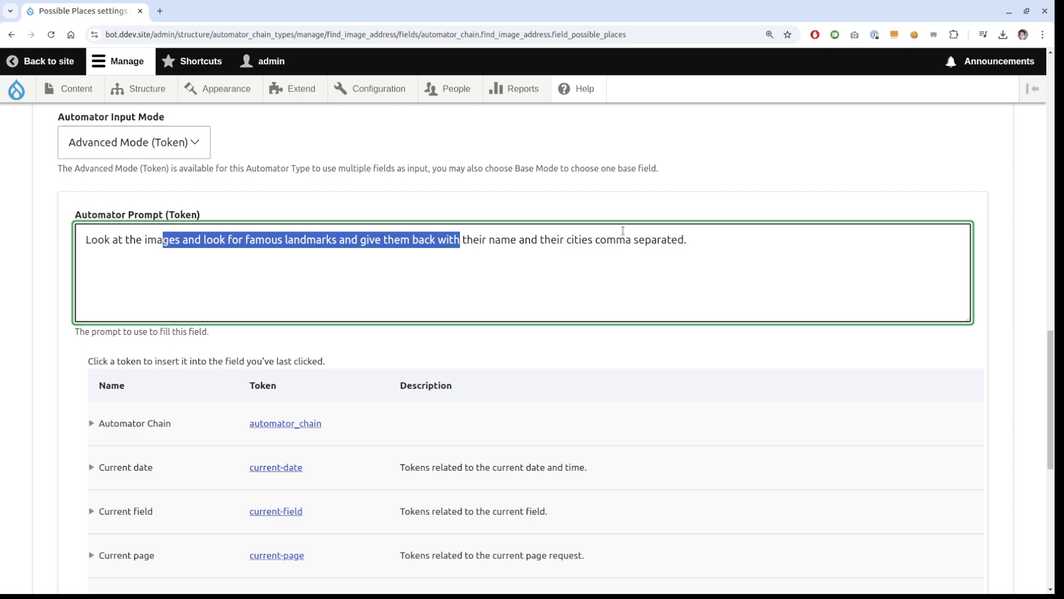
scroll(537, 372, down, 5)
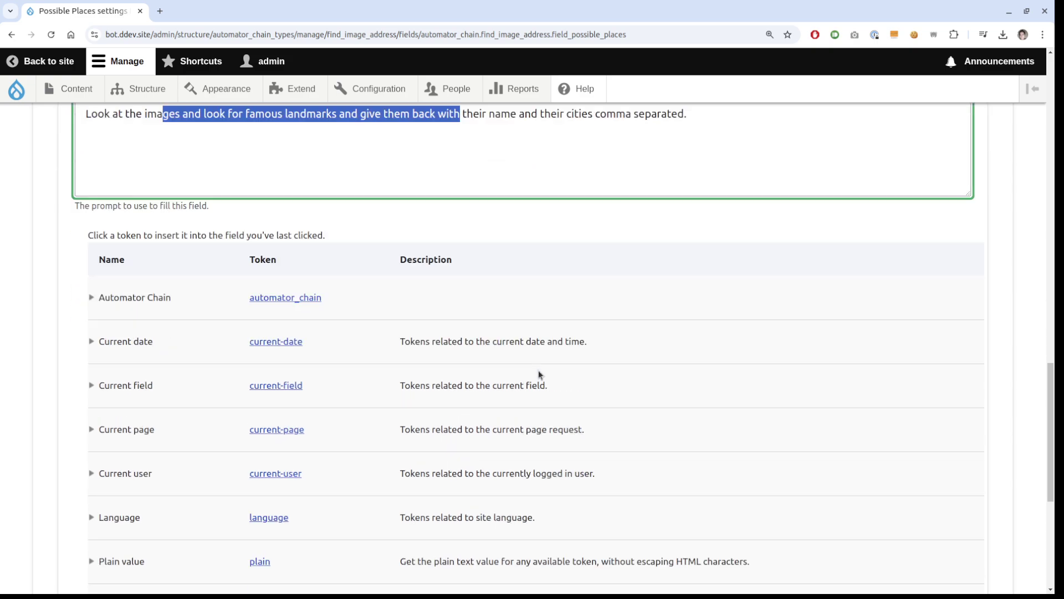
scroll(538, 375, up, 3)
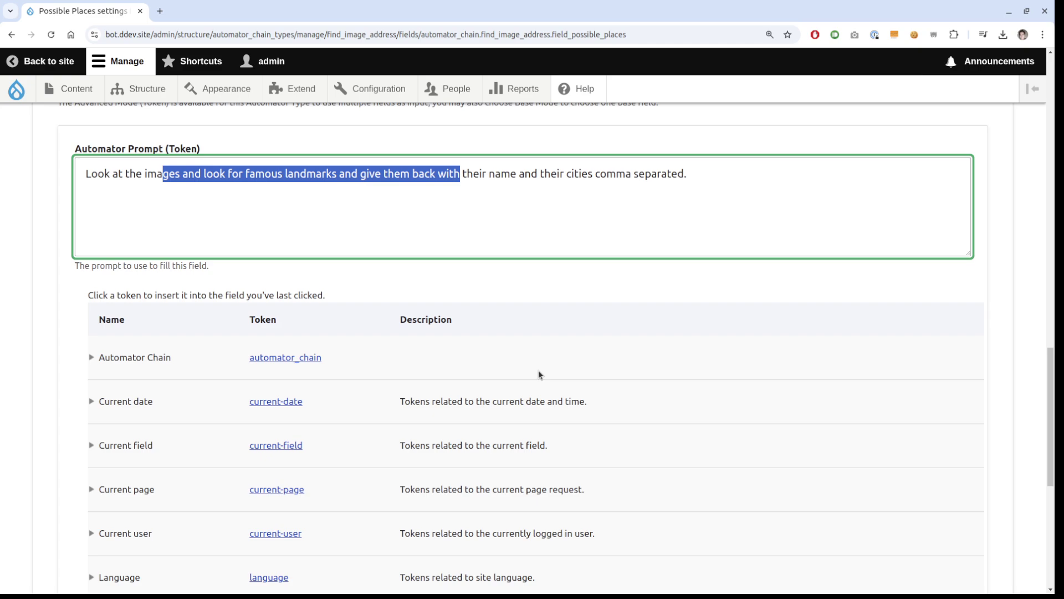
key(alt+Left)
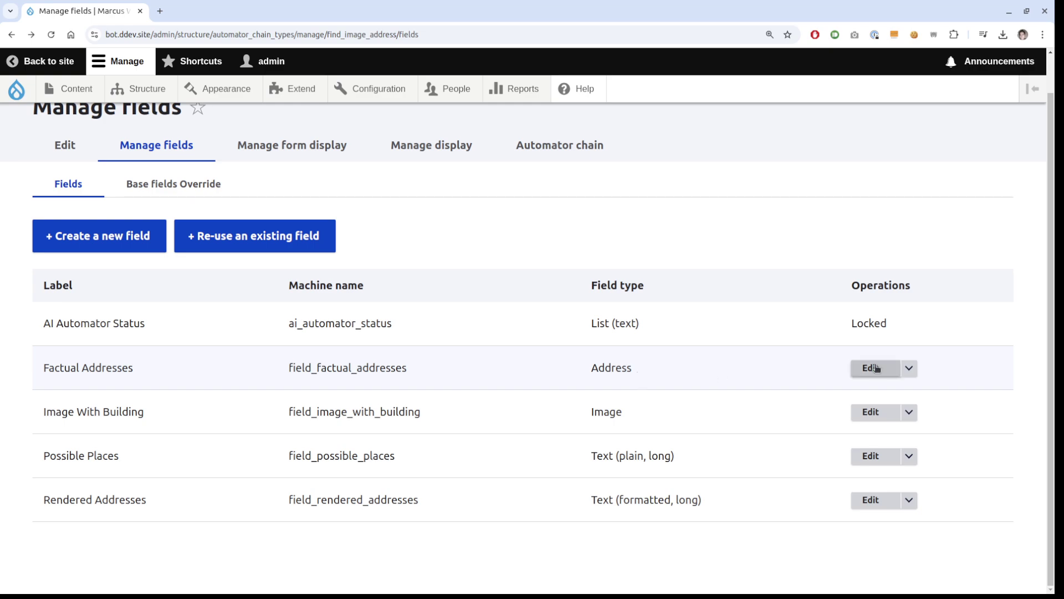
Highlight the Factual Addresses field type, examine that field's AI Automator type, base field and prompt, and return to the field list.
double_click(615, 369)
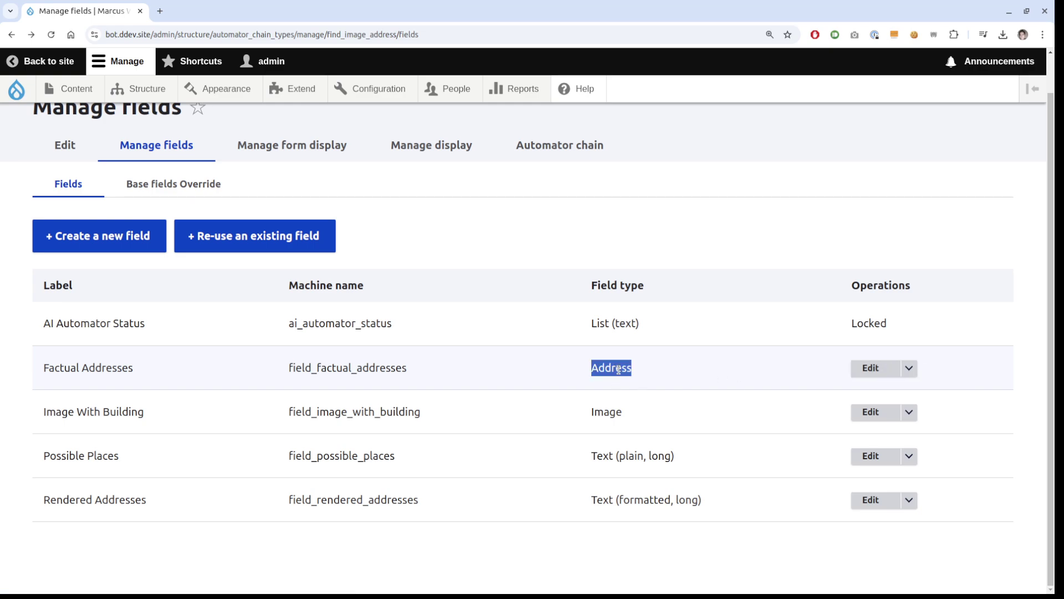
click(663, 373)
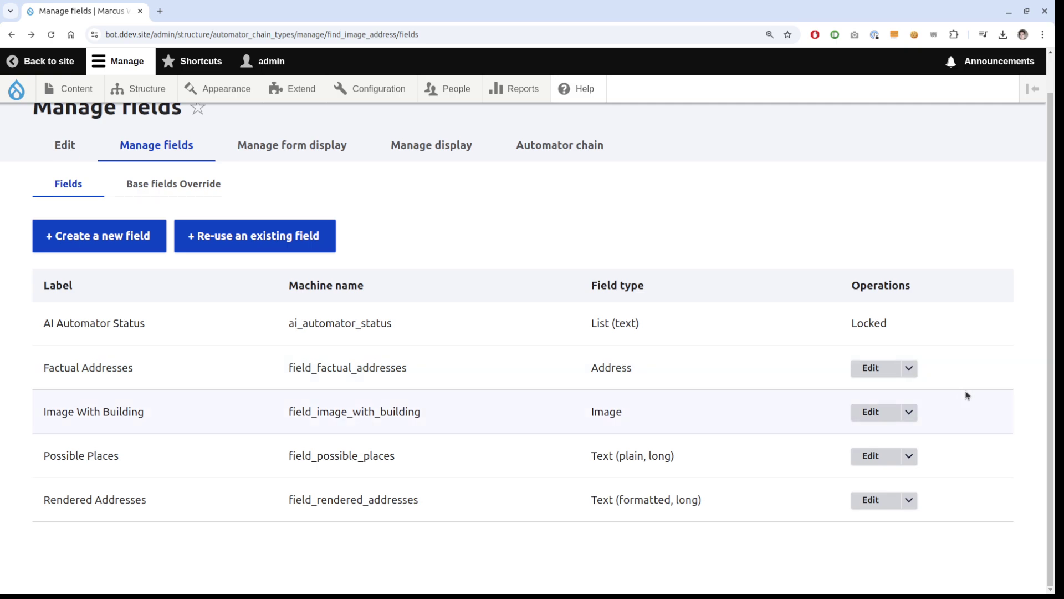
click(884, 369)
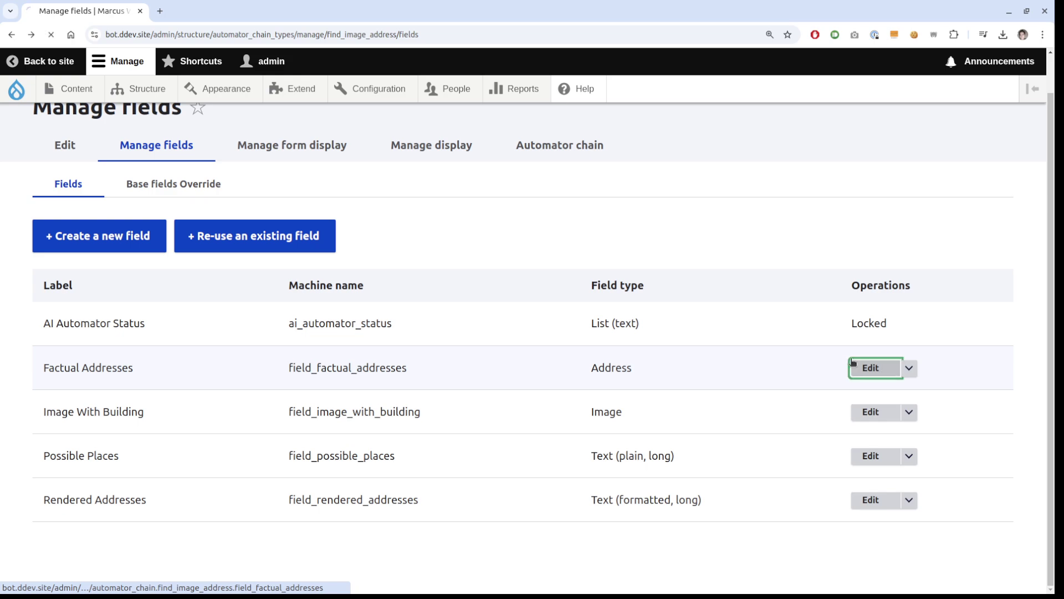
scroll(582, 313, down, 20)
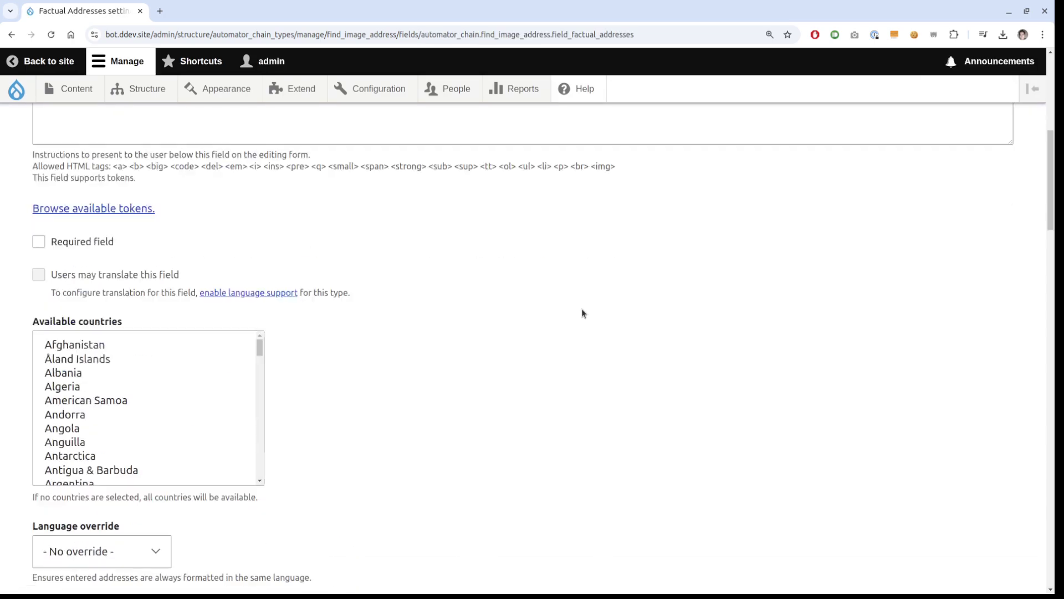
scroll(582, 313, down, 15)
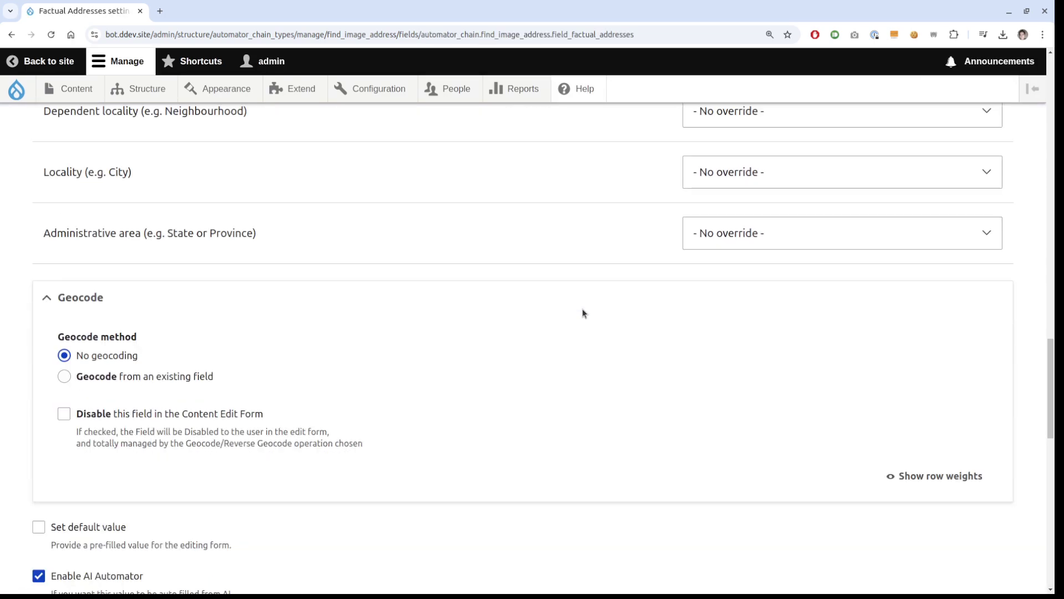
scroll(387, 332, down, 2)
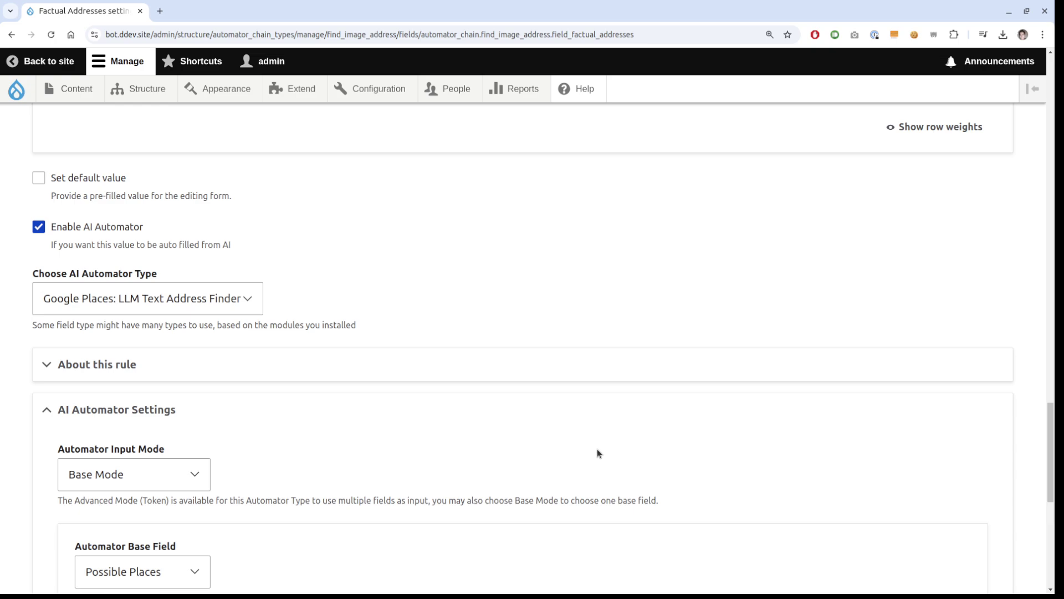
scroll(597, 453, down, 5)
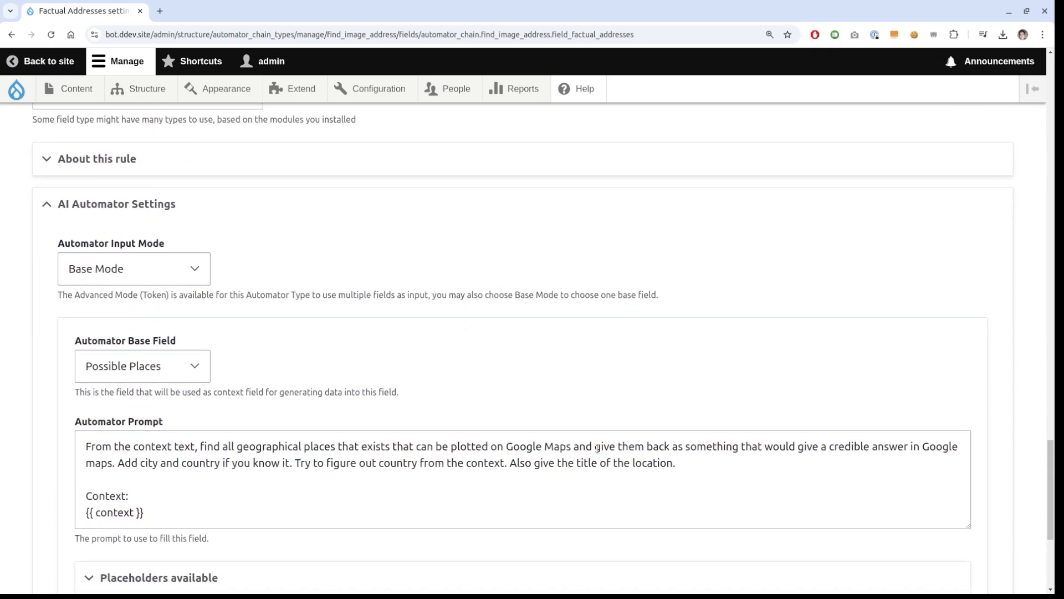
scroll(285, 502, down, 4)
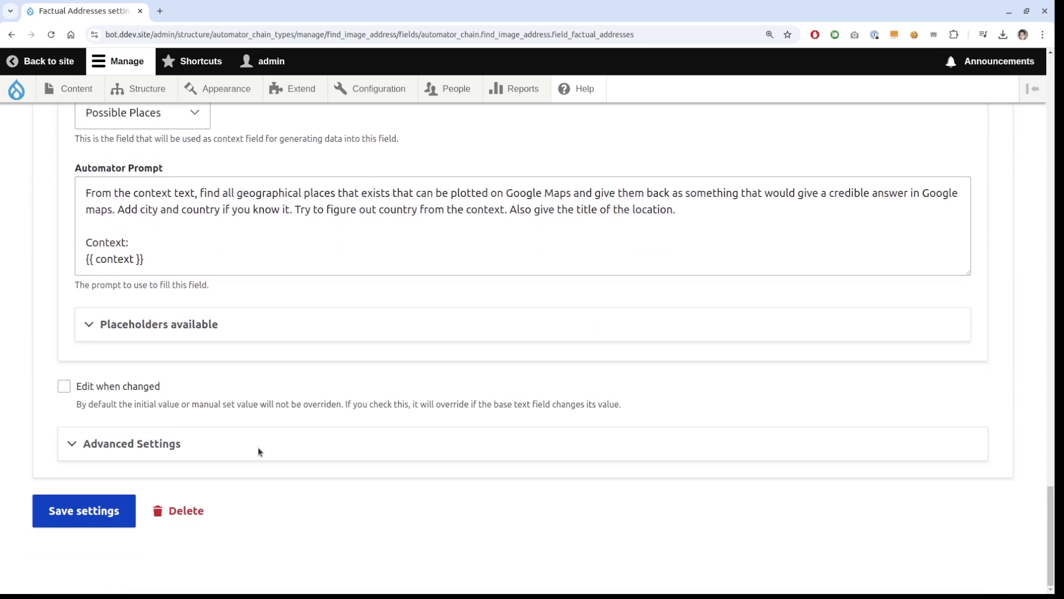
key(alt+Left)
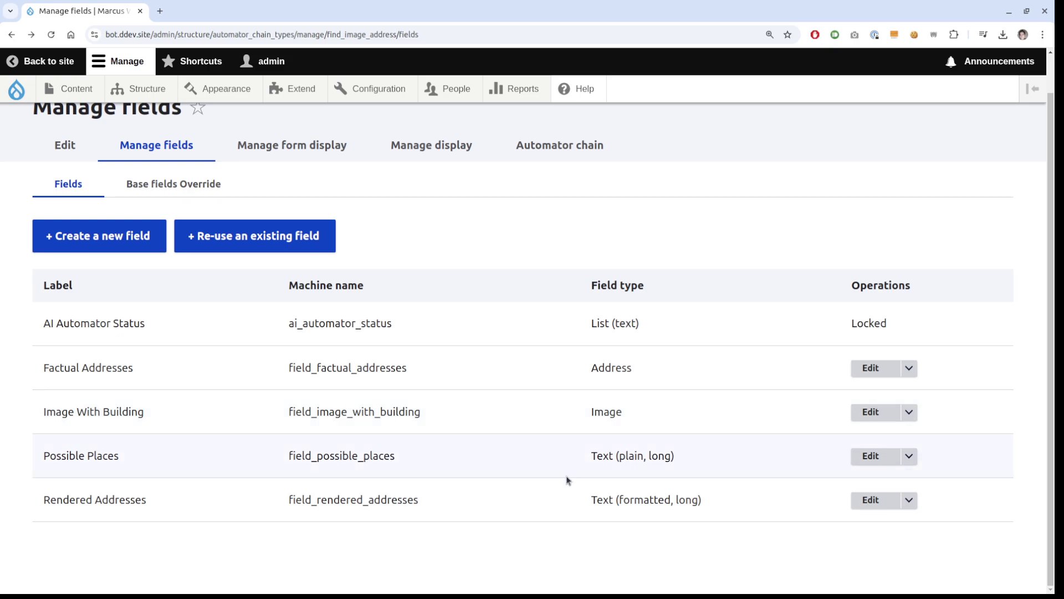
Review the Rendered Addresses field's token-based automator prompt and return to the field list.
click(860, 502)
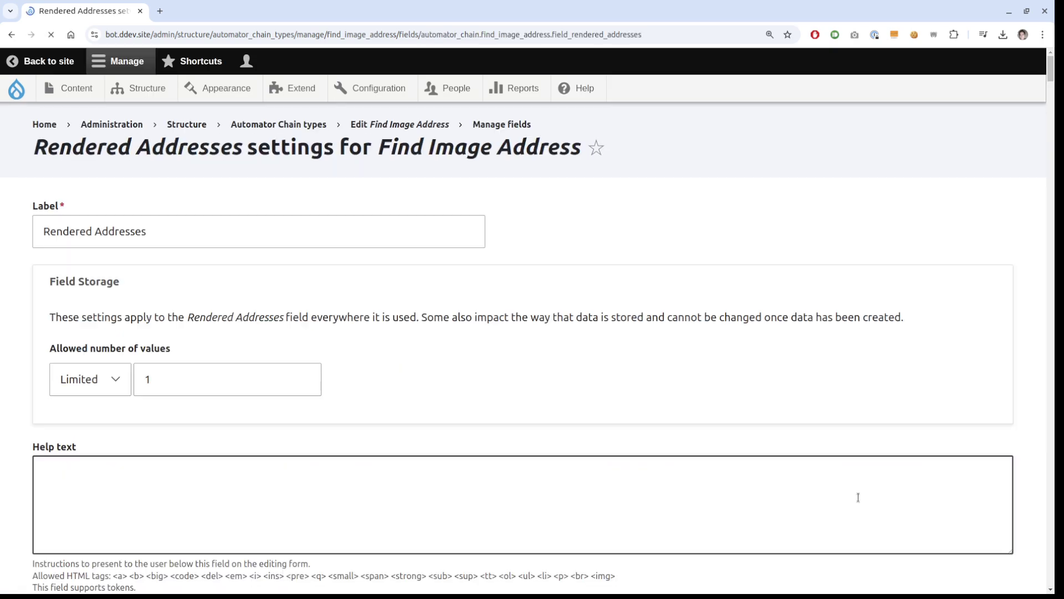
scroll(491, 431, down, 11)
scroll(474, 454, down, 13)
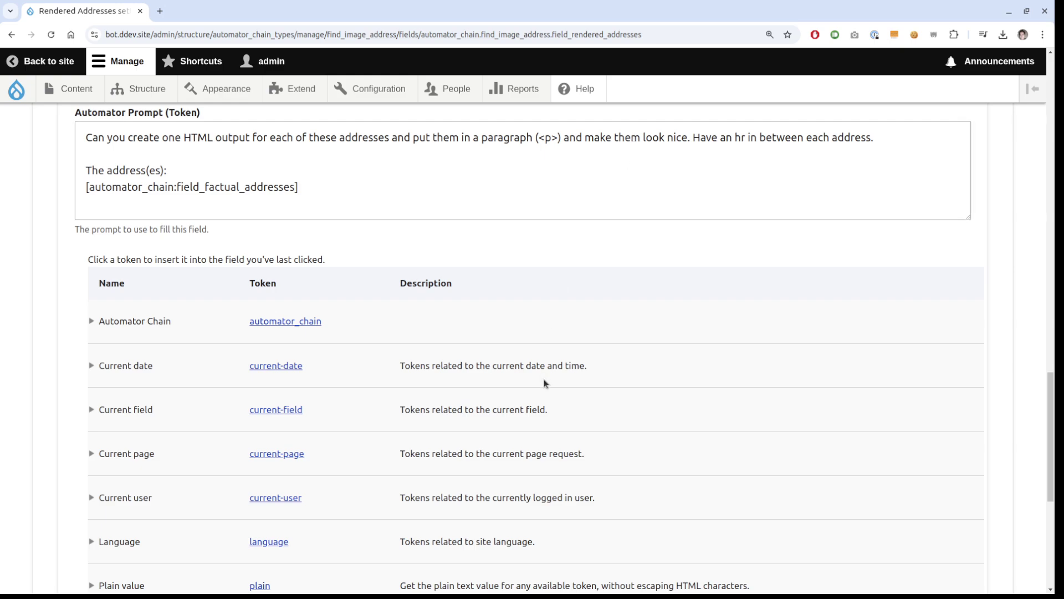
key(alt+Left)
Go back to the chain types list and open the automator chain configuration of Get Summary From Address.
key(alt+Left)
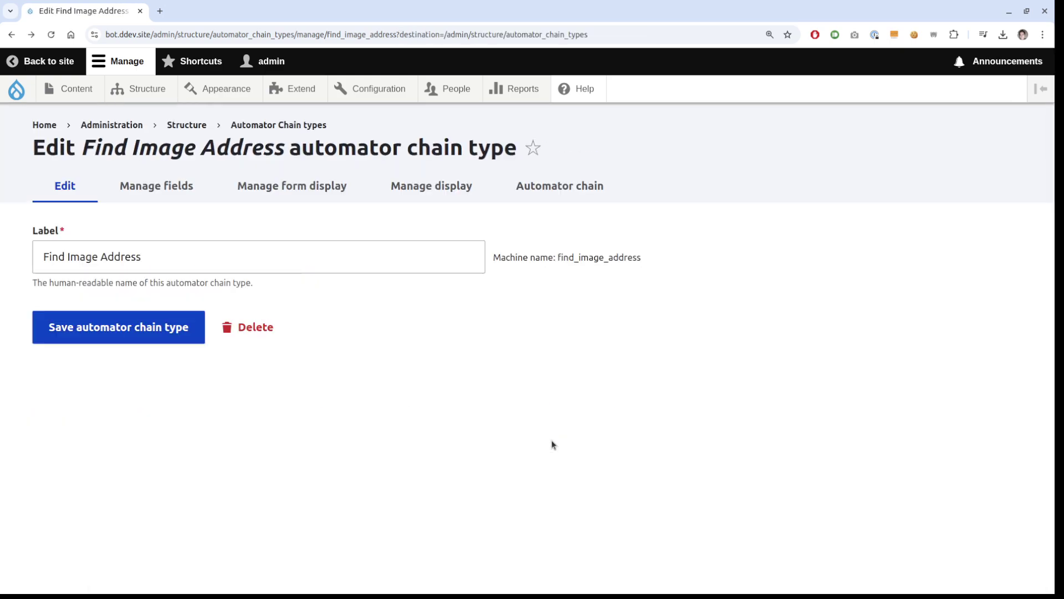
key(alt+Left)
scroll(554, 441, up, 2)
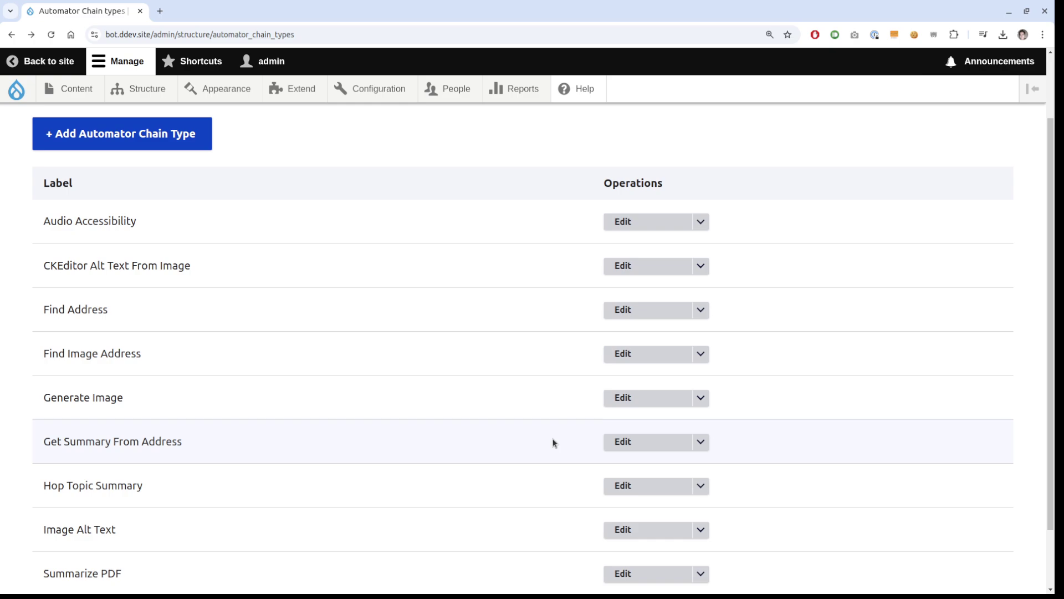
click(662, 440)
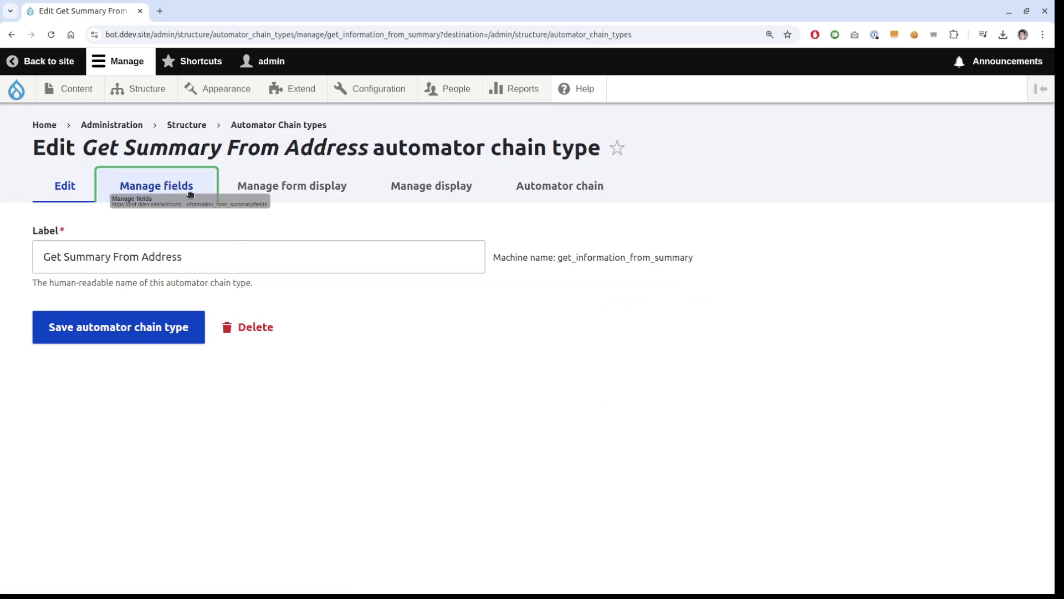
click(190, 195)
click(542, 198)
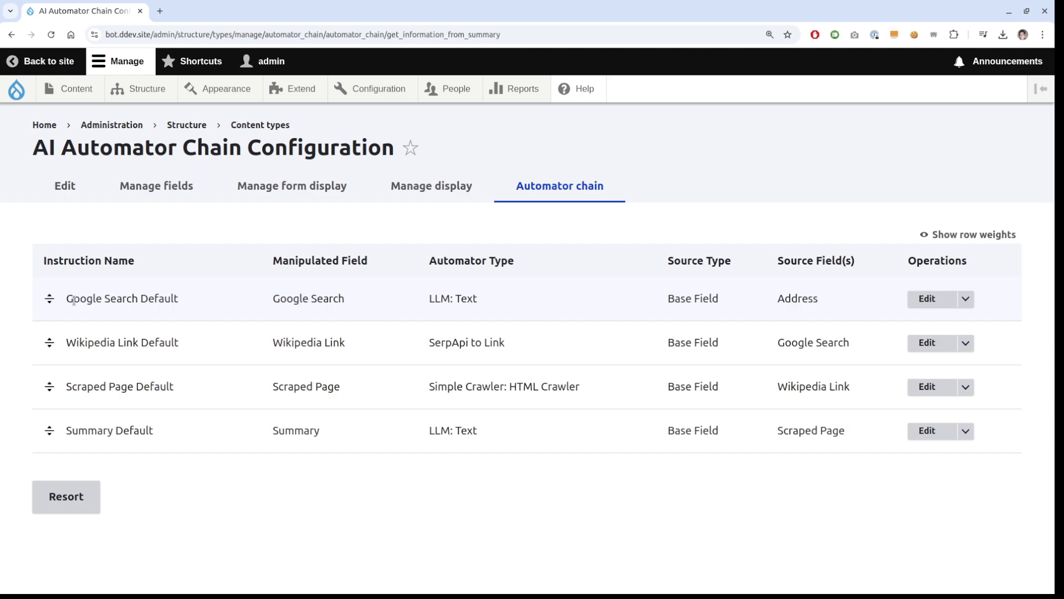
Highlight the Google Search Default instruction's name, source field and automator type while reviewing the chain's first row.
drag(66, 300, 178, 302)
click(178, 300)
double_click(787, 300)
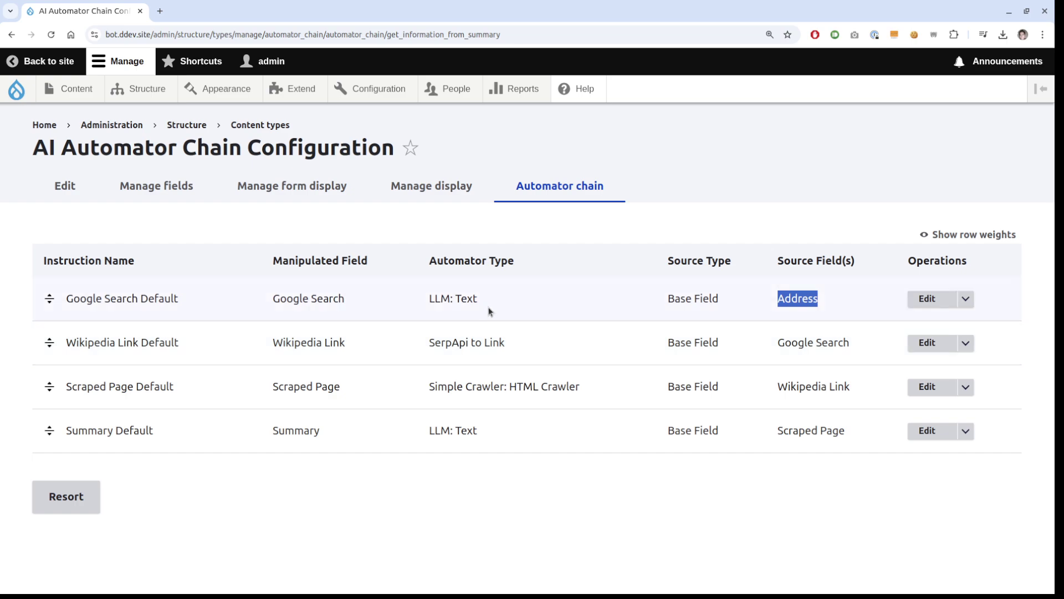
mouse_move(475, 299)
mouse_down()
mouse_move(449, 300)
mouse_move(467, 298)
mouse_up()
click(449, 300)
click(467, 299)
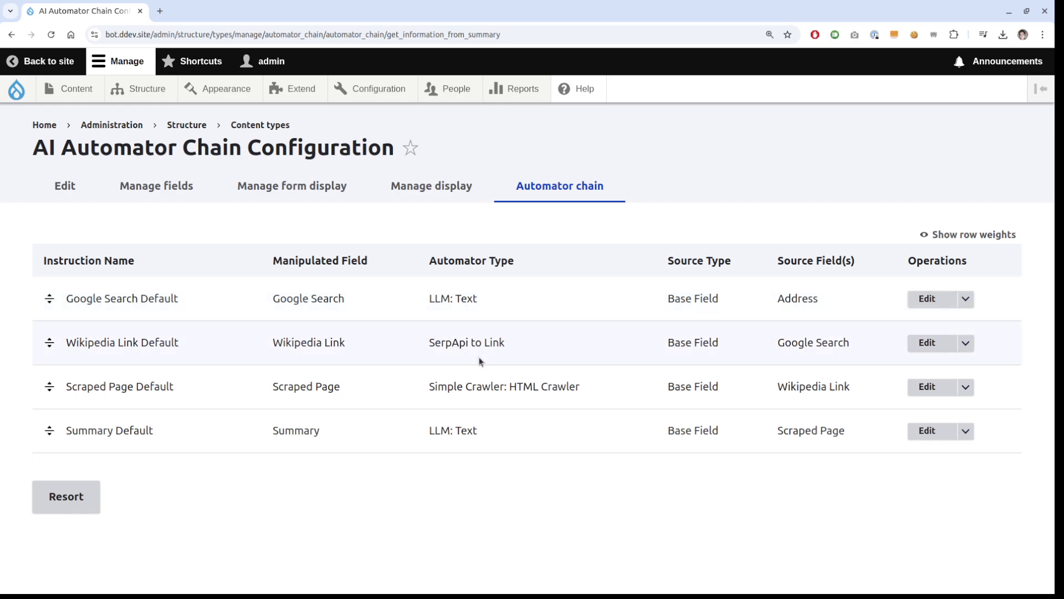
Highlight the automator types of the Wikipedia Link, Scraped Page and Summary instructions while reviewing the remaining rows of the chain.
drag(482, 342, 442, 344)
click(442, 349)
drag(434, 387, 554, 391)
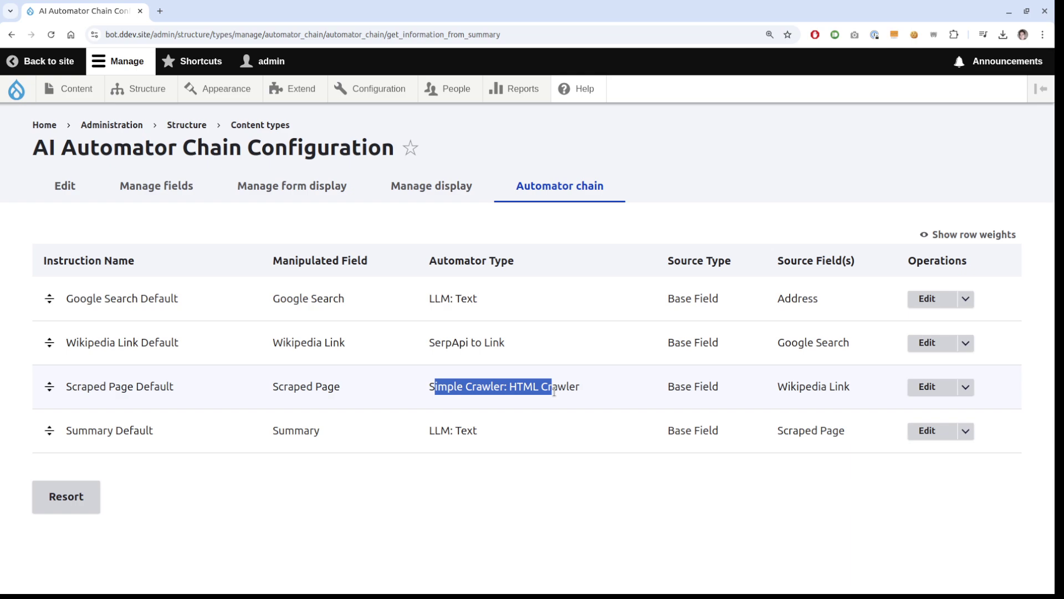
drag(435, 430, 469, 431)
click(470, 431)
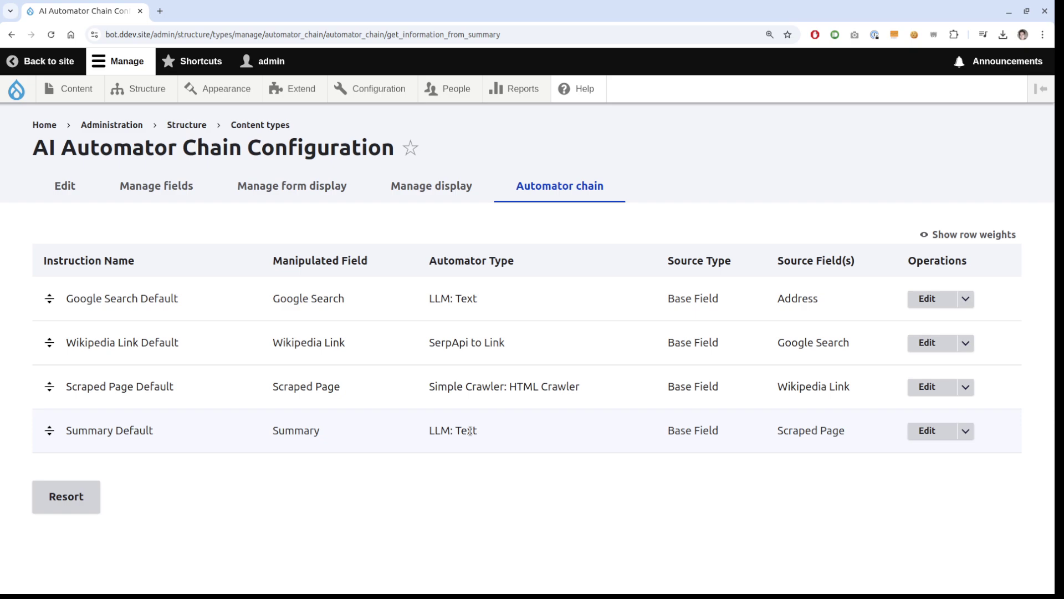
Go back to the Automator Chain types list and open the field list of Audio Accessibility to review its fields.
key(alt+Left)
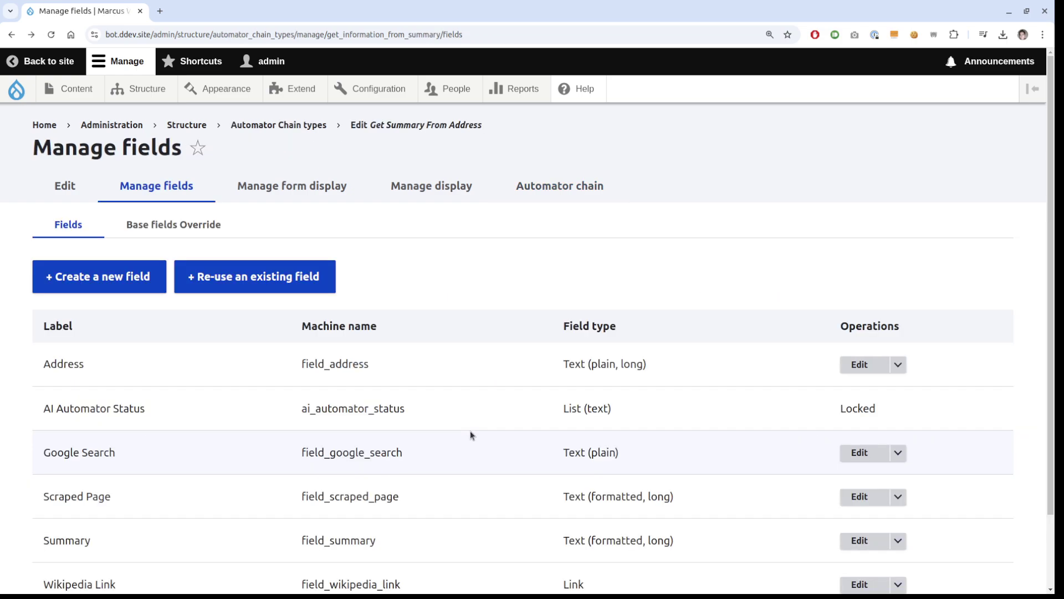
key(alt+Left)
key(alt+Left)
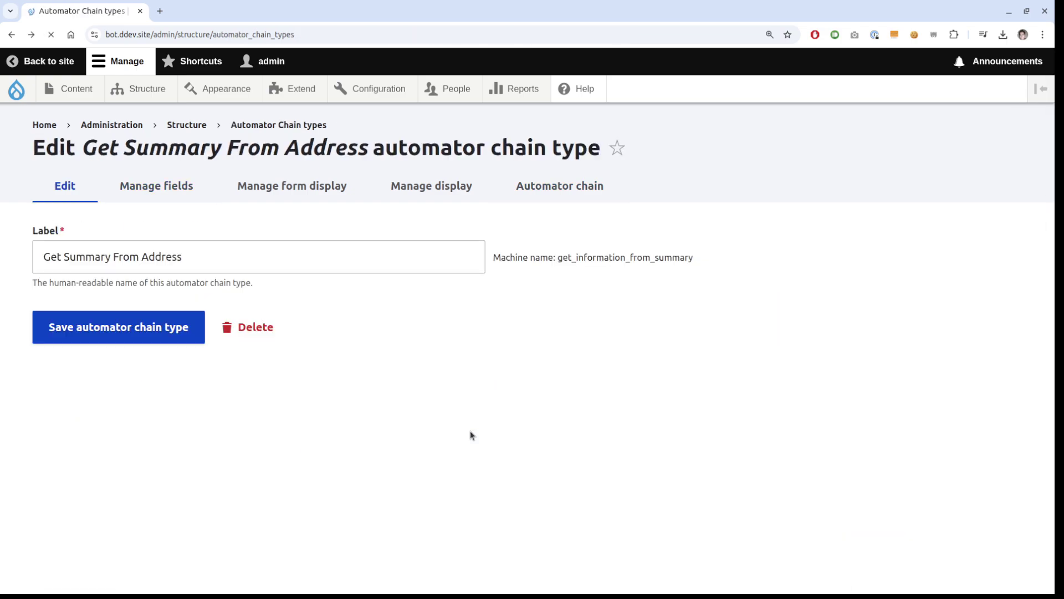
scroll(470, 436, down, 3)
scroll(470, 436, up, 2)
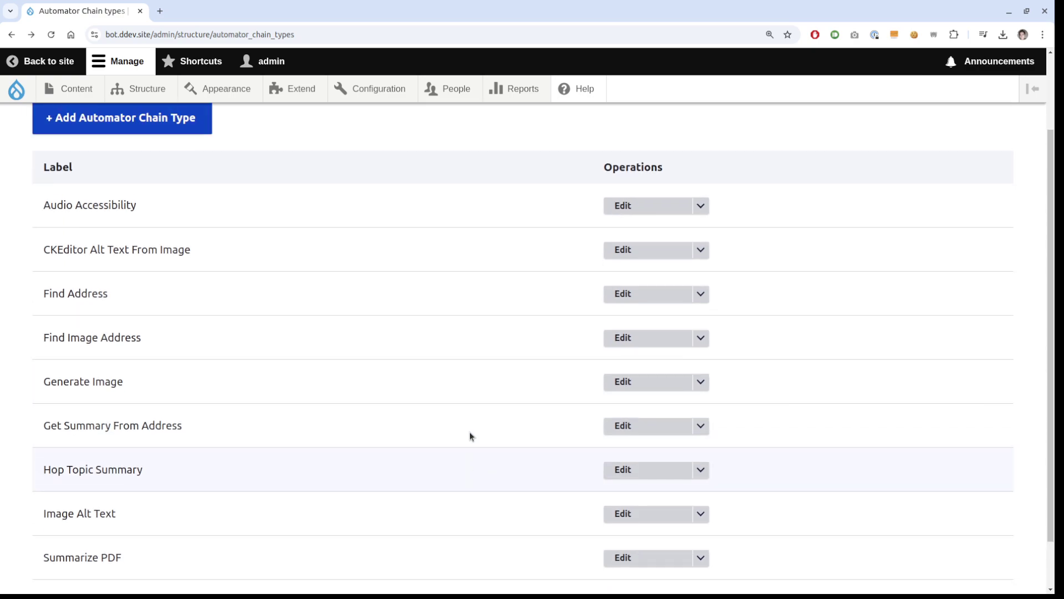
click(708, 207)
click(643, 222)
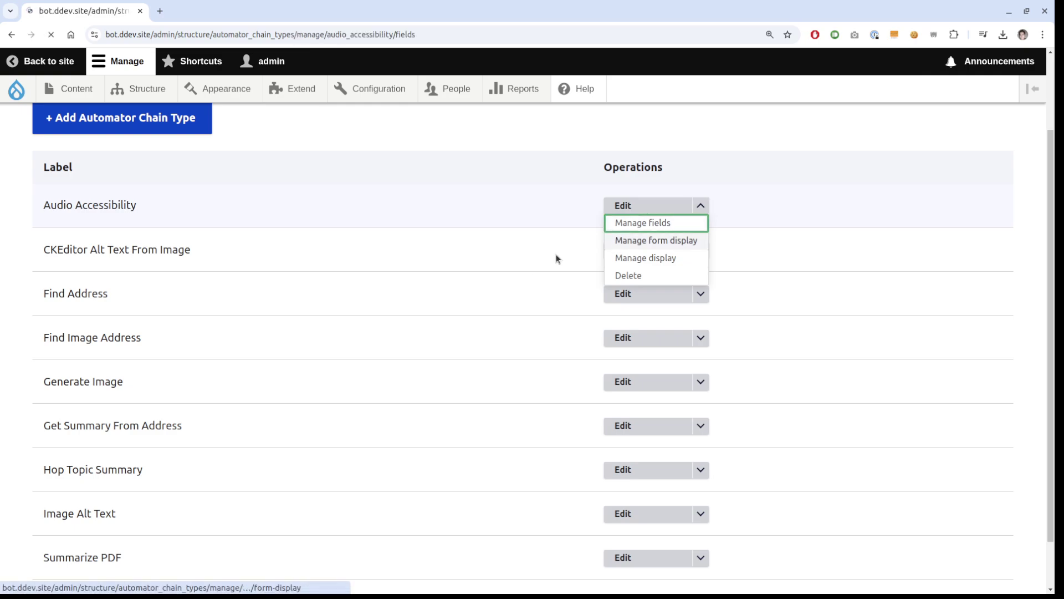
scroll(503, 461, down, 1)
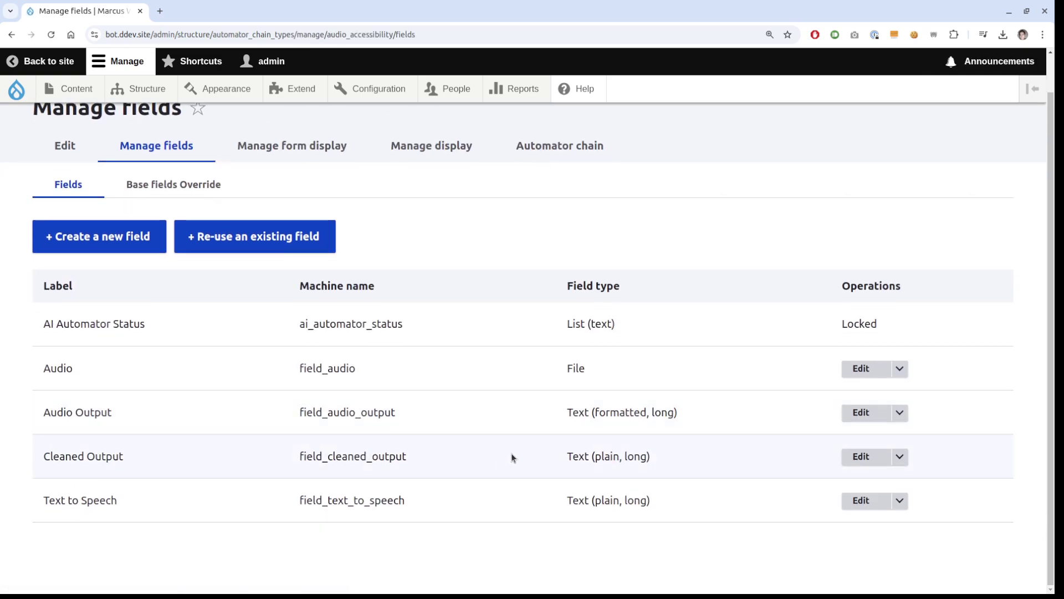
scroll(511, 453, up, 1)
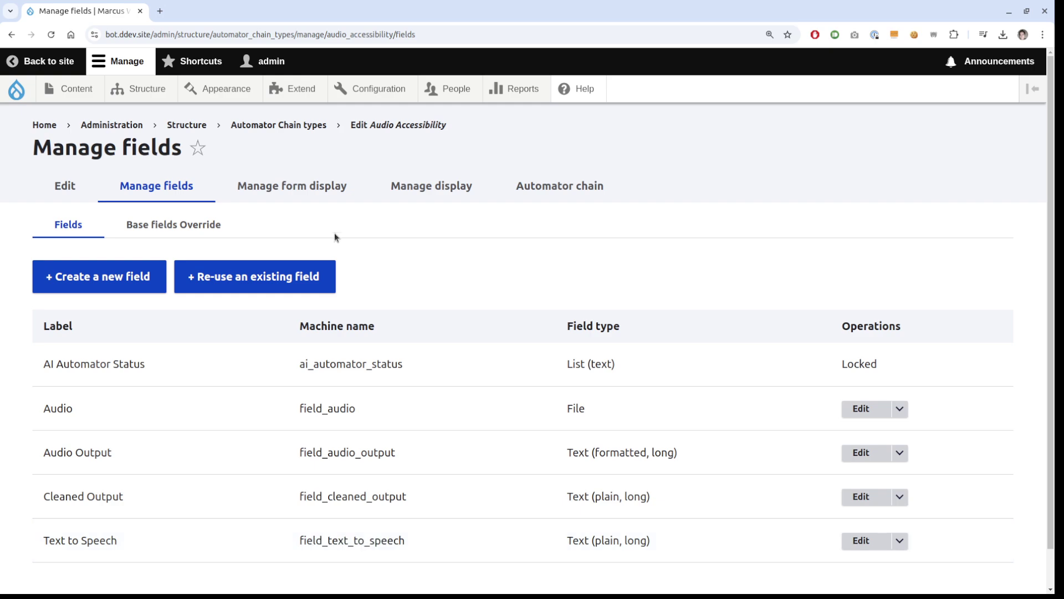
Open the Audio Accessibility automator chain and highlight the Cleaned Output Default instruction's source field and automator type.
click(579, 189)
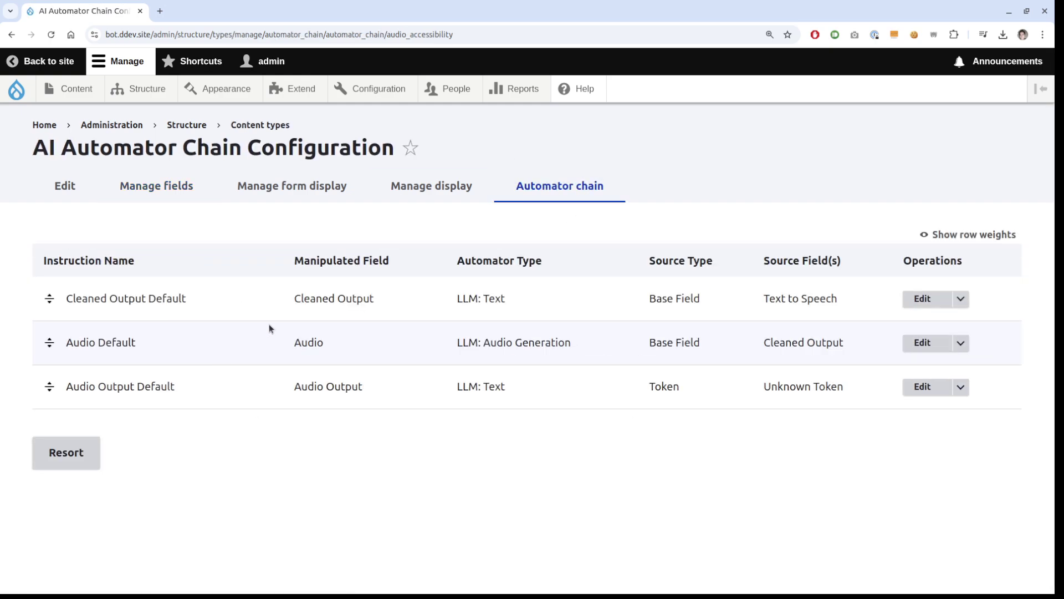
triple_click(828, 299)
click(515, 312)
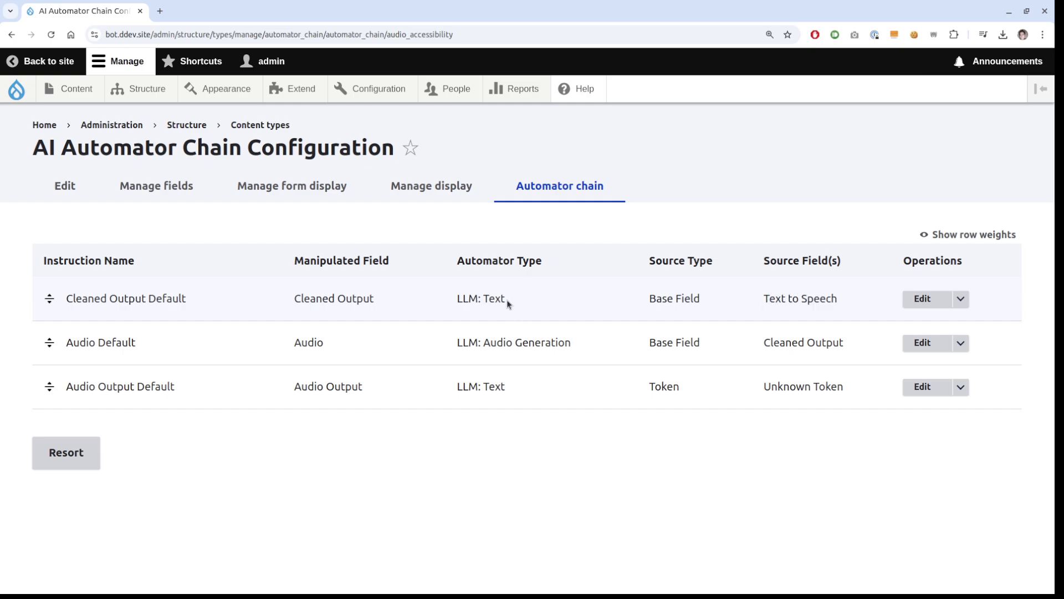
drag(506, 300, 459, 300)
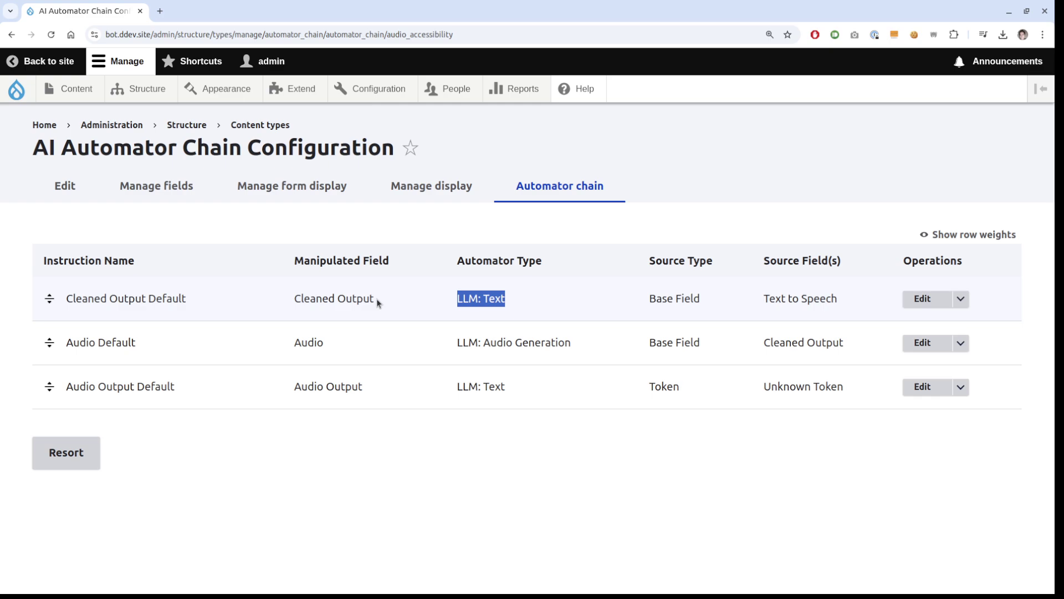
click(337, 300)
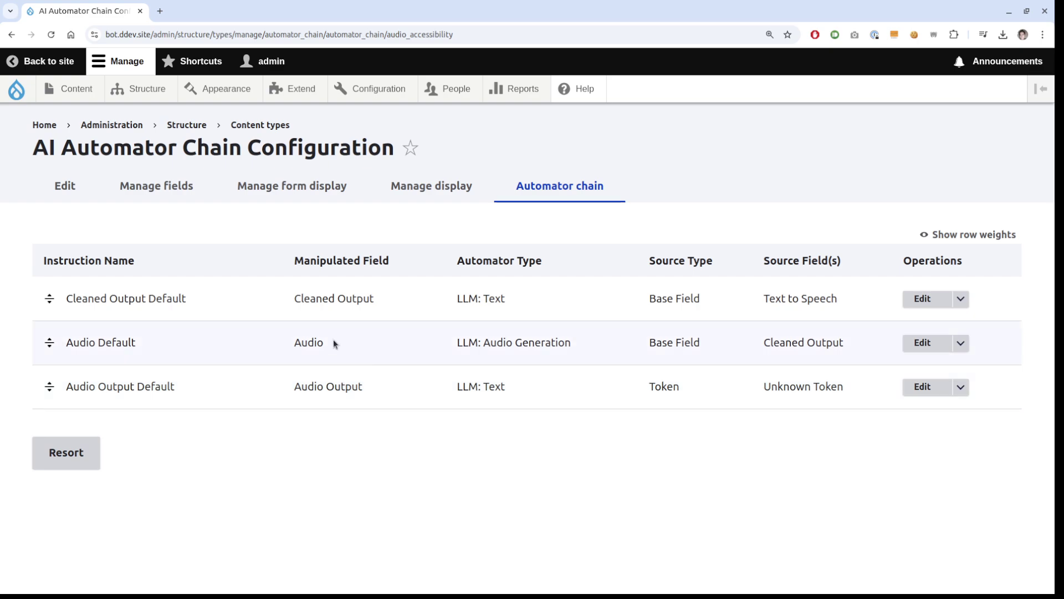
Examine the Audio Output field's token prompt, highlighting its audio HTML line, and return to the Automator Chain types list.
key(alt+Left)
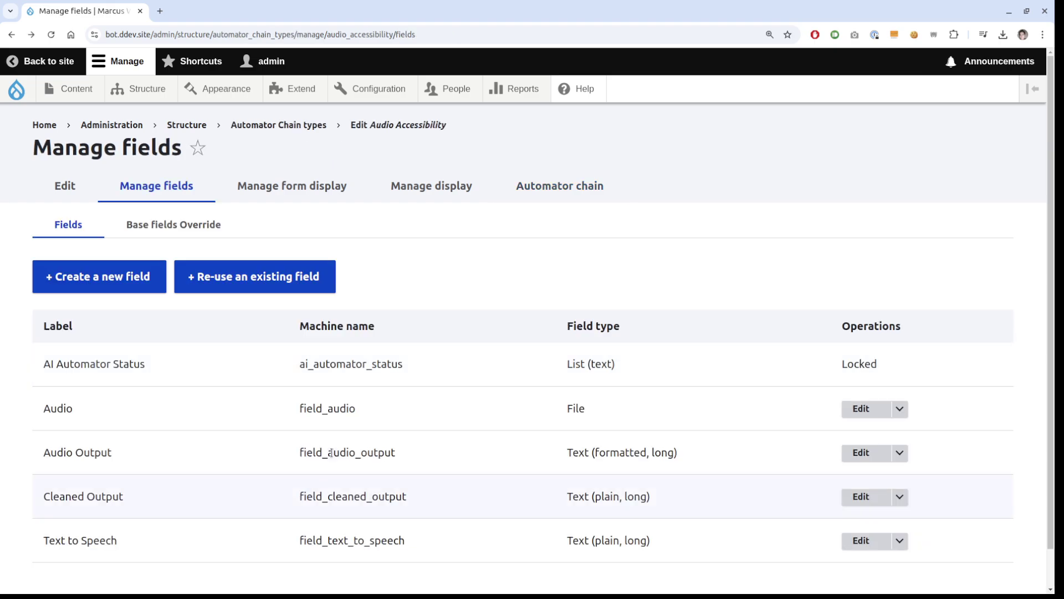
click(882, 452)
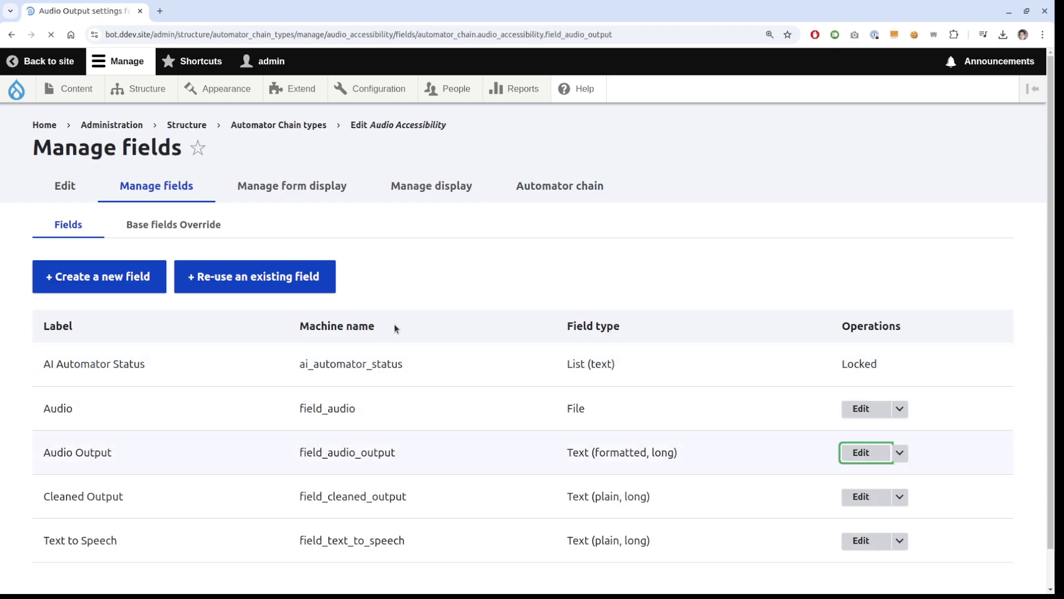
scroll(395, 324, down, 10)
scroll(394, 324, up, 15)
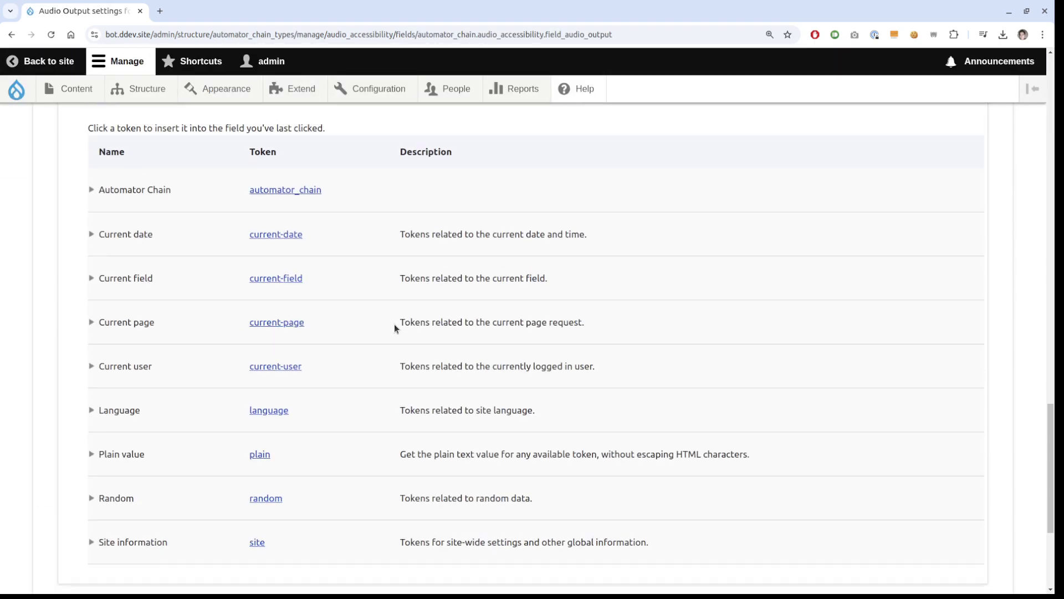
drag(86, 444, 496, 438)
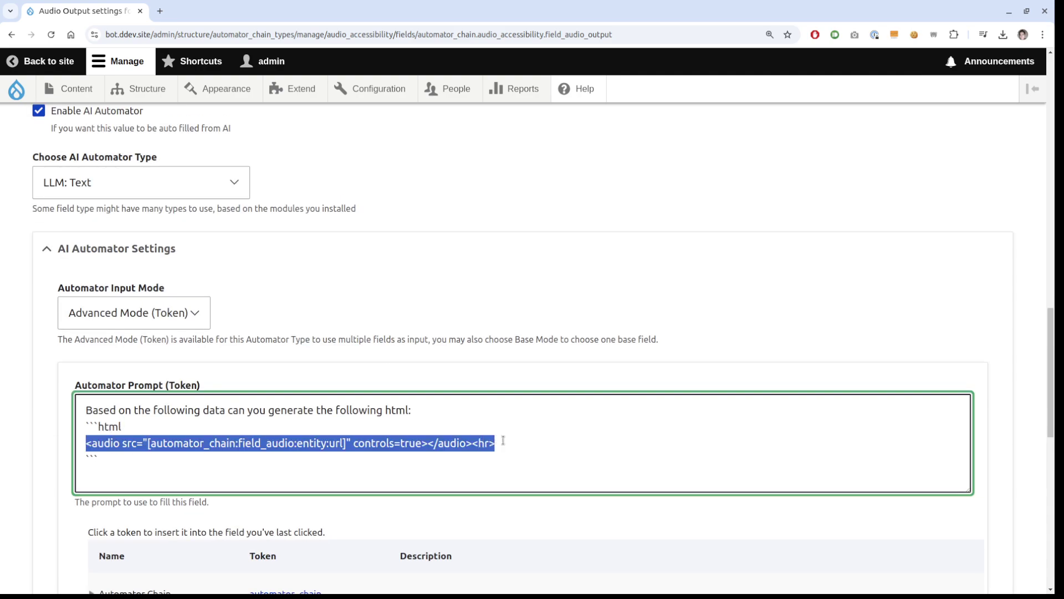
click(483, 444)
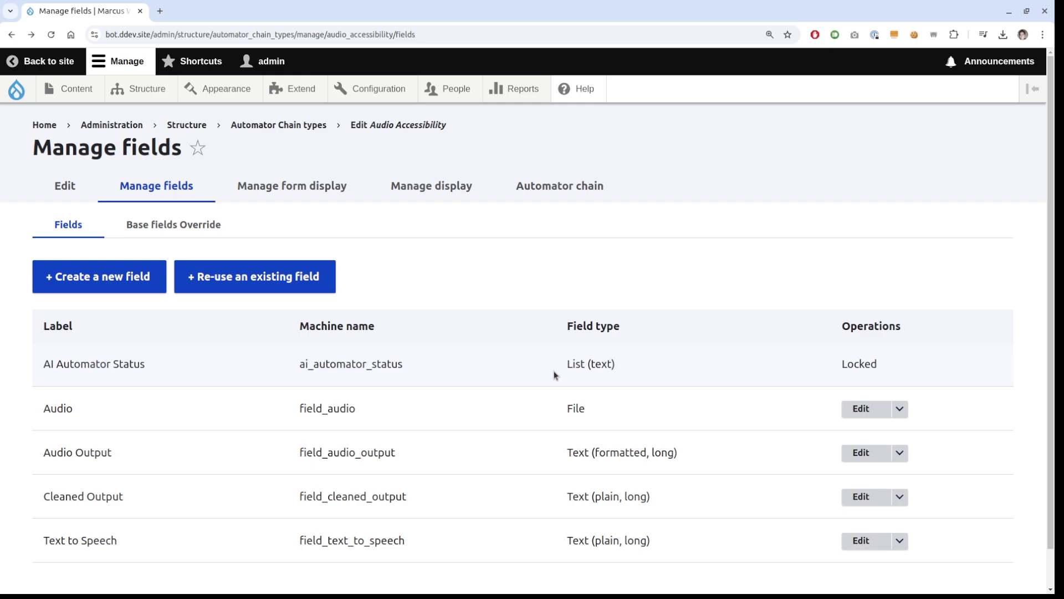
key(alt+Left)
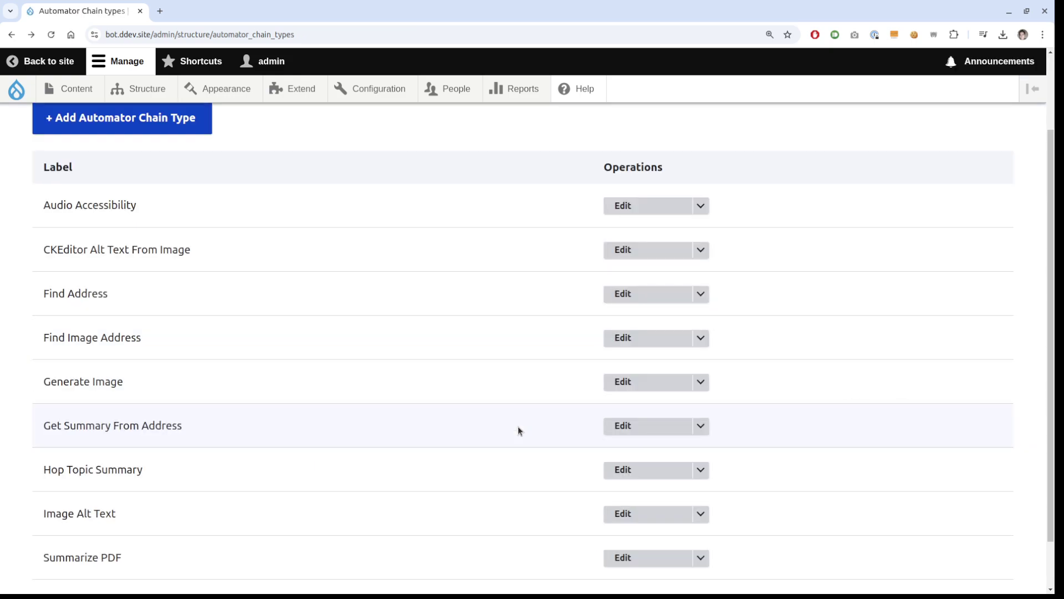